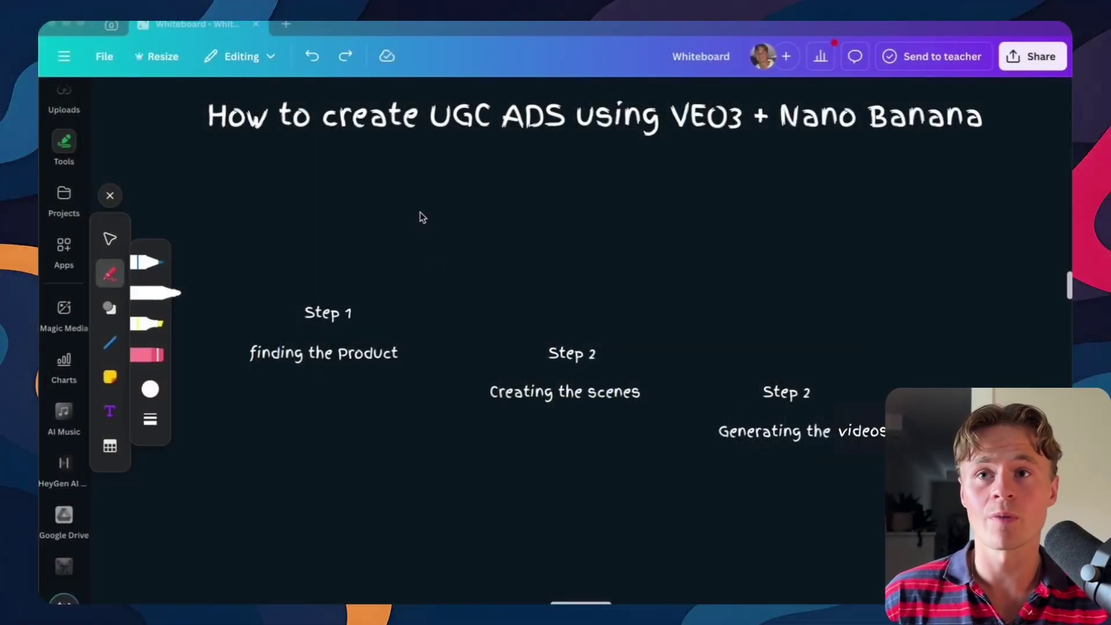
- Draw white loops around the Step 1 'Finding the Product' and Step 2 scenes notes, then start circling 'Generating the videos'
{"action": "left_click_drag", "start_coordinate": [338, 273], "coordinate": [345, 248]}
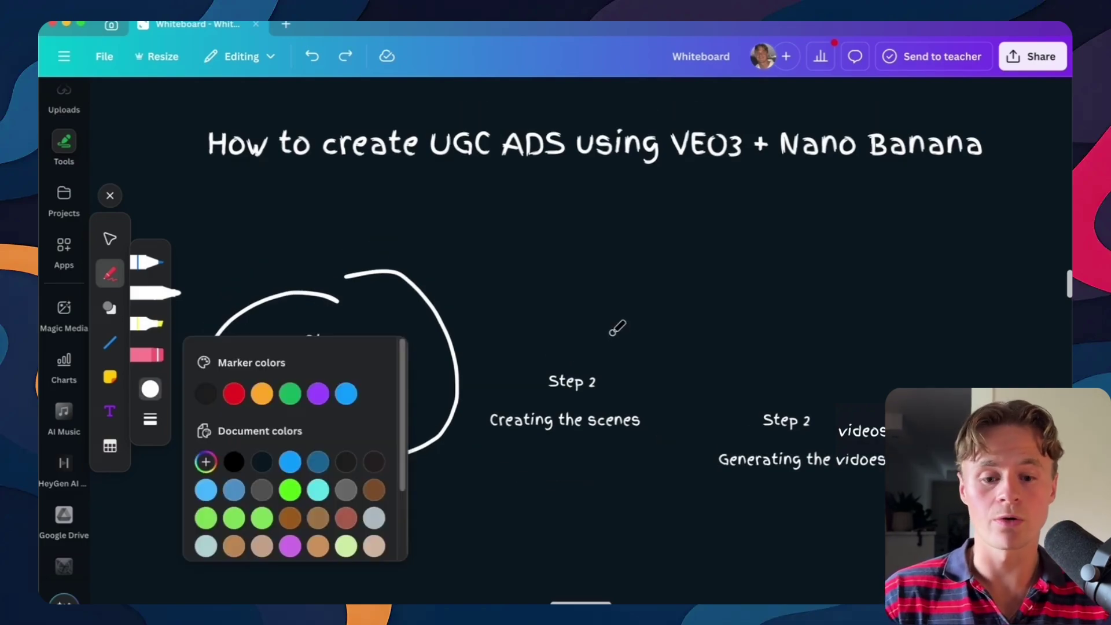
{"action": "mouse_move", "coordinate": [615, 331]}
{"action": "left_mouse_down"}
{"action": "mouse_move", "coordinate": [524, 319]}
{"action": "mouse_move", "coordinate": [476, 369]}
{"action": "mouse_move", "coordinate": [545, 481]}
{"action": "mouse_move", "coordinate": [604, 343]}
{"action": "left_mouse_up"}
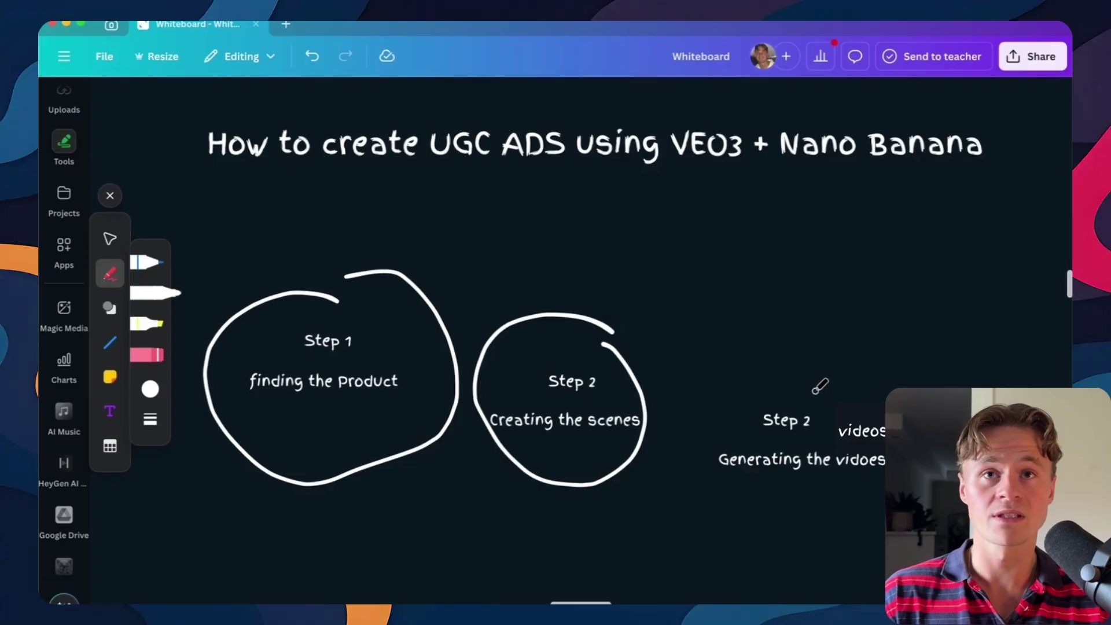
{"action": "mouse_move", "coordinate": [812, 388]}
{"action": "left_mouse_down"}
{"action": "mouse_move", "coordinate": [716, 402]}
{"action": "mouse_move", "coordinate": [708, 512]}
{"action": "mouse_move", "coordinate": [781, 388]}
{"action": "left_mouse_up"}
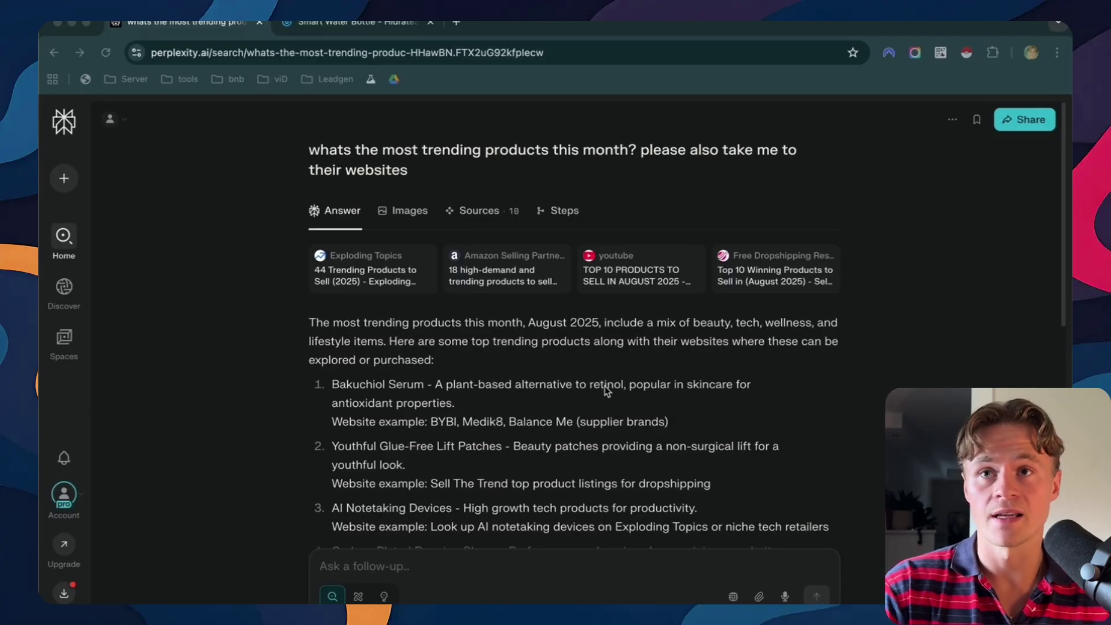
- Highlight 'Smart Water Bottles' in Perplexity's trending-products answer and switch to the HidrateSpark site tab
{"action": "scroll", "coordinate": [602, 405], "scroll_direction": "down", "scroll_amount": 1}
{"action": "scroll", "coordinate": [602, 404], "scroll_direction": "down", "scroll_amount": 2}
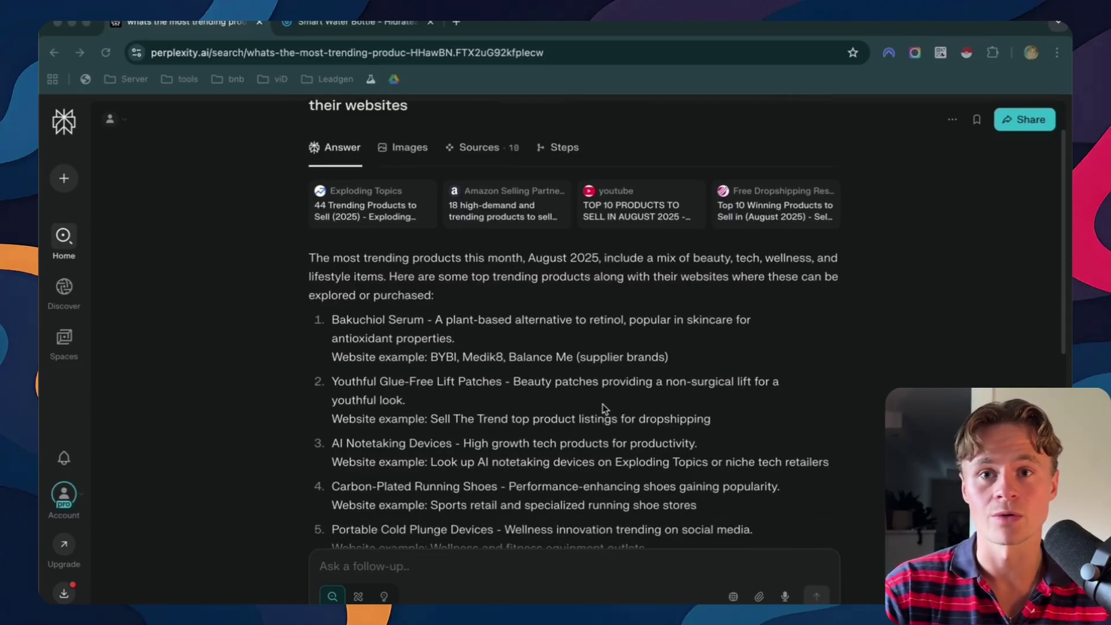
{"action": "scroll", "coordinate": [324, 407], "scroll_direction": "down", "scroll_amount": 5}
{"action": "left_click_drag", "start_coordinate": [332, 404], "coordinate": [445, 405]}
{"action": "left_click", "coordinate": [537, 398]}
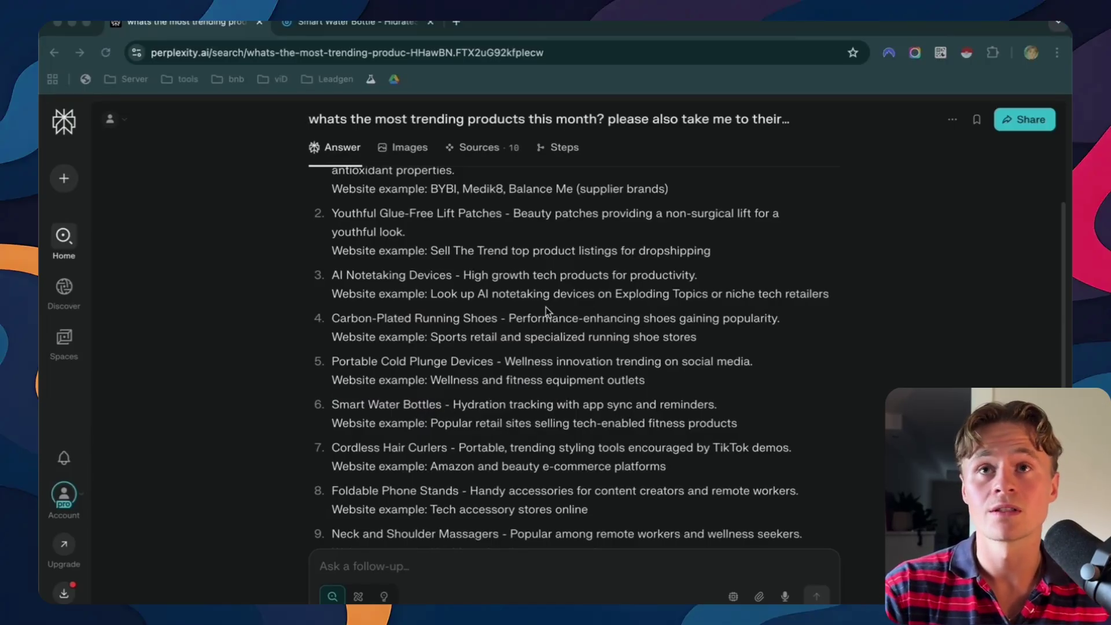
{"action": "left_click", "coordinate": [388, 23]}
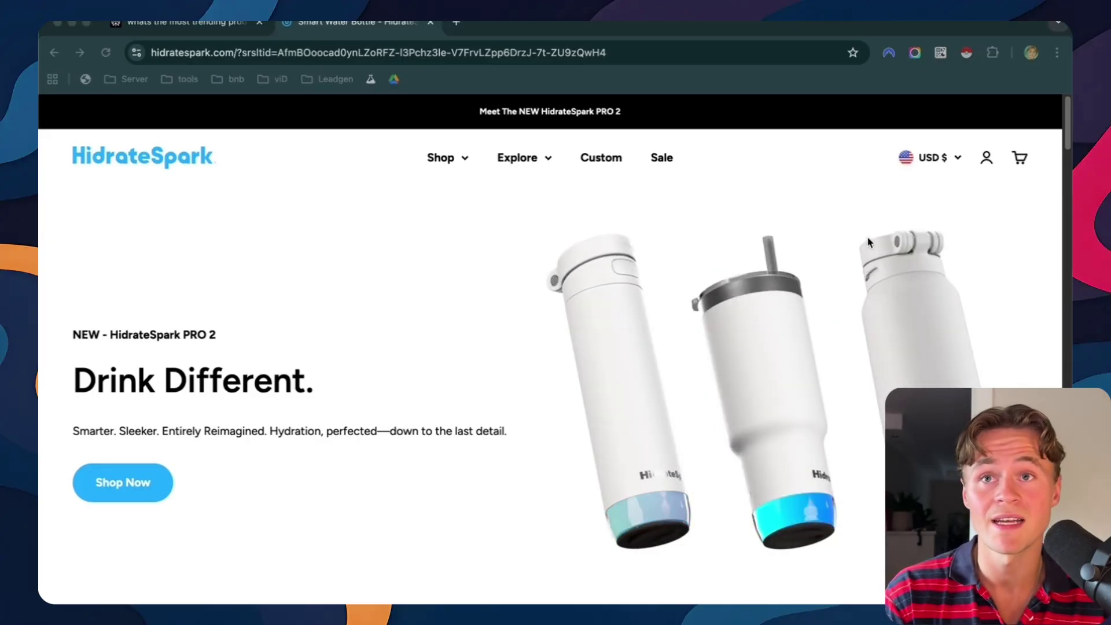
- Open the 30 oz HidrateSpark PRO 2 page from Shop > Smart Drinkware
{"action": "left_click", "coordinate": [460, 158]}
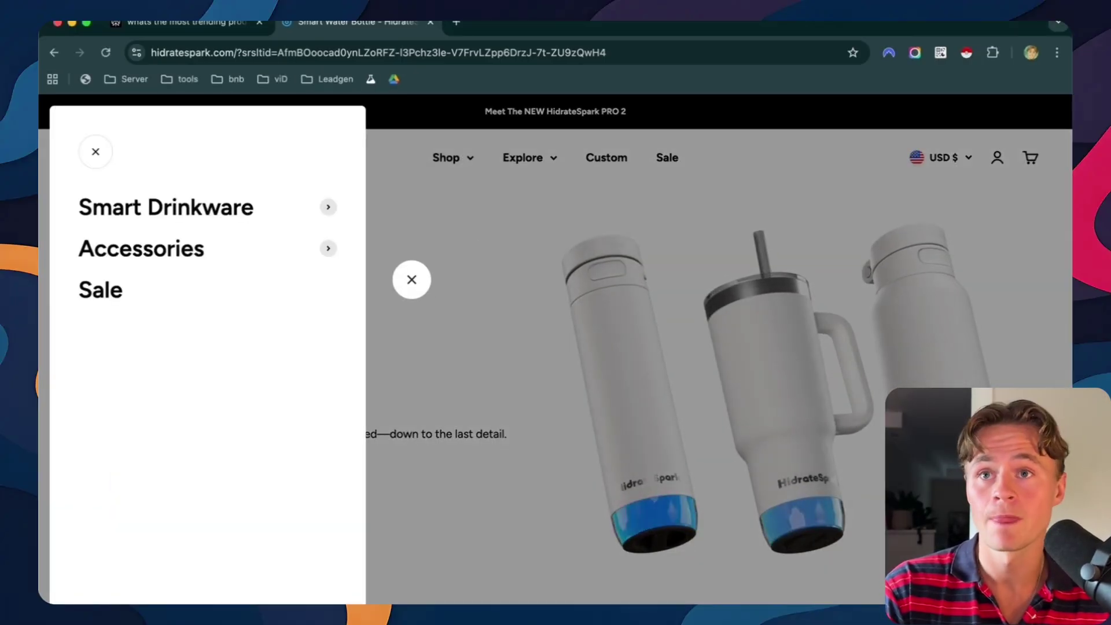
{"action": "left_click", "coordinate": [295, 207]}
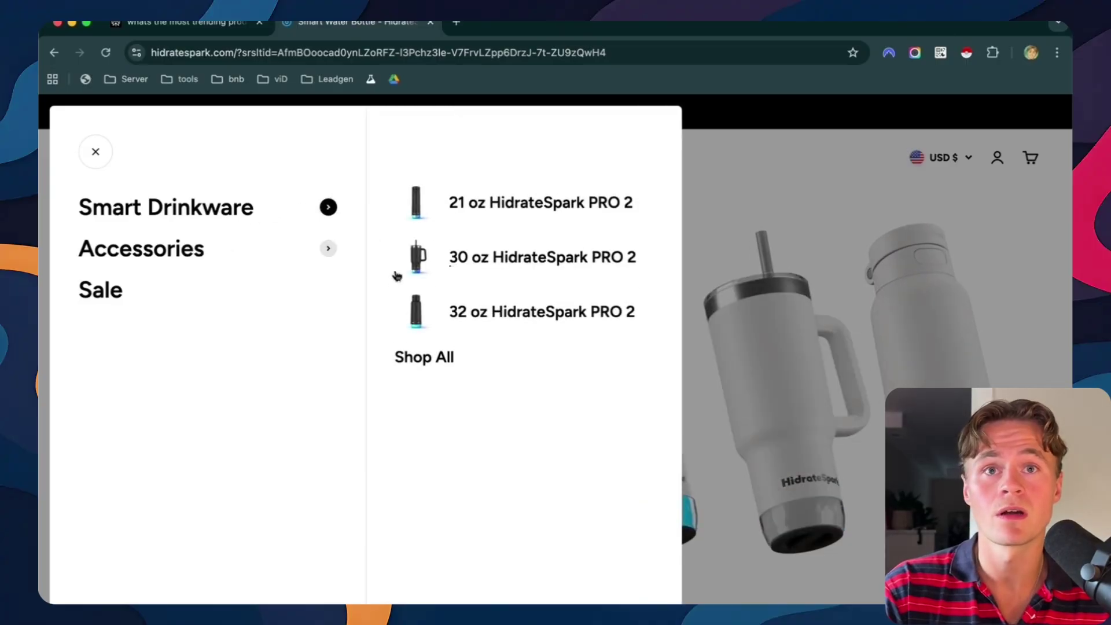
{"action": "left_click", "coordinate": [525, 255]}
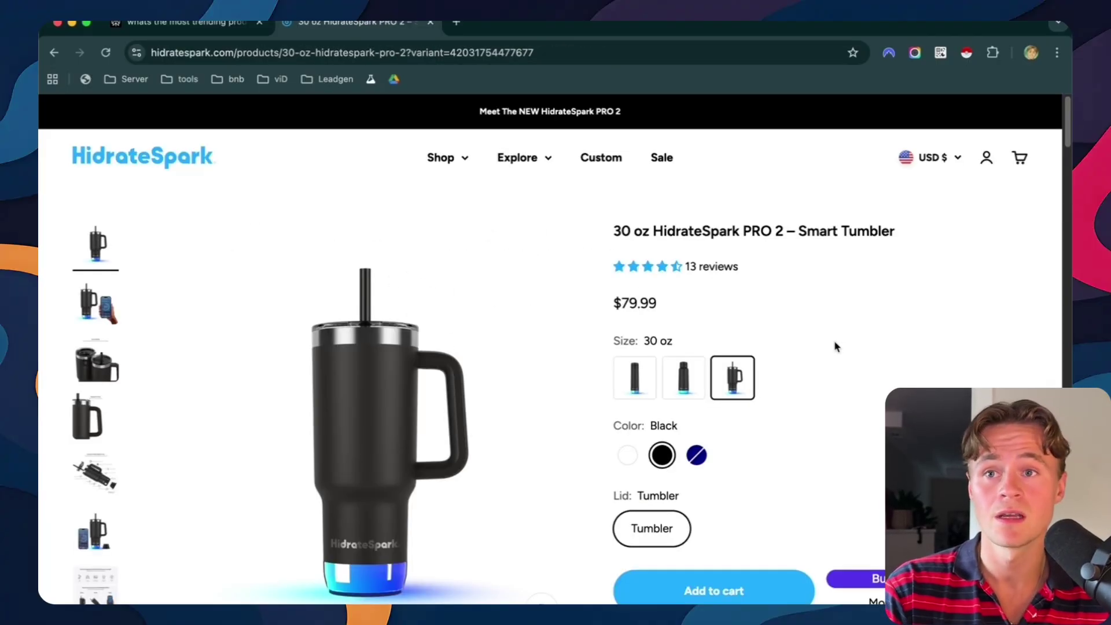
- Browse the product photos and save the main PRO 2 photo to the computer
{"action": "left_click", "coordinate": [99, 371]}
{"action": "left_click", "coordinate": [90, 416]}
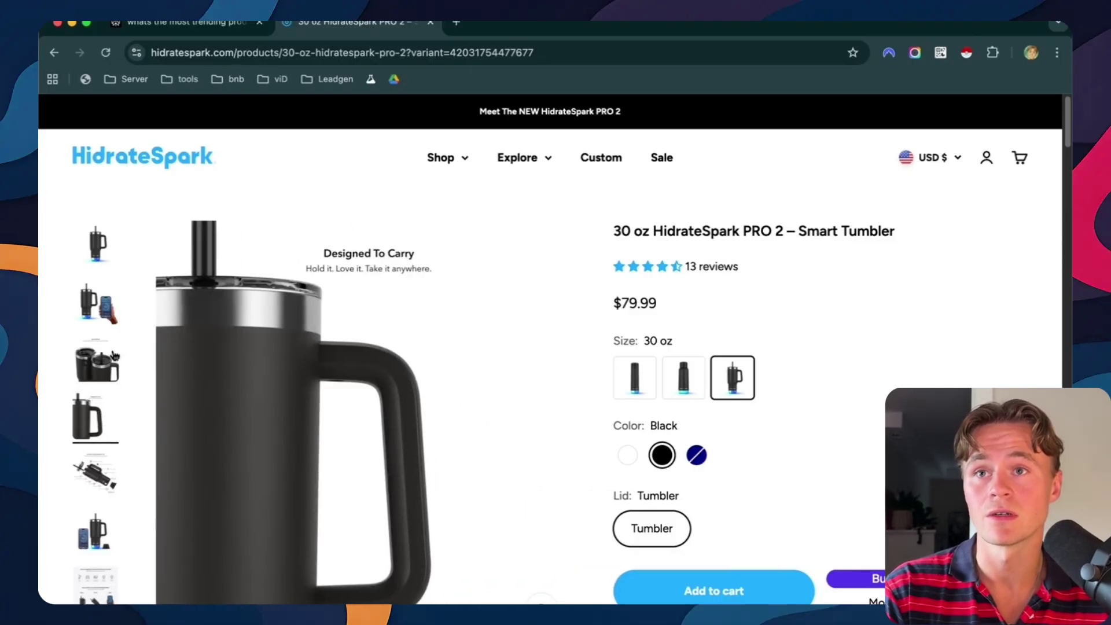
{"action": "left_click", "coordinate": [112, 258]}
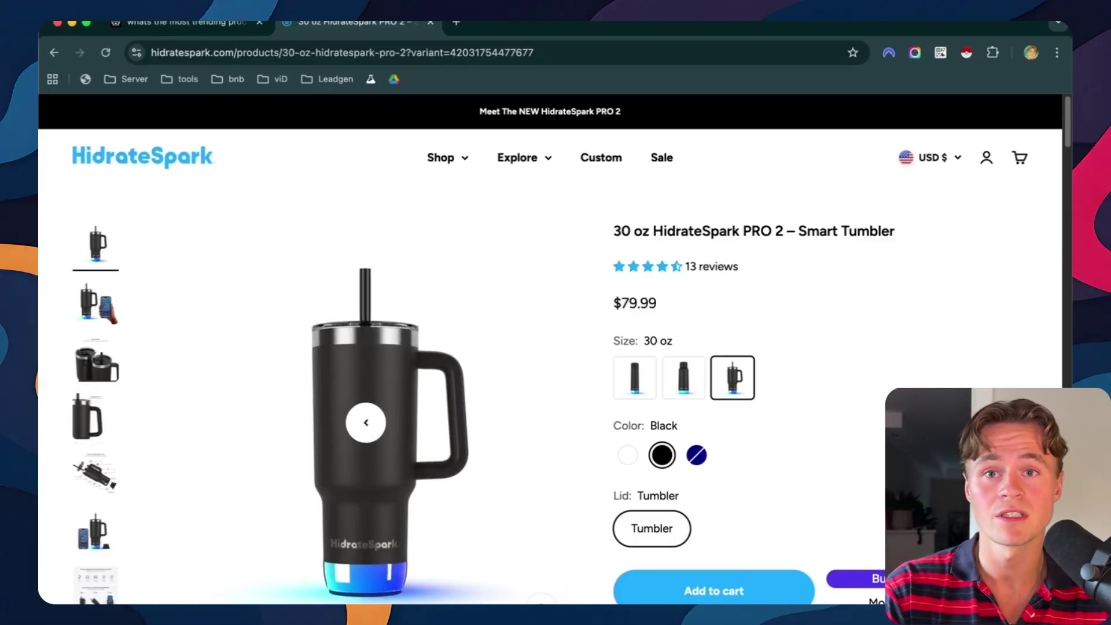
{"action": "right_click", "coordinate": [366, 422]}
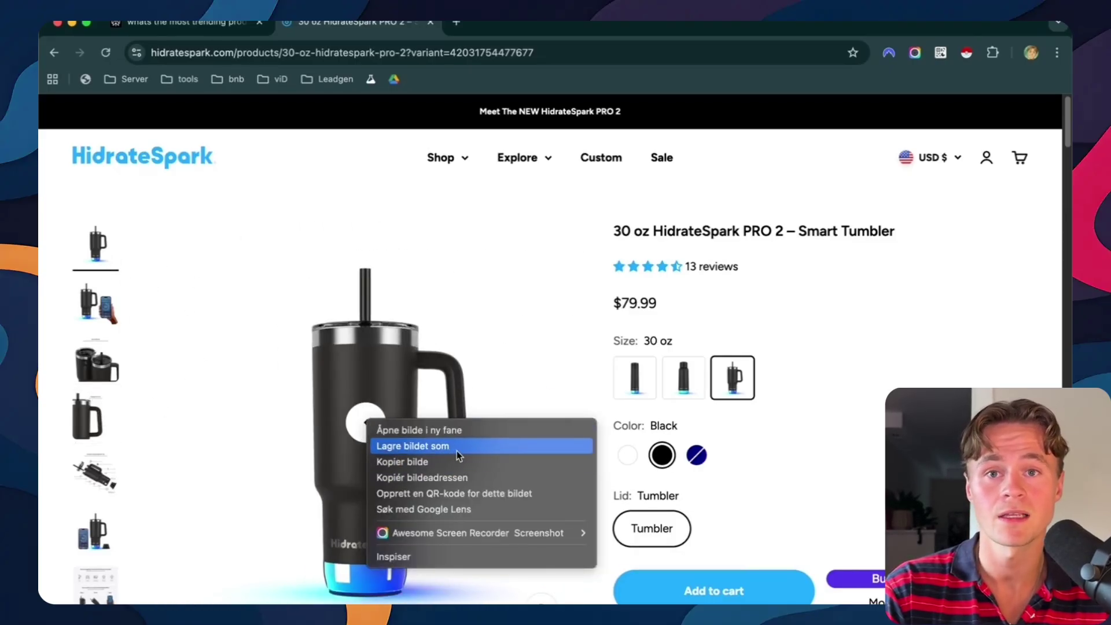
{"action": "left_click", "coordinate": [457, 449]}
- Select all page text with the Bottle & Tumbler Features, Lid Features and Sizing & Specs sections expanded
{"action": "scroll", "coordinate": [838, 232], "scroll_direction": "down", "scroll_amount": 2}
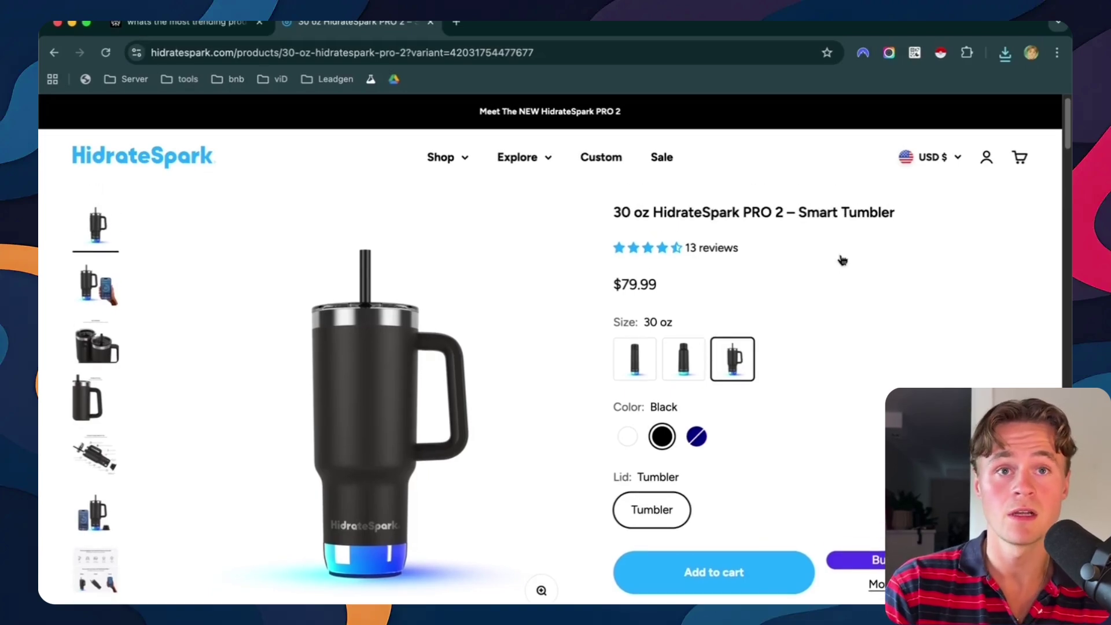
{"action": "key", "text": "super+a"}
{"action": "scroll", "coordinate": [822, 269], "scroll_direction": "down", "scroll_amount": 10}
{"action": "scroll", "coordinate": [810, 278], "scroll_direction": "down", "scroll_amount": 20}
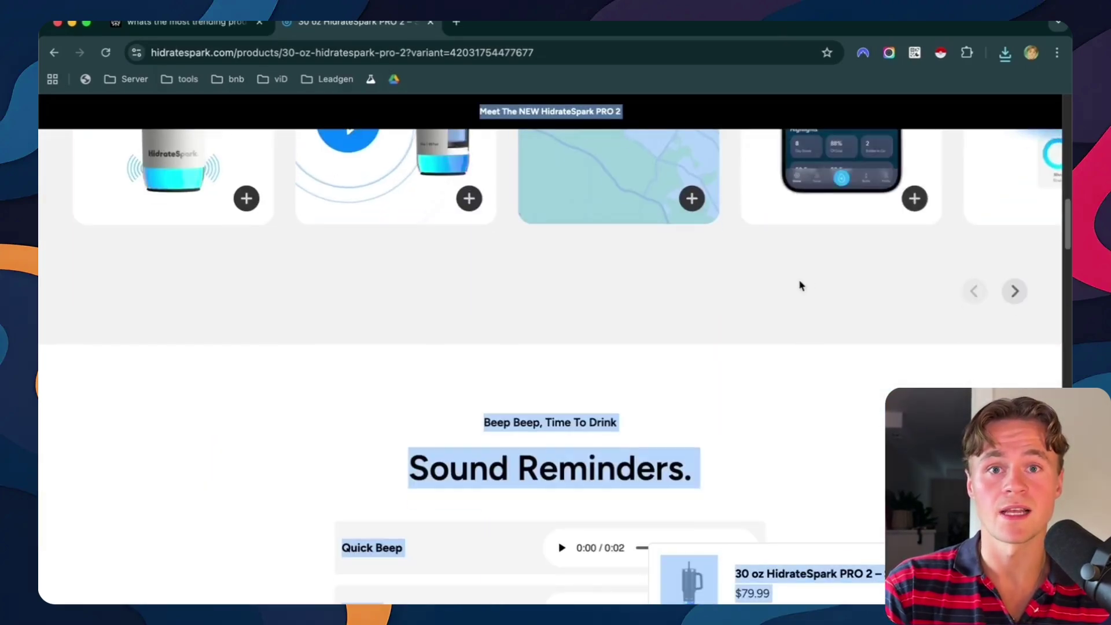
{"action": "scroll", "coordinate": [781, 338], "scroll_direction": "down", "scroll_amount": 10}
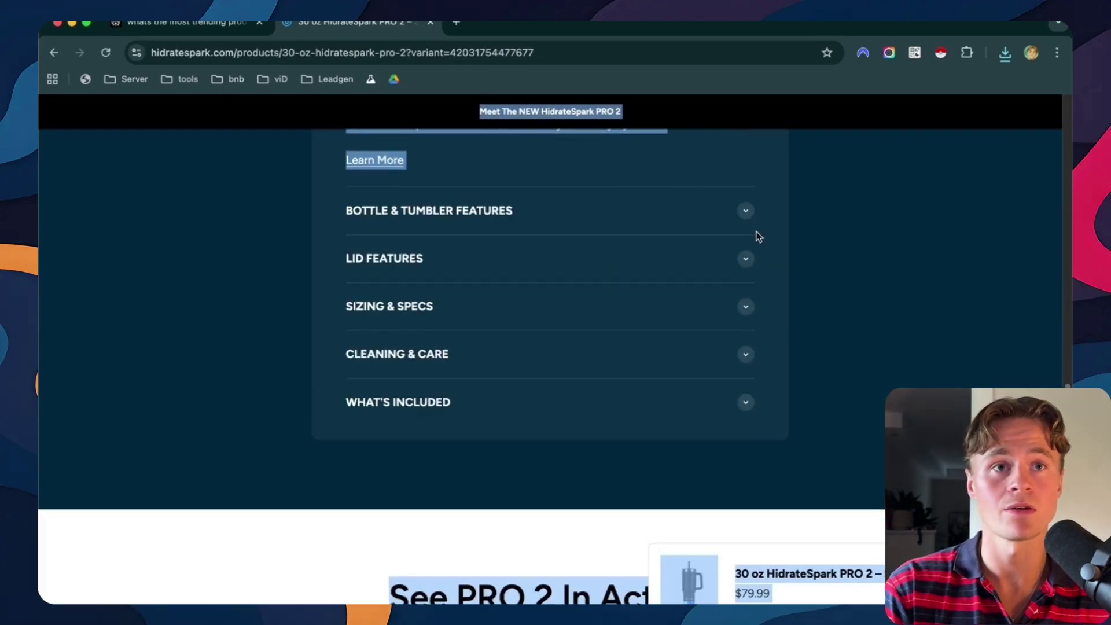
{"action": "left_click", "coordinate": [752, 223]}
{"action": "scroll", "coordinate": [763, 275], "scroll_direction": "down", "scroll_amount": 8}
{"action": "left_click", "coordinate": [754, 302]}
{"action": "scroll", "coordinate": [798, 324], "scroll_direction": "down", "scroll_amount": 12}
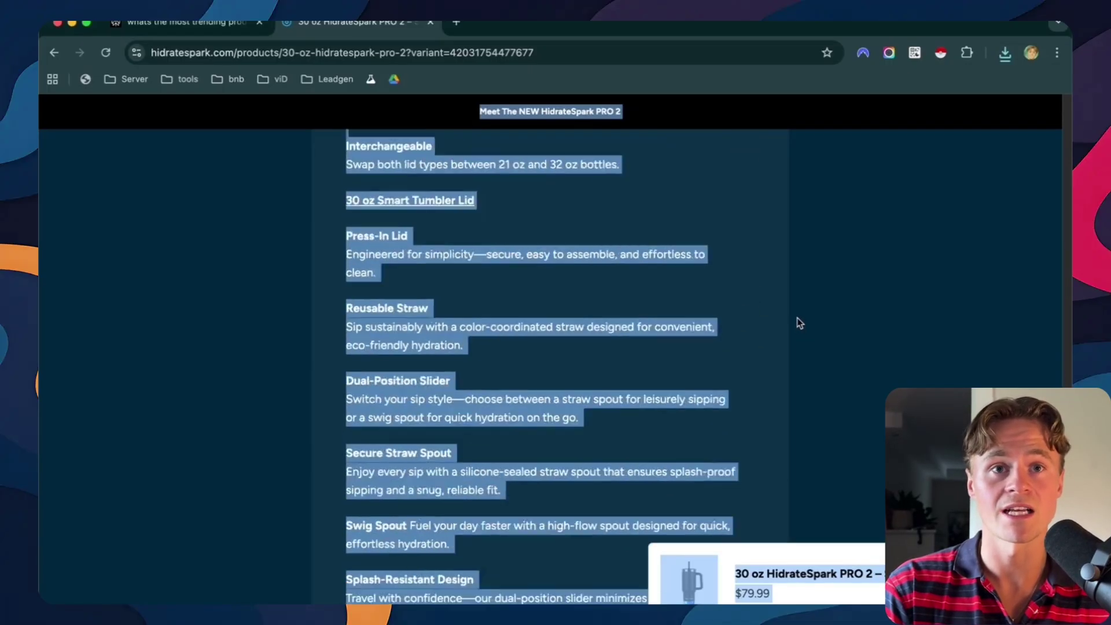
{"action": "left_click", "coordinate": [758, 373]}
{"action": "key", "text": "Home"}
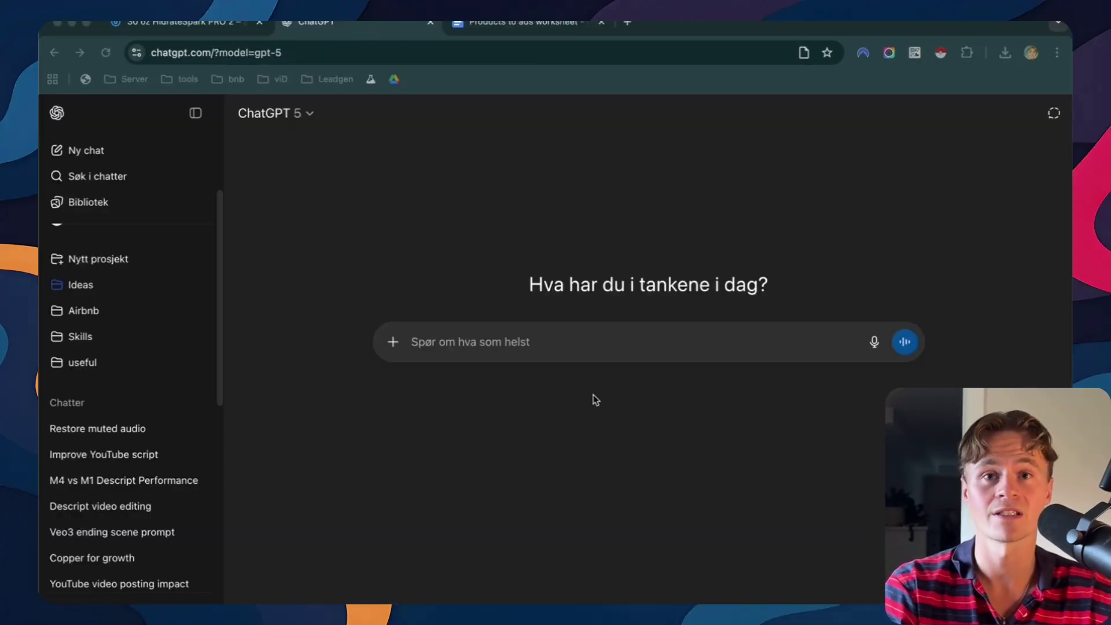
- Paste the HidrateSpark page text into ChatGPT and select the Product Analyzer Prompt in the worksheet doc
{"action": "left_click", "coordinate": [547, 342]}
{"action": "key", "text": "super+v"}
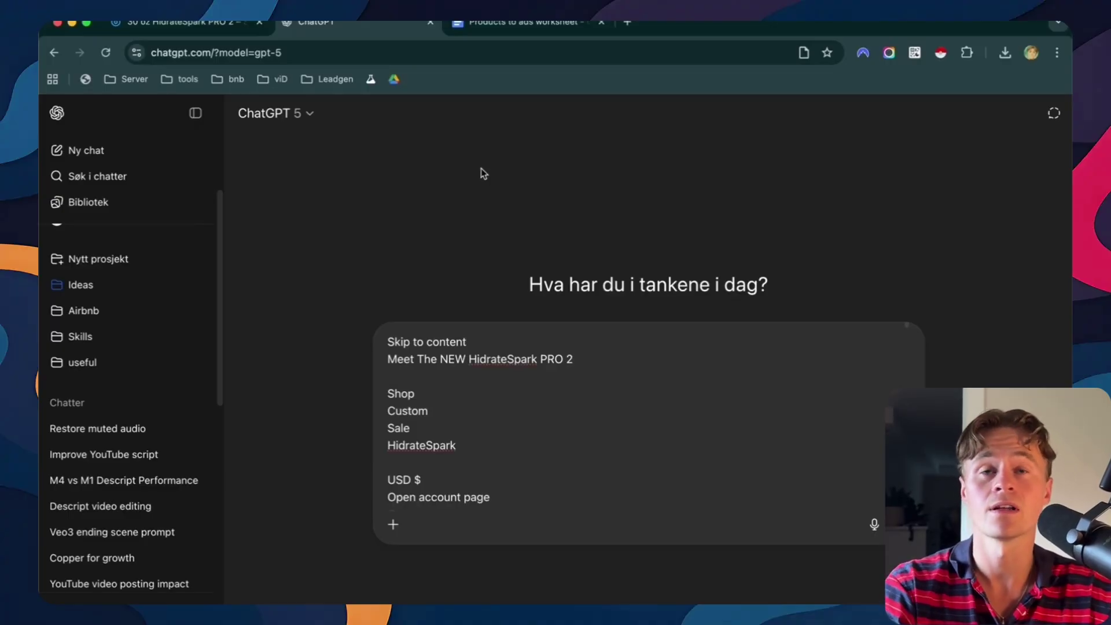
{"action": "left_click", "coordinate": [512, 26]}
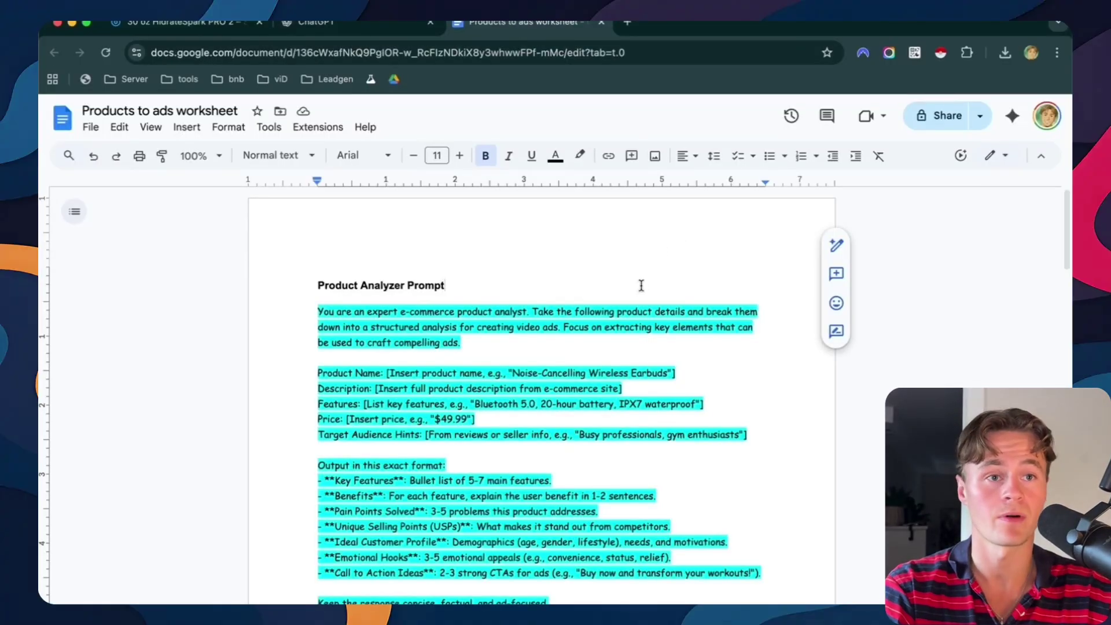
{"action": "scroll", "coordinate": [641, 286], "scroll_direction": "down", "scroll_amount": 2}
{"action": "left_click_drag", "start_coordinate": [317, 293], "coordinate": [607, 515]}
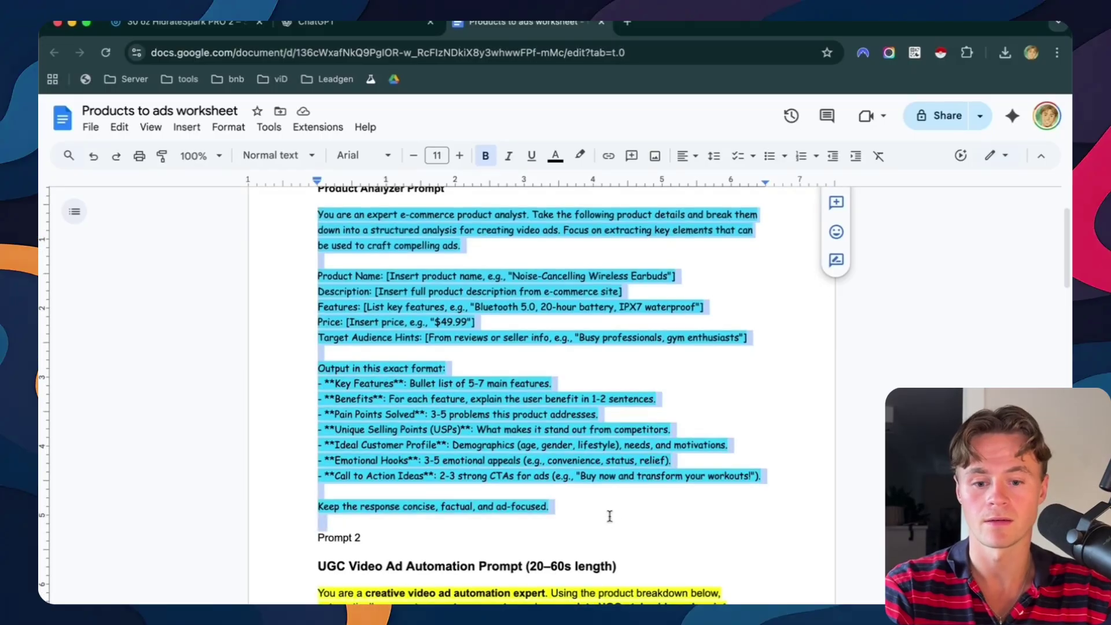
{"action": "left_click", "coordinate": [344, 23]}
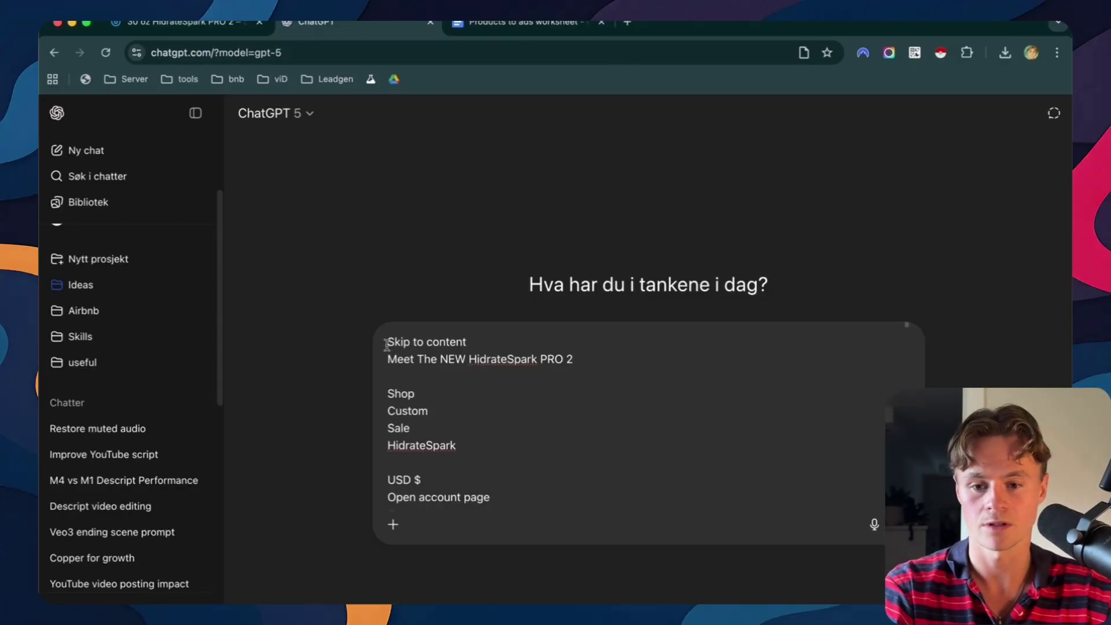
- Paste the Product Analyzer Prompt into the message, add 'here is ourproduct', and send it
{"action": "scroll", "coordinate": [397, 350], "scroll_direction": "down", "scroll_amount": 15}
{"action": "key", "text": "super+v"}
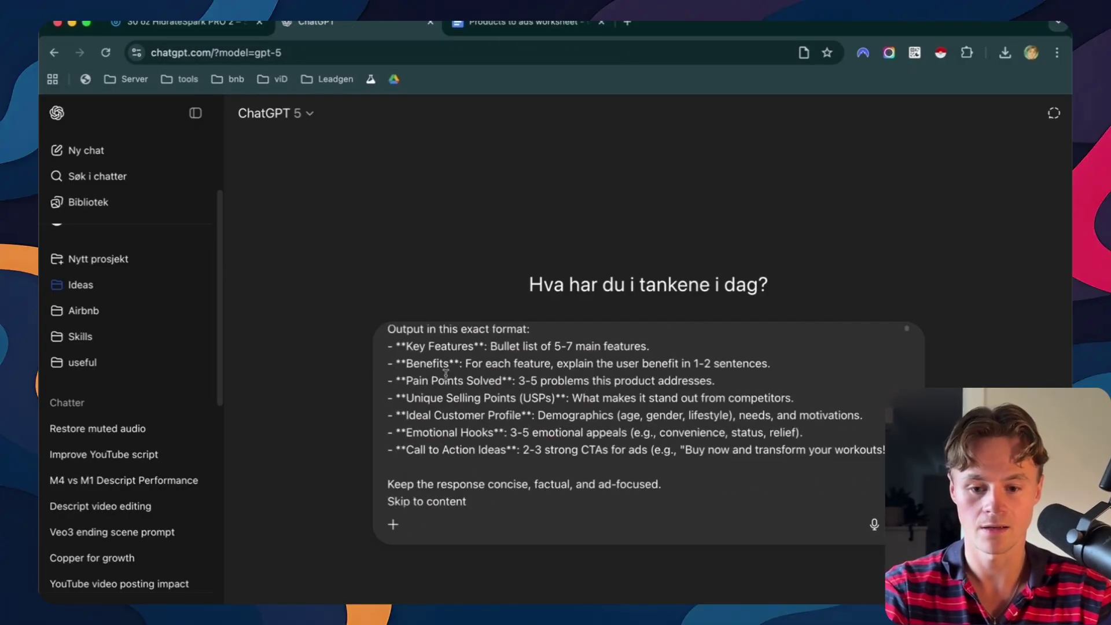
{"action": "key", "text": "Right"}
{"action": "type", "text": "here is our"}
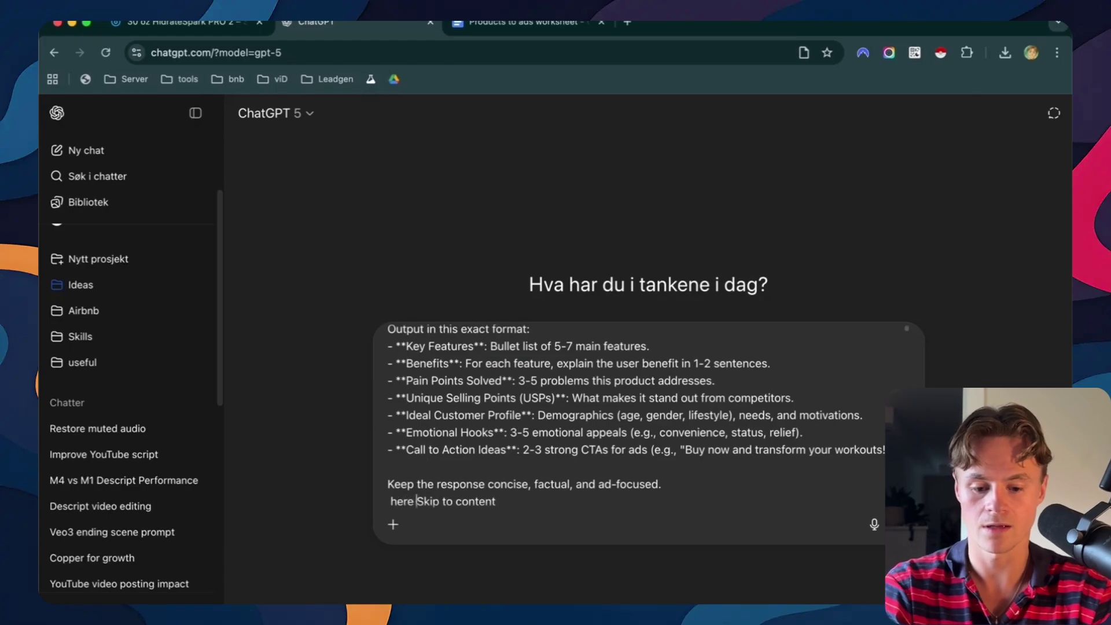
{"action": "type", "text": "product"}
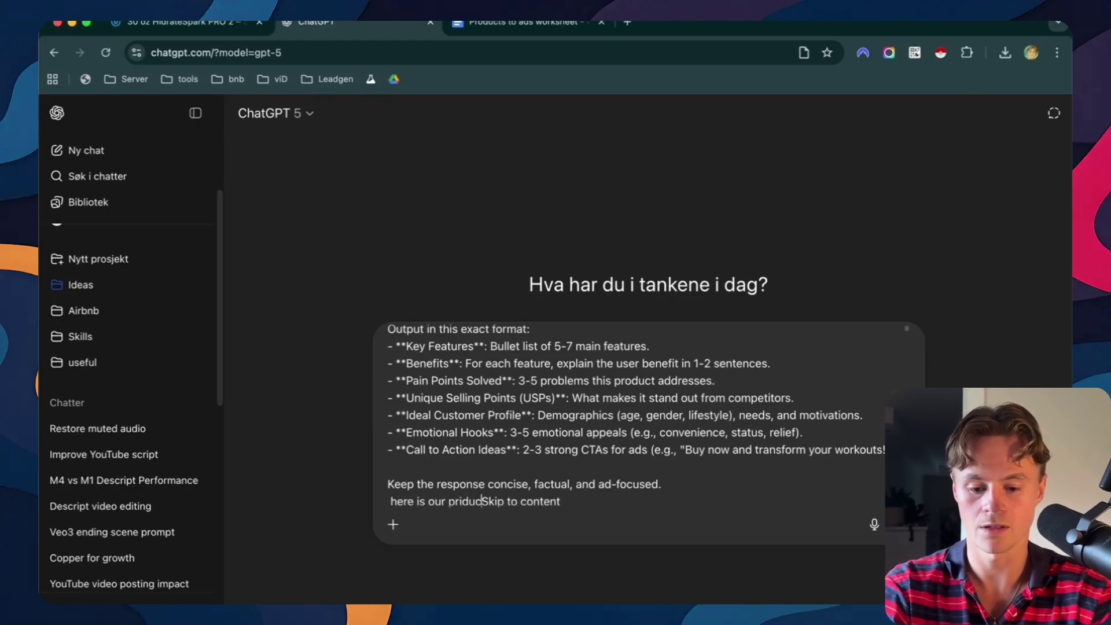
{"action": "key", "text": "Return"}
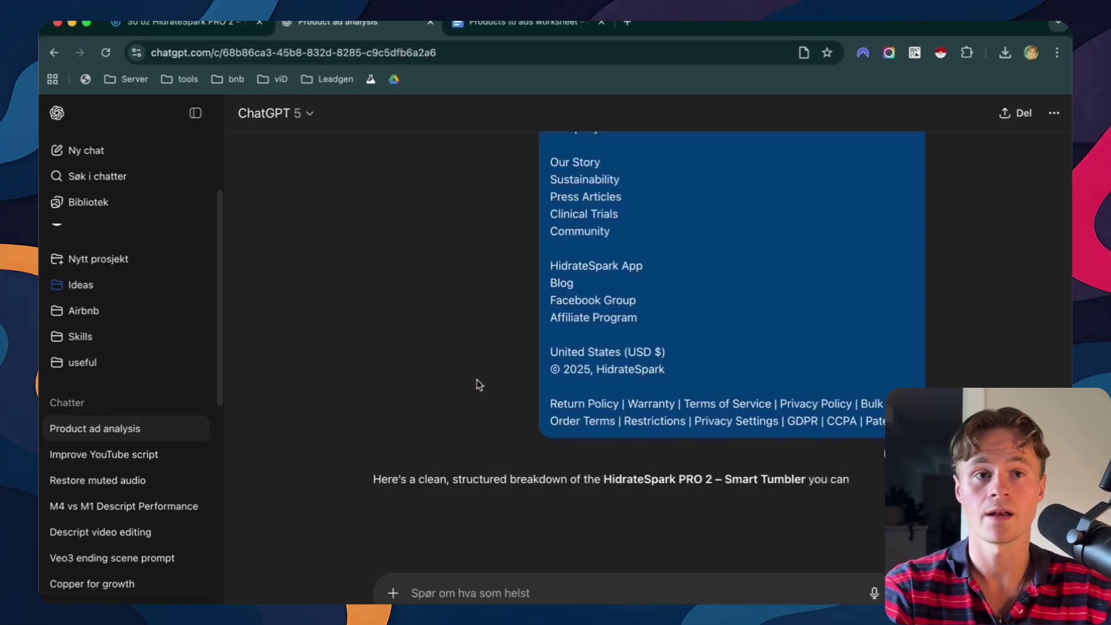
{"action": "scroll", "coordinate": [477, 381], "scroll_direction": "down", "scroll_amount": 5}
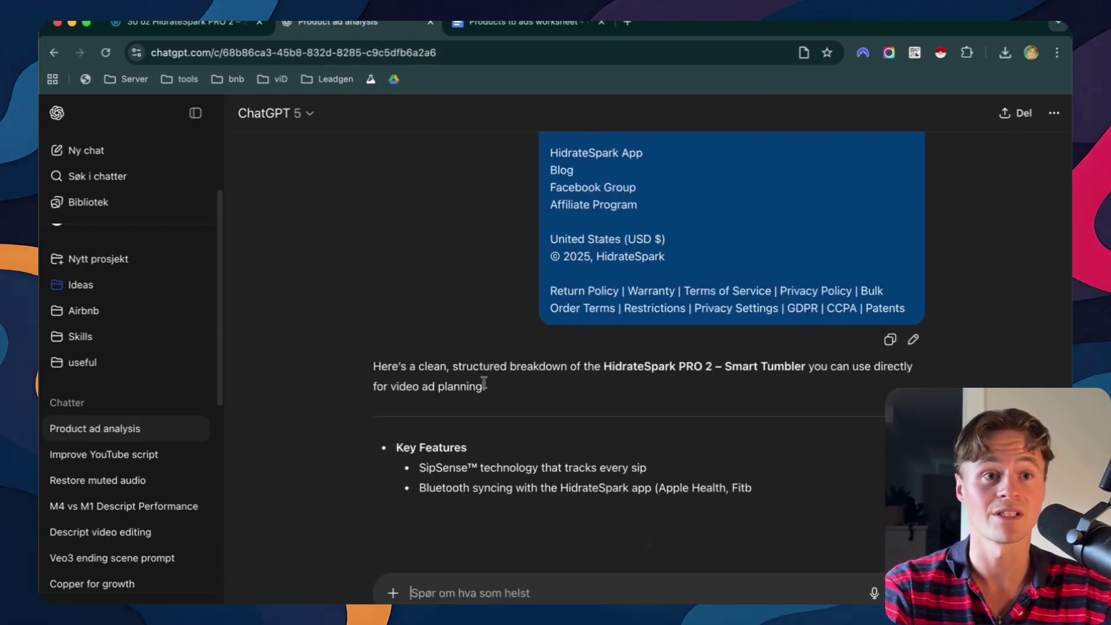
{"action": "left_click_drag", "start_coordinate": [397, 286], "coordinate": [473, 288]}
{"action": "scroll", "coordinate": [457, 347], "scroll_direction": "down", "scroll_amount": 3}
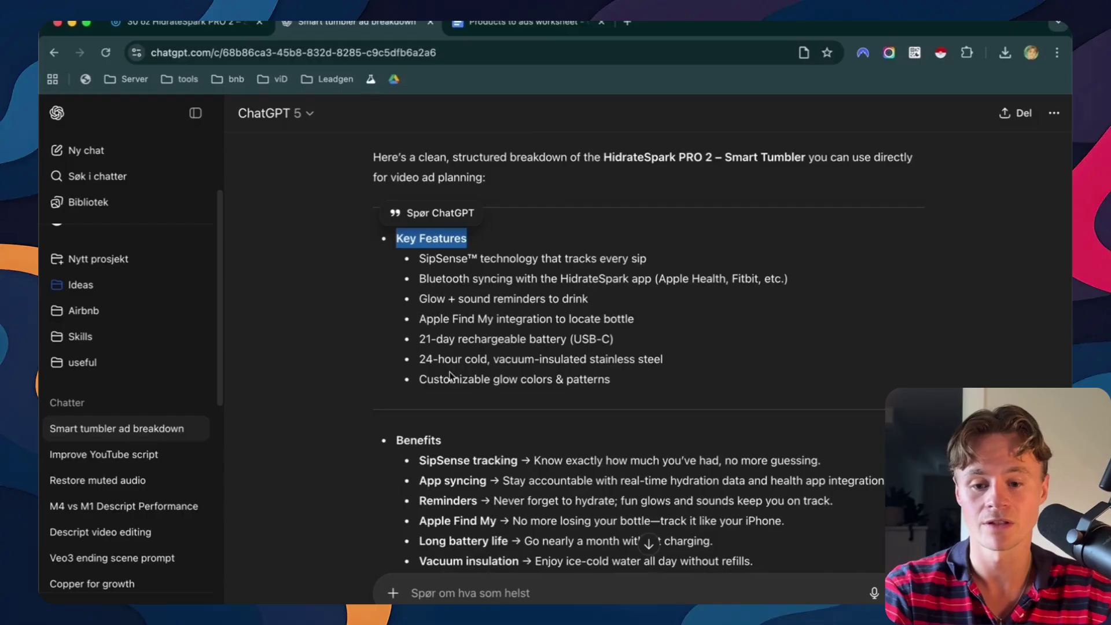
{"action": "double_click", "coordinate": [422, 419]}
{"action": "scroll", "coordinate": [426, 410], "scroll_direction": "down", "scroll_amount": 2}
{"action": "scroll", "coordinate": [428, 413], "scroll_direction": "down", "scroll_amount": 2}
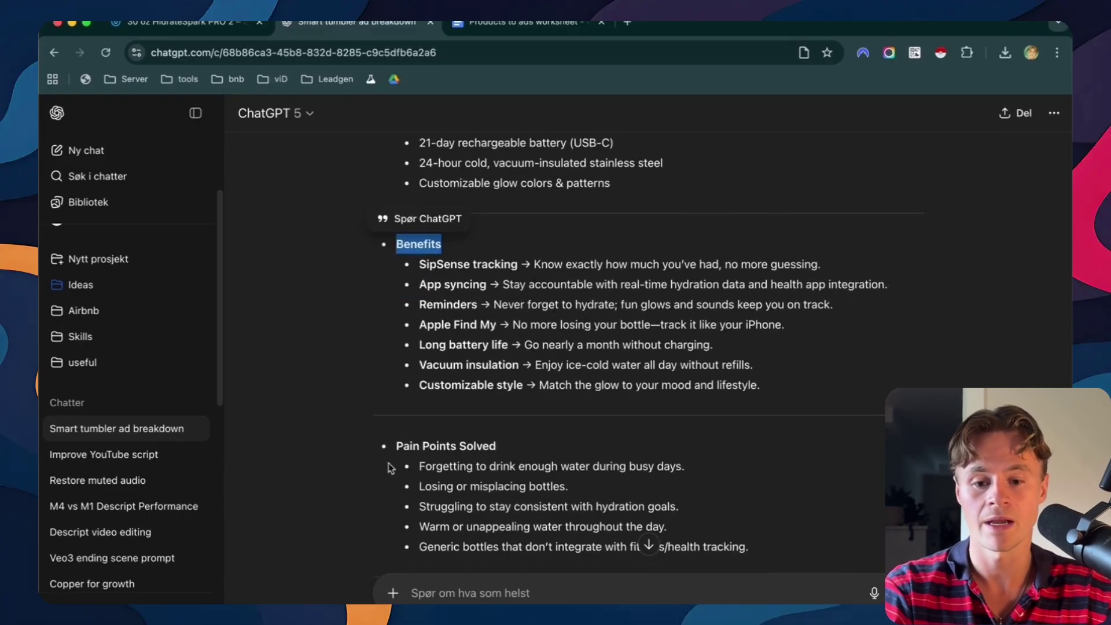
{"action": "scroll", "coordinate": [537, 459], "scroll_direction": "down", "scroll_amount": 3}
{"action": "mouse_move", "coordinate": [396, 451]}
{"action": "left_mouse_down"}
{"action": "mouse_move", "coordinate": [496, 449]}
{"action": "mouse_move", "coordinate": [397, 461]}
{"action": "left_mouse_up"}
{"action": "scroll", "coordinate": [405, 440], "scroll_direction": "down", "scroll_amount": 4}
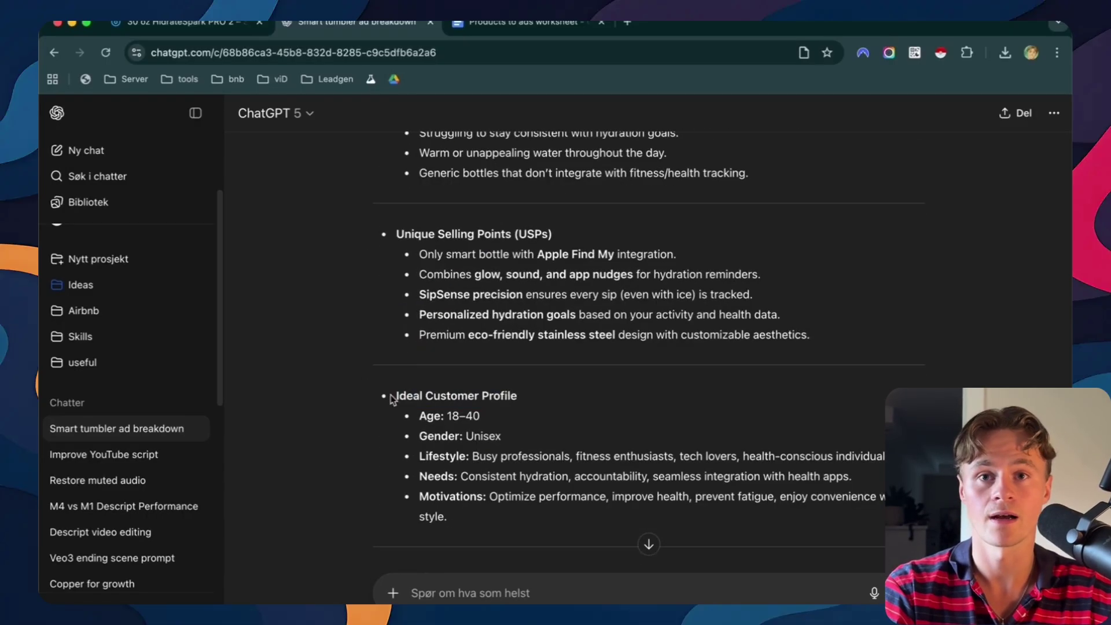
{"action": "left_click_drag", "start_coordinate": [395, 394], "coordinate": [522, 408]}
{"action": "scroll", "coordinate": [522, 408], "scroll_direction": "down", "scroll_amount": 2}
{"action": "scroll", "coordinate": [532, 417], "scroll_direction": "down", "scroll_amount": 2}
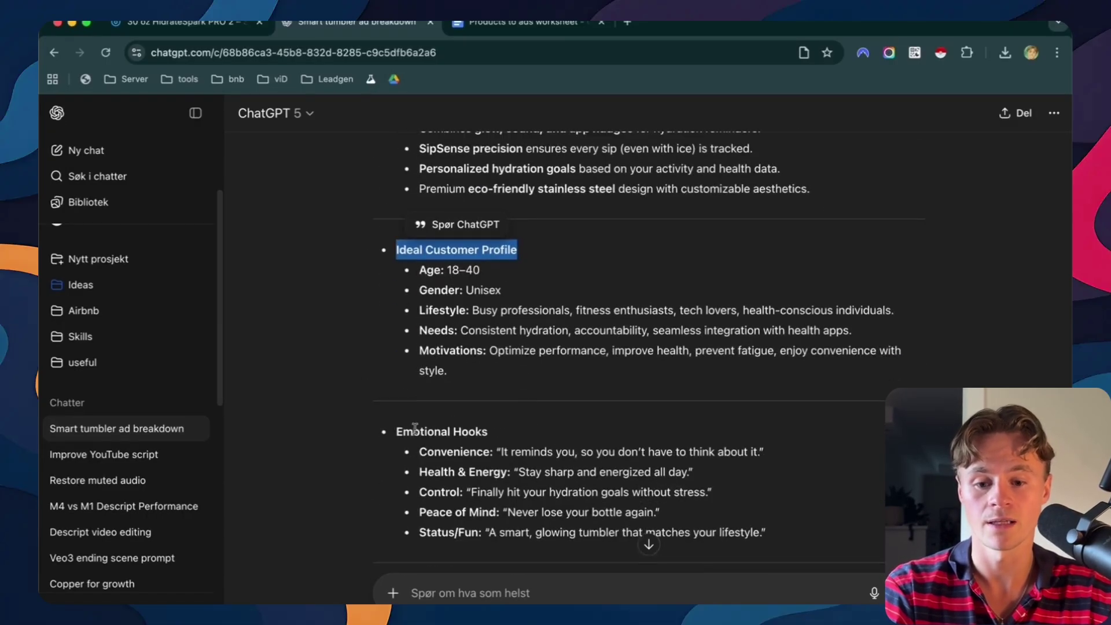
{"action": "left_click_drag", "start_coordinate": [383, 432], "coordinate": [489, 432]}
{"action": "scroll", "coordinate": [507, 438], "scroll_direction": "down", "scroll_amount": 3}
{"action": "left_click_drag", "start_coordinate": [489, 480], "coordinate": [397, 480]}
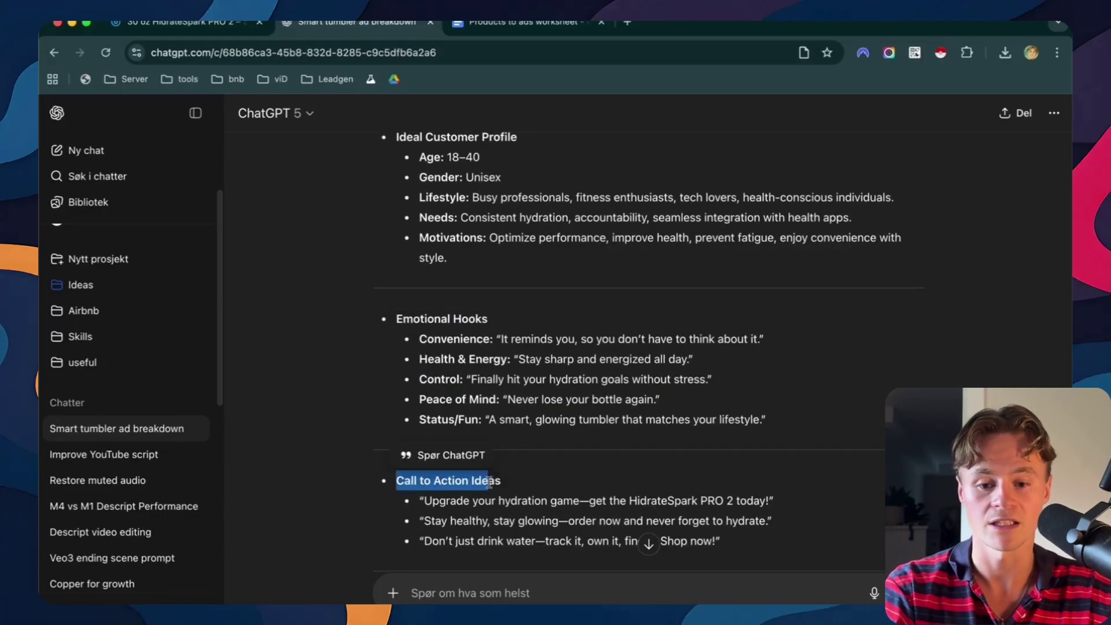
{"action": "scroll", "coordinate": [509, 470], "scroll_direction": "down", "scroll_amount": 1}
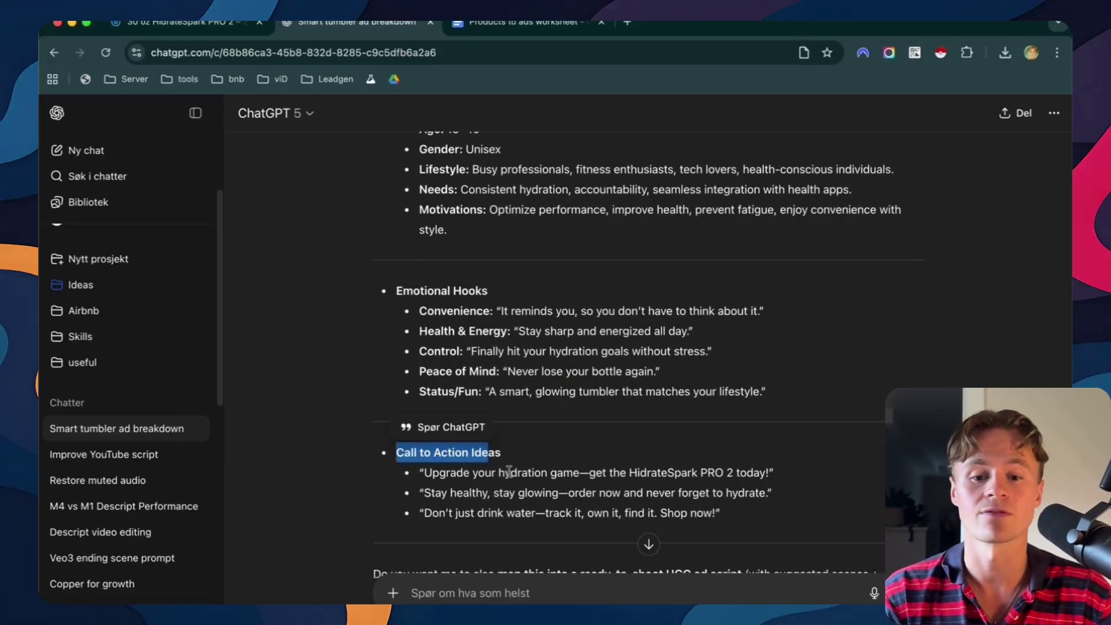
{"action": "scroll", "coordinate": [509, 471], "scroll_direction": "down", "scroll_amount": 5}
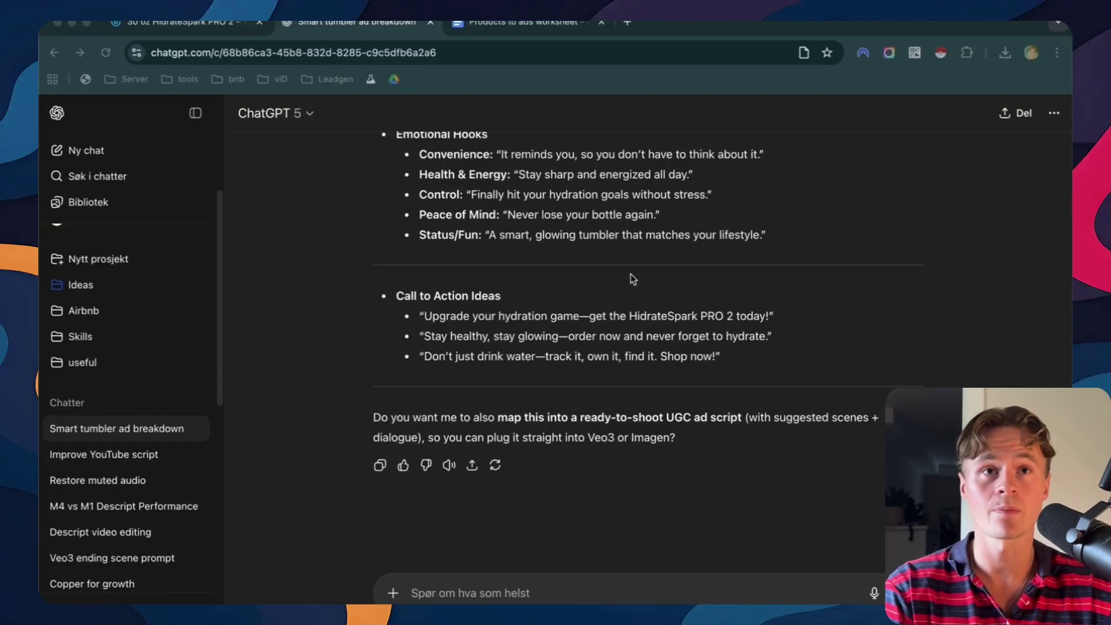
{"action": "left_click", "coordinate": [542, 33]}
- Select the UGC Video Ad Prompt text from the worksheet for ChatGPT
{"action": "scroll", "coordinate": [645, 324], "scroll_direction": "up", "scroll_amount": 3}
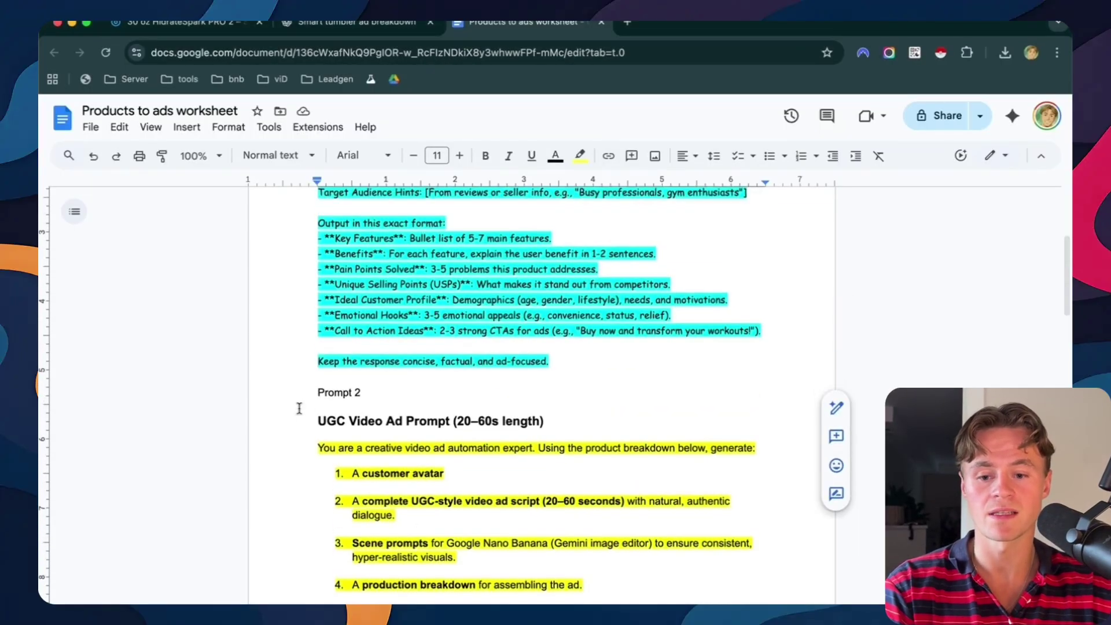
{"action": "left_click_drag", "start_coordinate": [318, 421], "coordinate": [428, 428]}
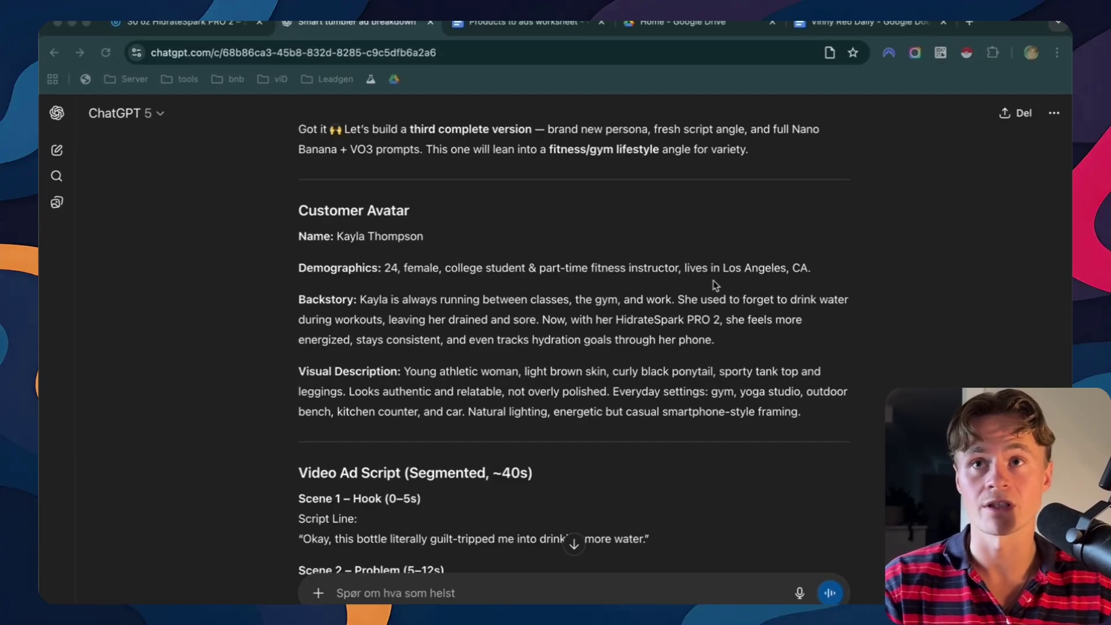
{"action": "scroll", "coordinate": [713, 280], "scroll_direction": "down", "scroll_amount": 1}
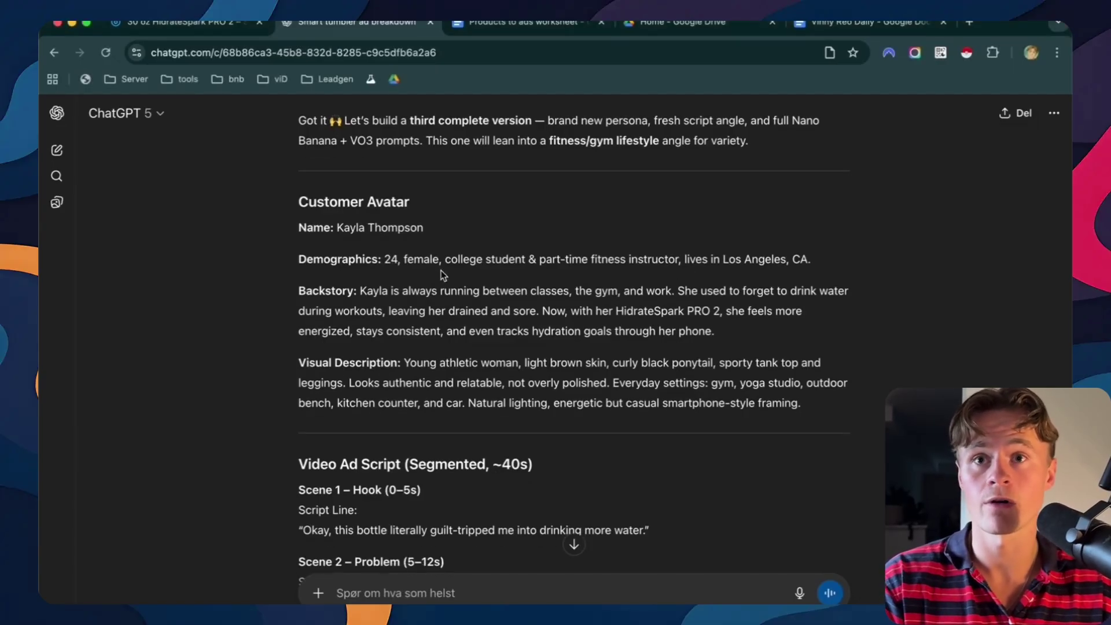
{"action": "scroll", "coordinate": [501, 310], "scroll_direction": "down", "scroll_amount": 1}
- Read through ChatGPT's fitness-themed customer avatar and five-scene script, highlighting passages along the way
{"action": "left_click_drag", "start_coordinate": [299, 282], "coordinate": [527, 335]}
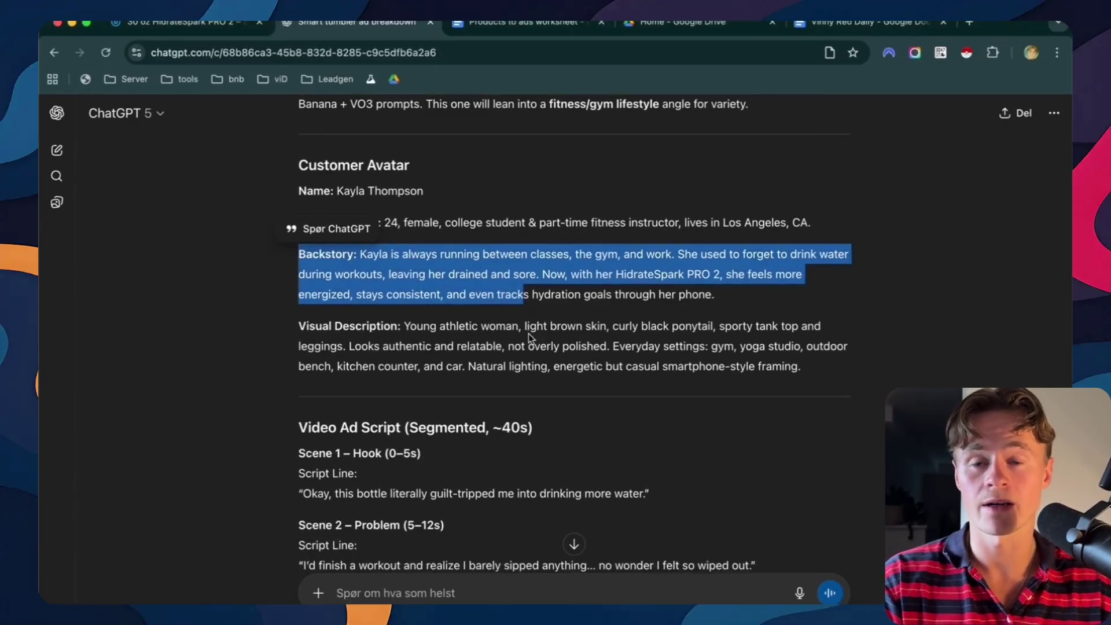
{"action": "scroll", "coordinate": [604, 364], "scroll_direction": "down", "scroll_amount": 3}
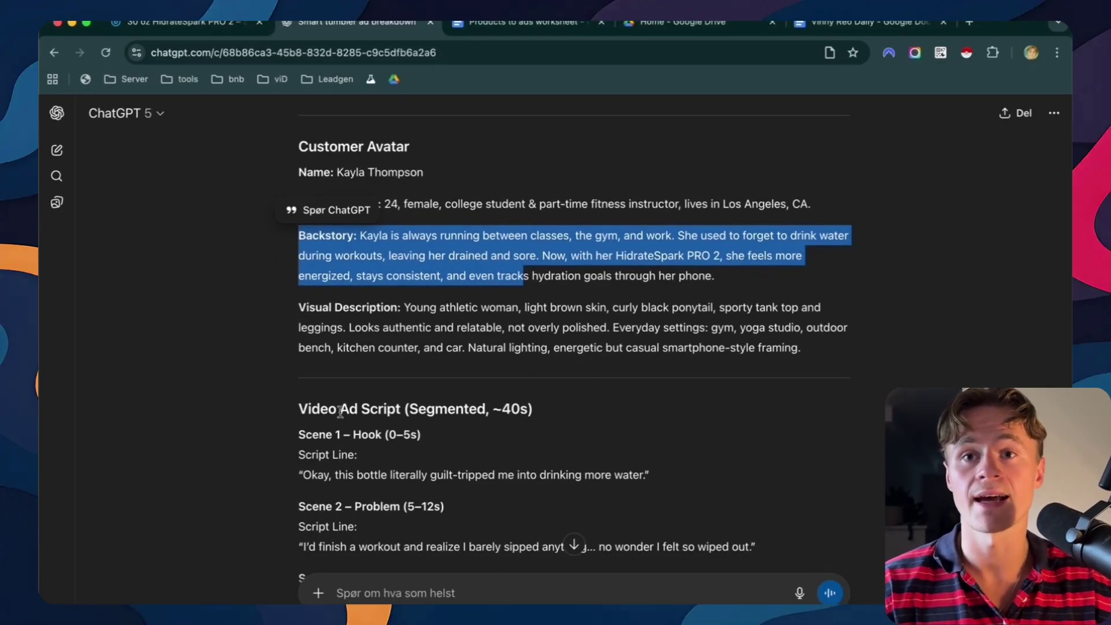
{"action": "left_click_drag", "start_coordinate": [299, 410], "coordinate": [466, 412]}
{"action": "scroll", "coordinate": [466, 418], "scroll_direction": "down", "scroll_amount": 3}
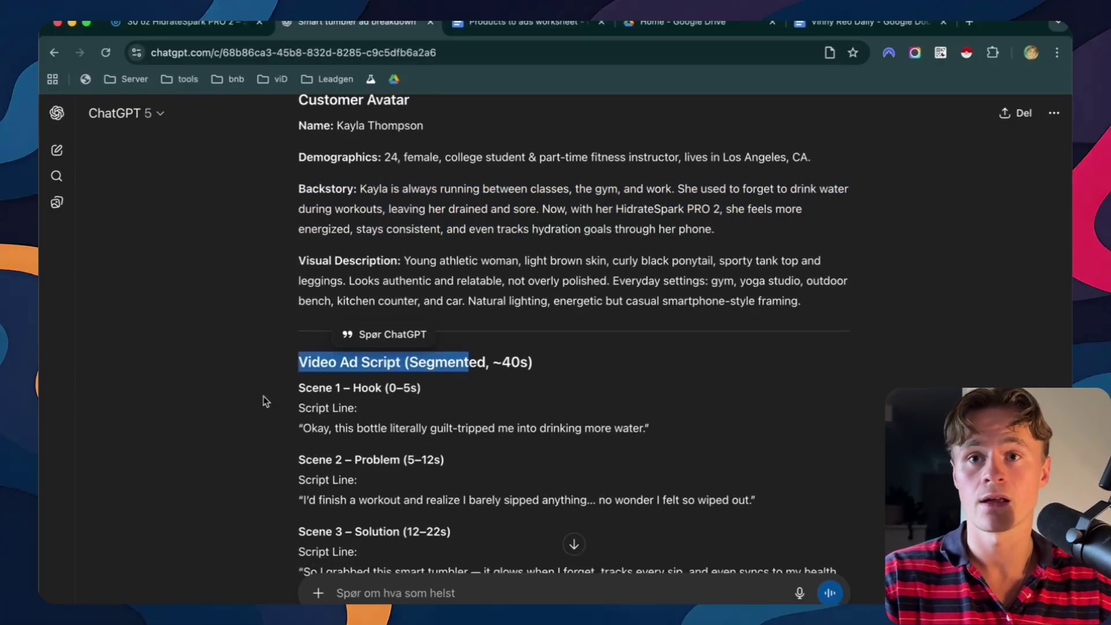
{"action": "left_click_drag", "start_coordinate": [262, 396], "coordinate": [478, 389]}
{"action": "scroll", "coordinate": [362, 440], "scroll_direction": "down", "scroll_amount": 2}
{"action": "left_click_drag", "start_coordinate": [276, 465], "coordinate": [450, 448]}
{"action": "scroll", "coordinate": [450, 449], "scroll_direction": "down", "scroll_amount": 2}
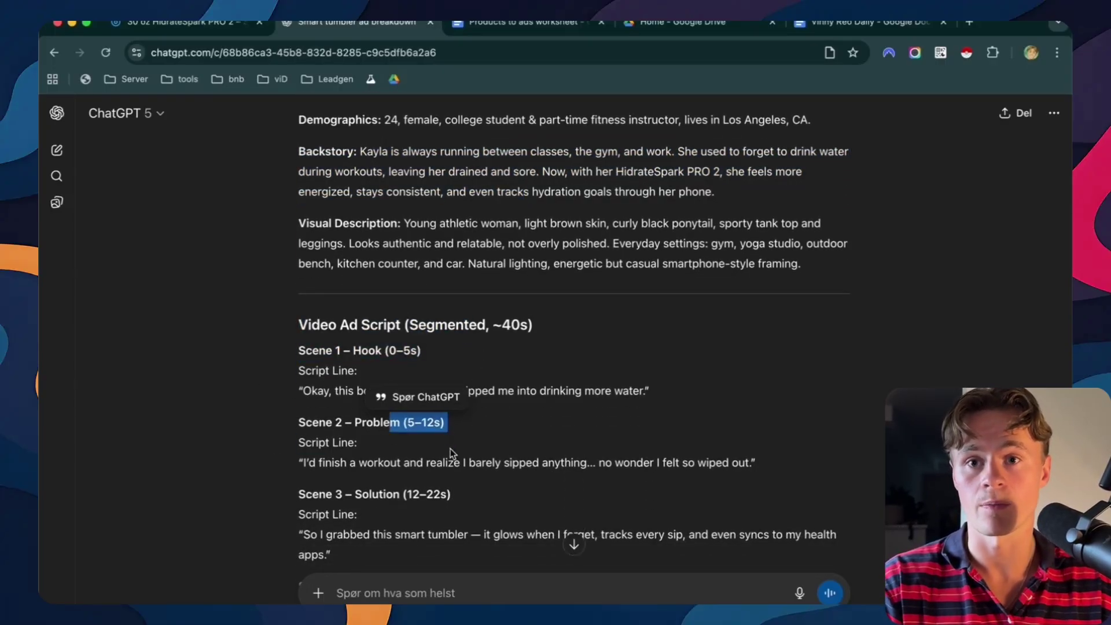
{"action": "left_click_drag", "start_coordinate": [325, 485], "coordinate": [451, 485]}
{"action": "scroll", "coordinate": [479, 452], "scroll_direction": "down", "scroll_amount": 10}
{"action": "scroll", "coordinate": [479, 452], "scroll_direction": "down", "scroll_amount": 5}
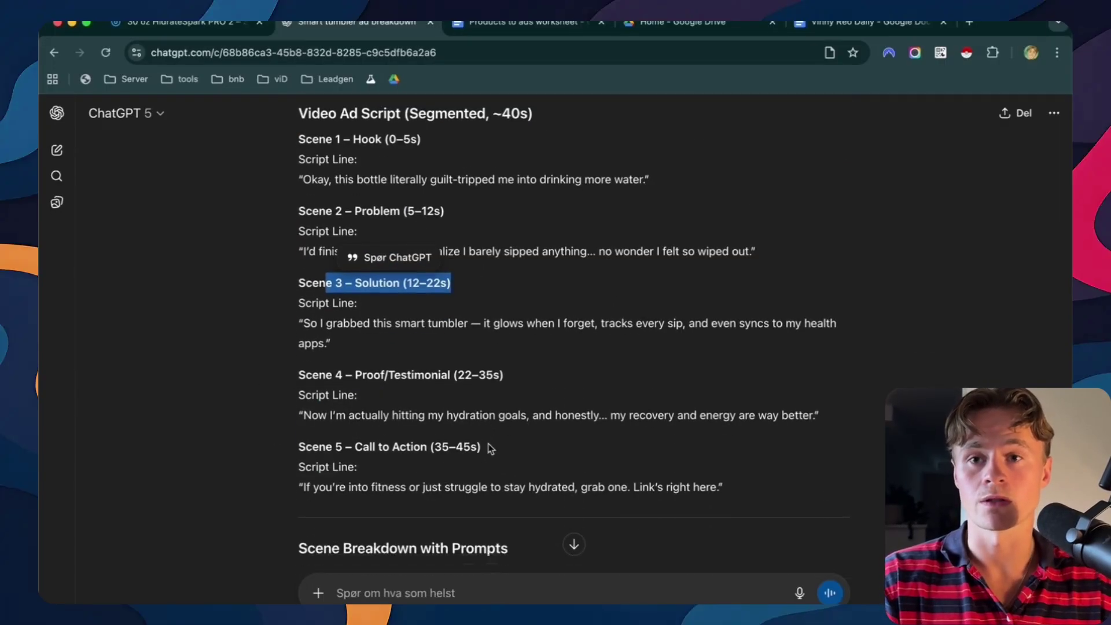
{"action": "left_click", "coordinate": [539, 457]}
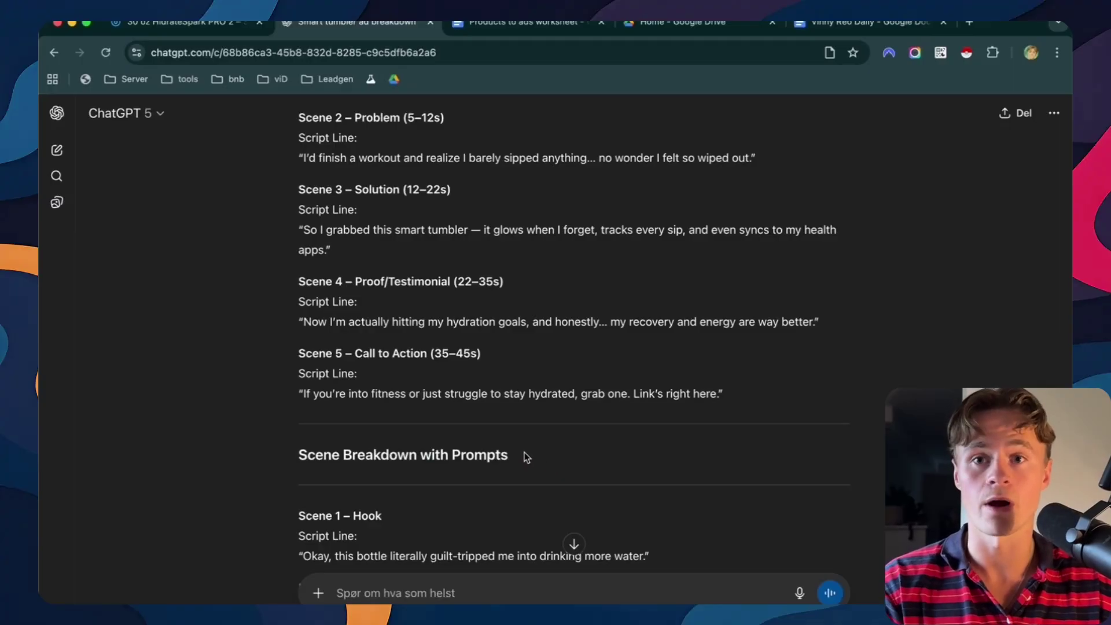
- Review the generated Nano Banana and VO3 scene prompts, starting with Scene 1's image prompt
{"action": "scroll", "coordinate": [524, 453], "scroll_direction": "down", "scroll_amount": 3}
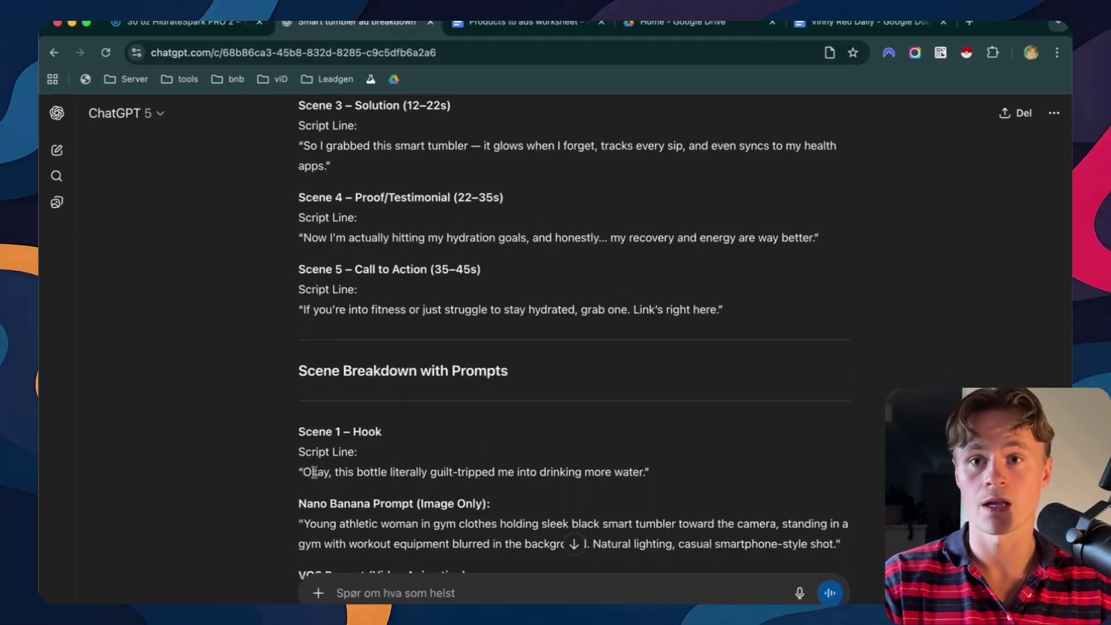
{"action": "left_click_drag", "start_coordinate": [293, 474], "coordinate": [634, 472]}
{"action": "scroll", "coordinate": [460, 460], "scroll_direction": "down", "scroll_amount": 1}
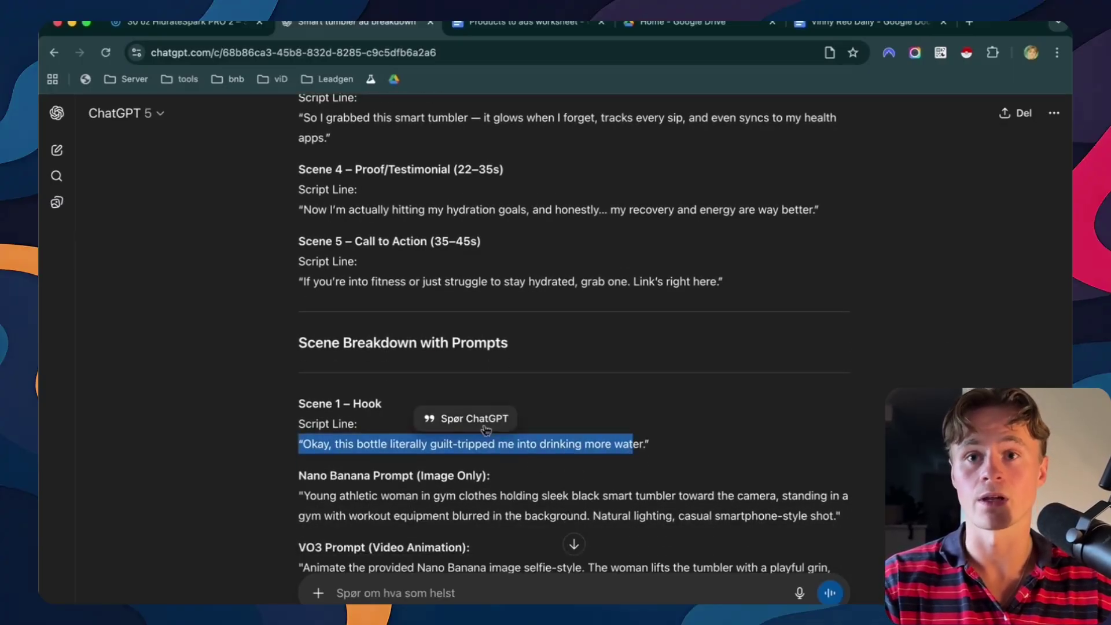
{"action": "scroll", "coordinate": [457, 458], "scroll_direction": "down", "scroll_amount": 1}
{"action": "left_click_drag", "start_coordinate": [300, 491], "coordinate": [332, 487]}
{"action": "left_click", "coordinate": [319, 479]}
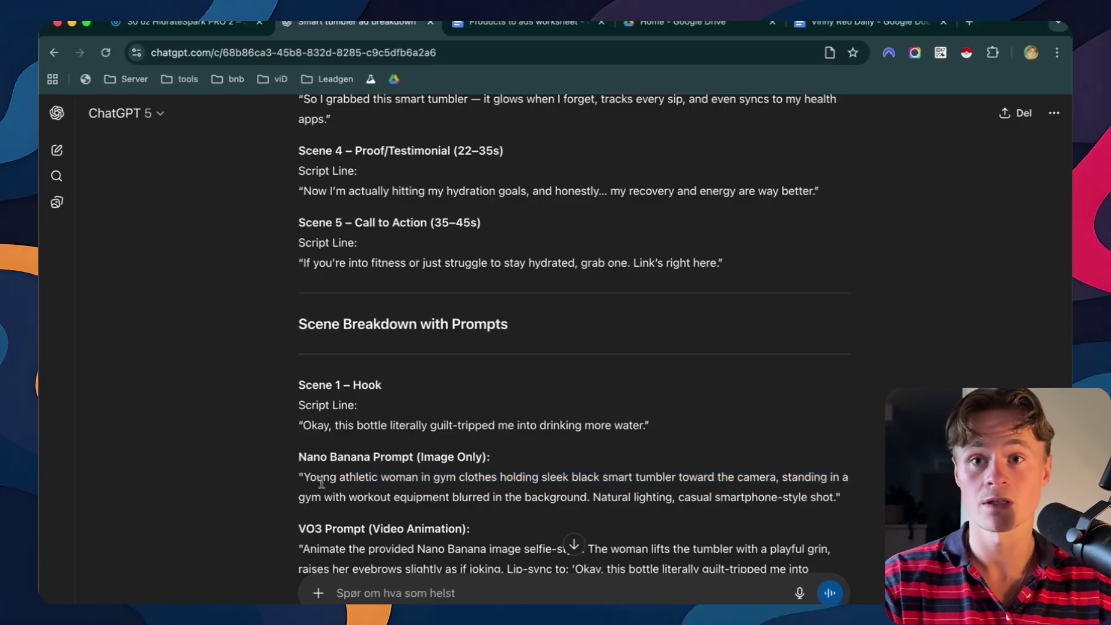
{"action": "scroll", "coordinate": [419, 389], "scroll_direction": "down", "scroll_amount": 15}
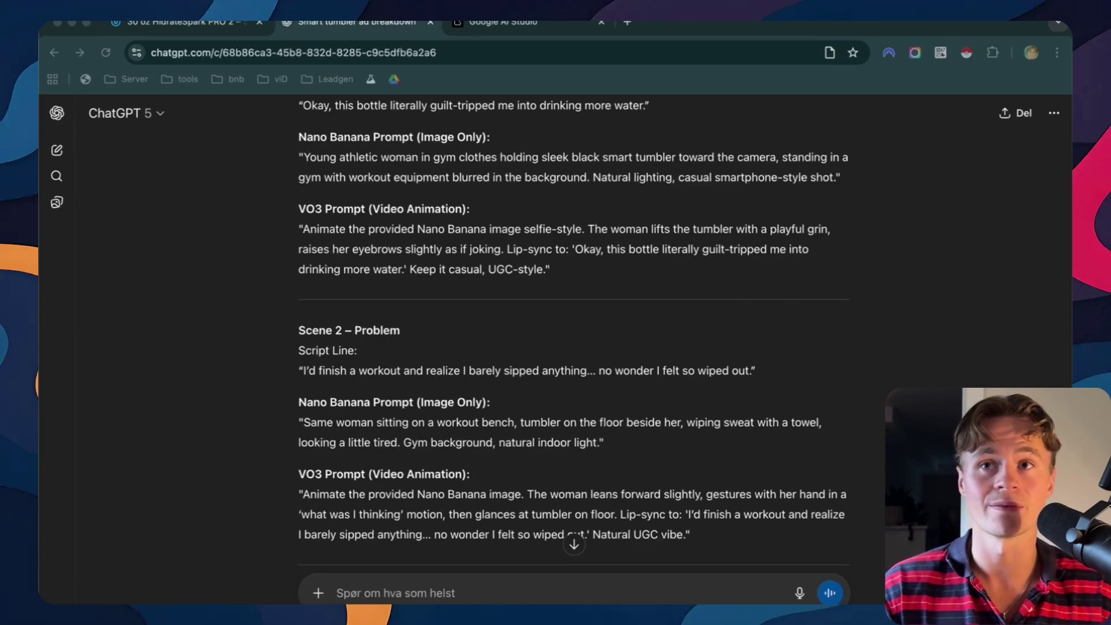
{"action": "left_click", "coordinate": [537, 25]}
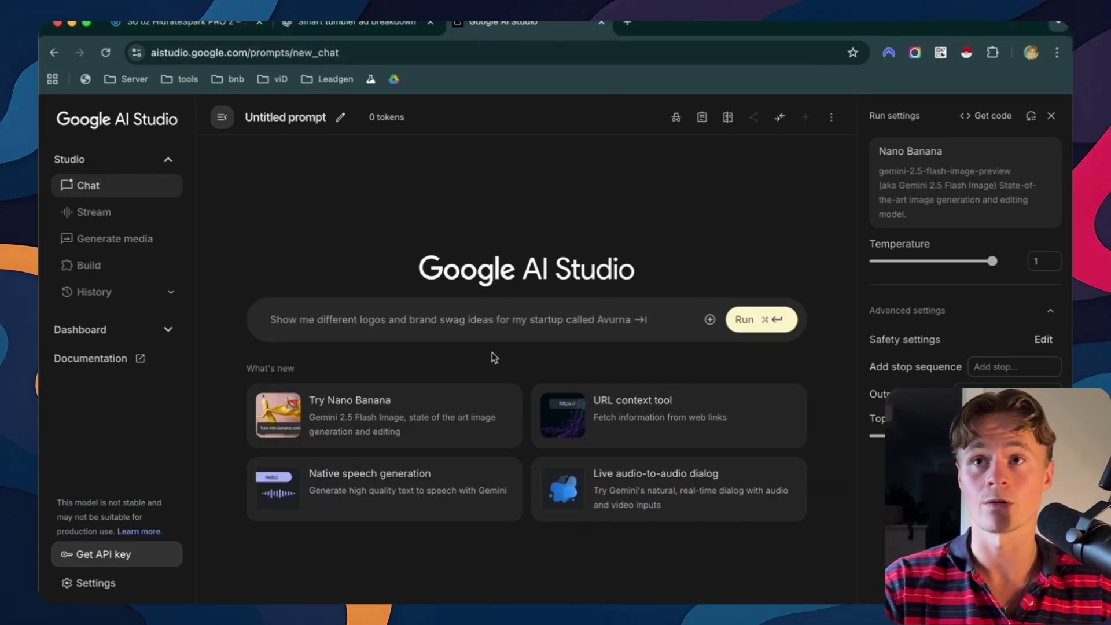
- Start a Nano Banana prompt and copy the Scene 1 image prompt from the ChatGPT breakdown
{"action": "left_click", "coordinate": [422, 408]}
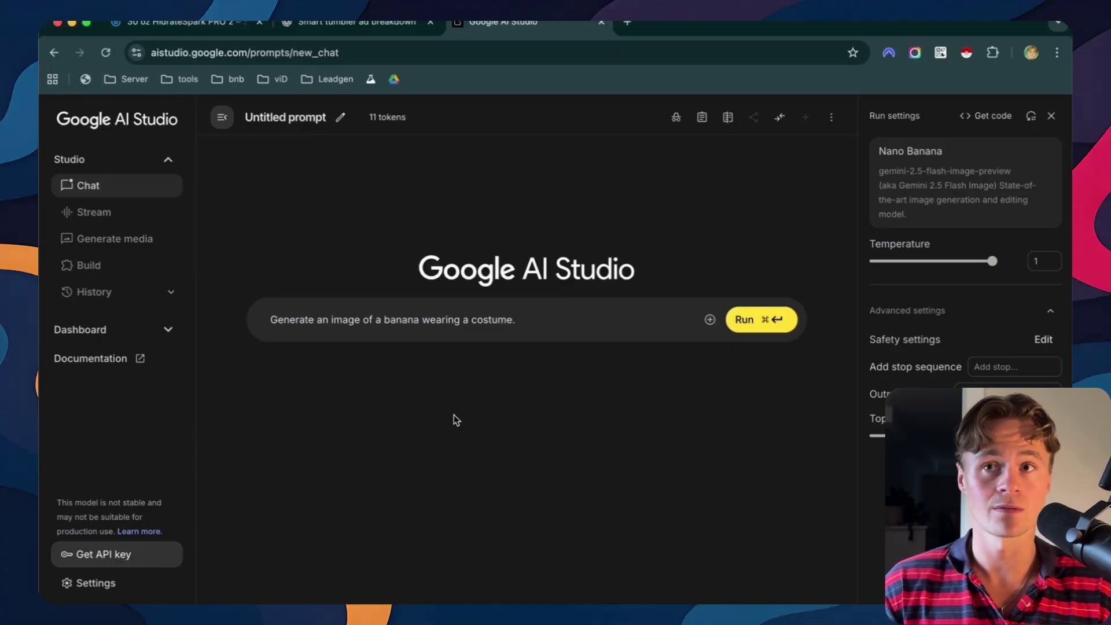
{"action": "left_click", "coordinate": [370, 25]}
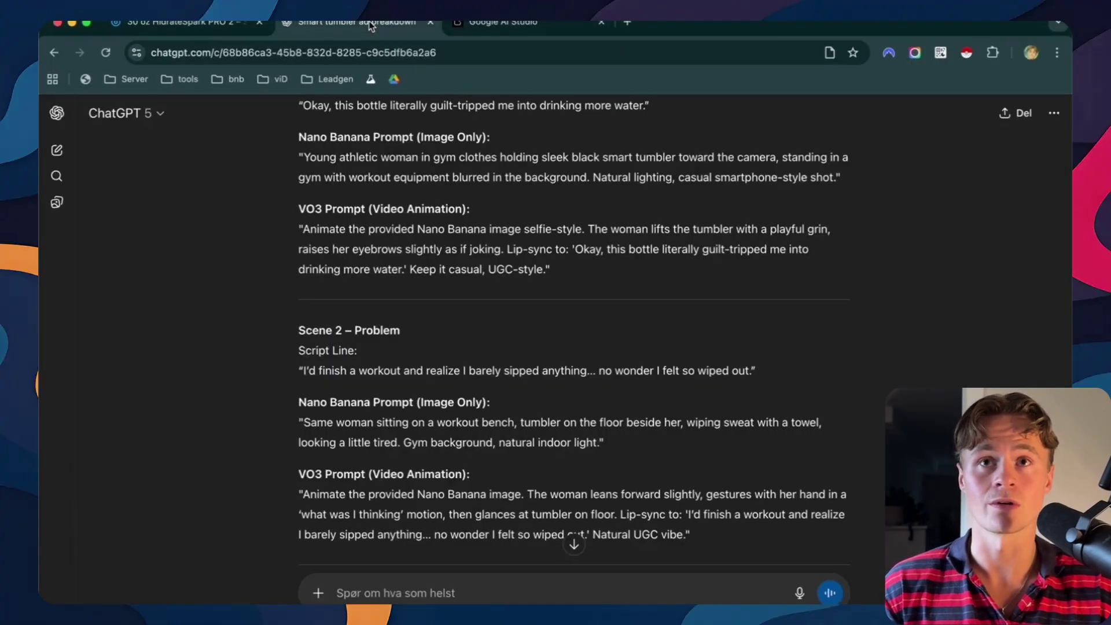
{"action": "scroll", "coordinate": [499, 342], "scroll_direction": "up", "scroll_amount": 5}
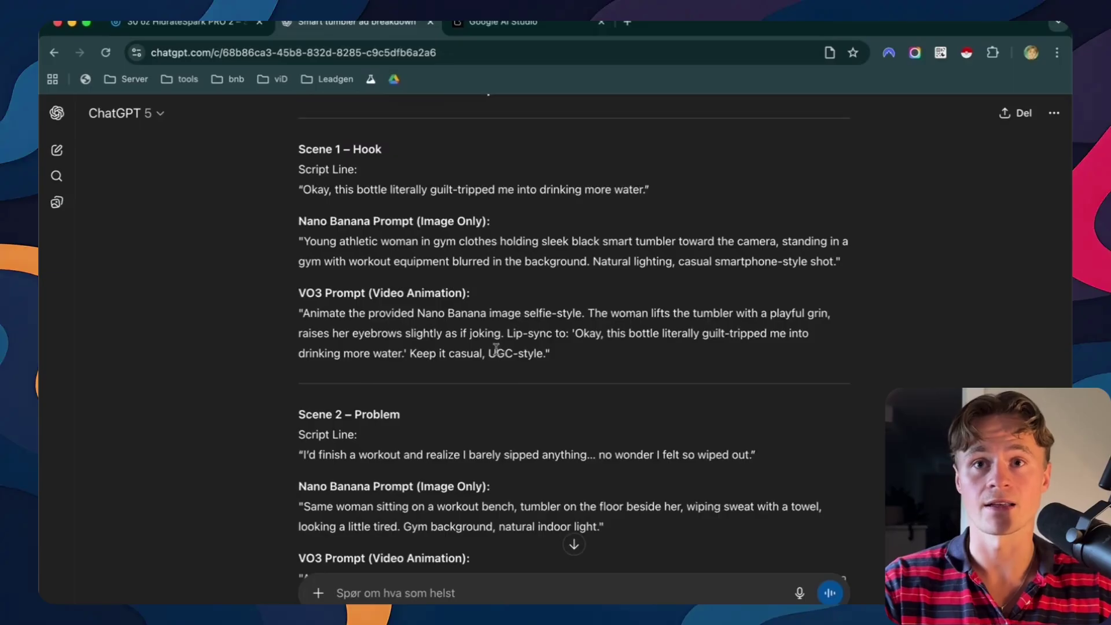
{"action": "scroll", "coordinate": [498, 357], "scroll_direction": "up", "scroll_amount": 2}
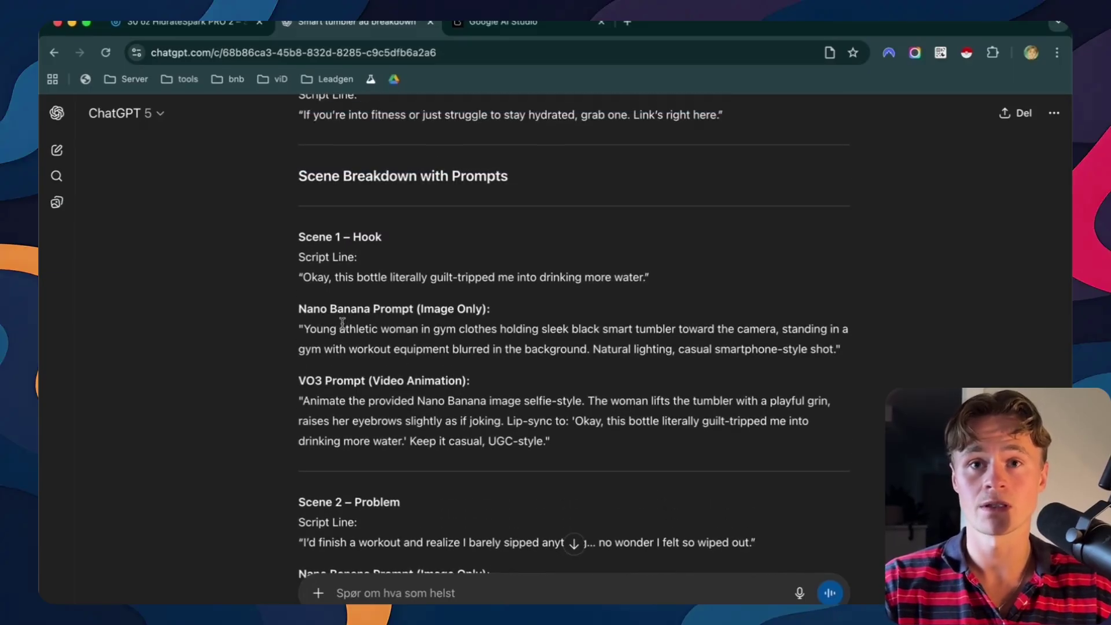
{"action": "scroll", "coordinate": [346, 338], "scroll_direction": "up", "scroll_amount": 3}
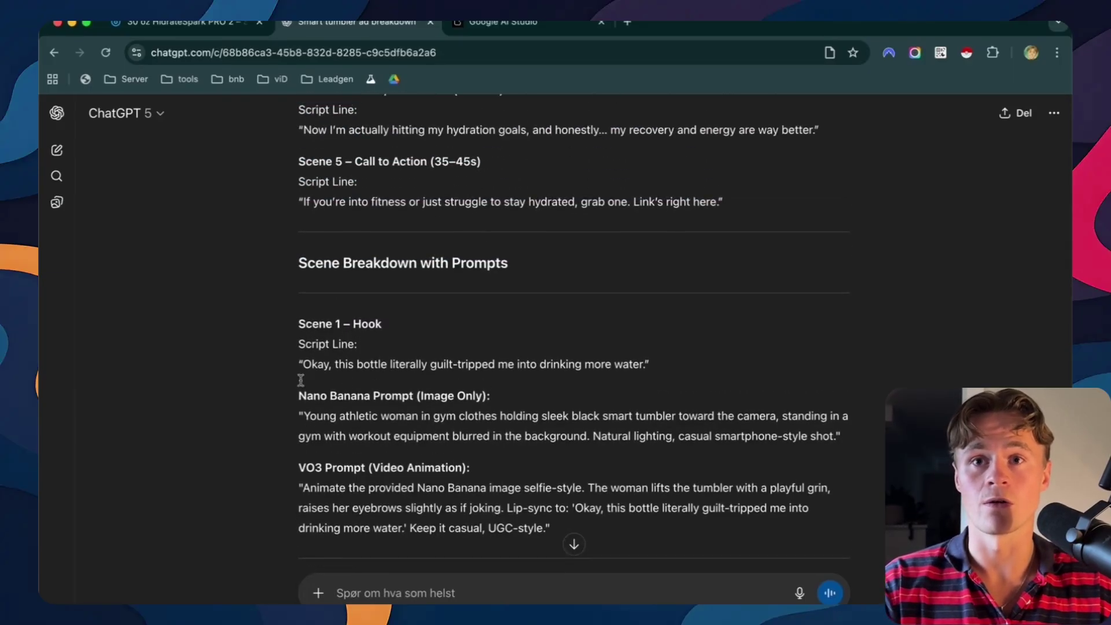
{"action": "scroll", "coordinate": [422, 341], "scroll_direction": "down", "scroll_amount": 4}
{"action": "left_click_drag", "start_coordinate": [305, 318], "coordinate": [833, 342]}
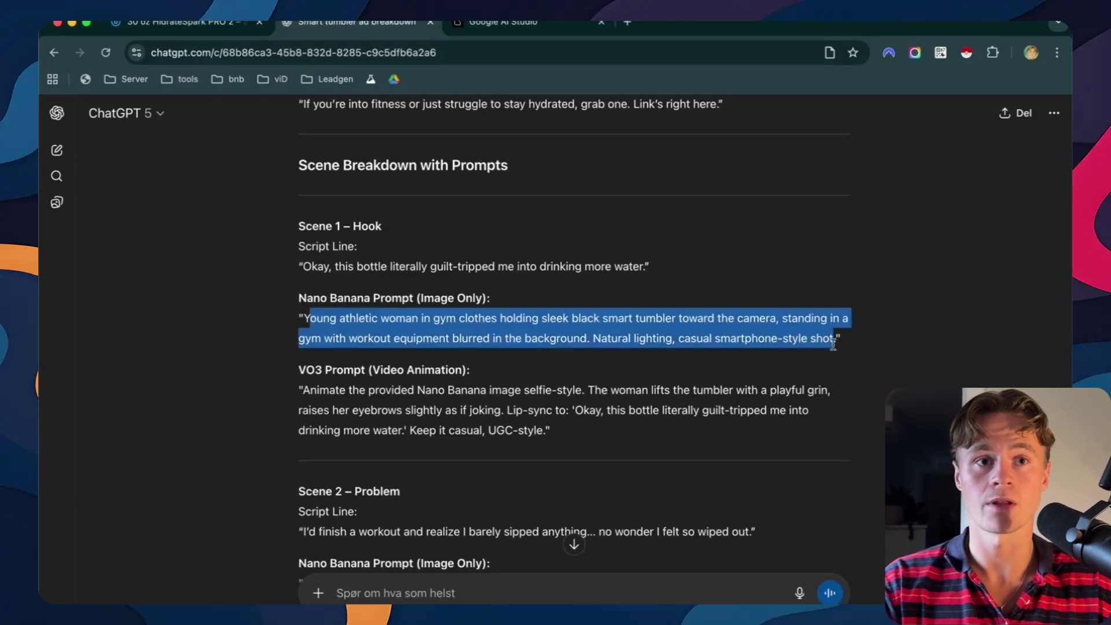
{"action": "key", "text": "super+c"}
- Replace the sample prompt with the Scene 1 prompt and view the generated gym image full size
{"action": "key", "text": "ctrl+Tab"}
{"action": "key", "text": "super+a"}
{"action": "key", "text": "BackSpace"}
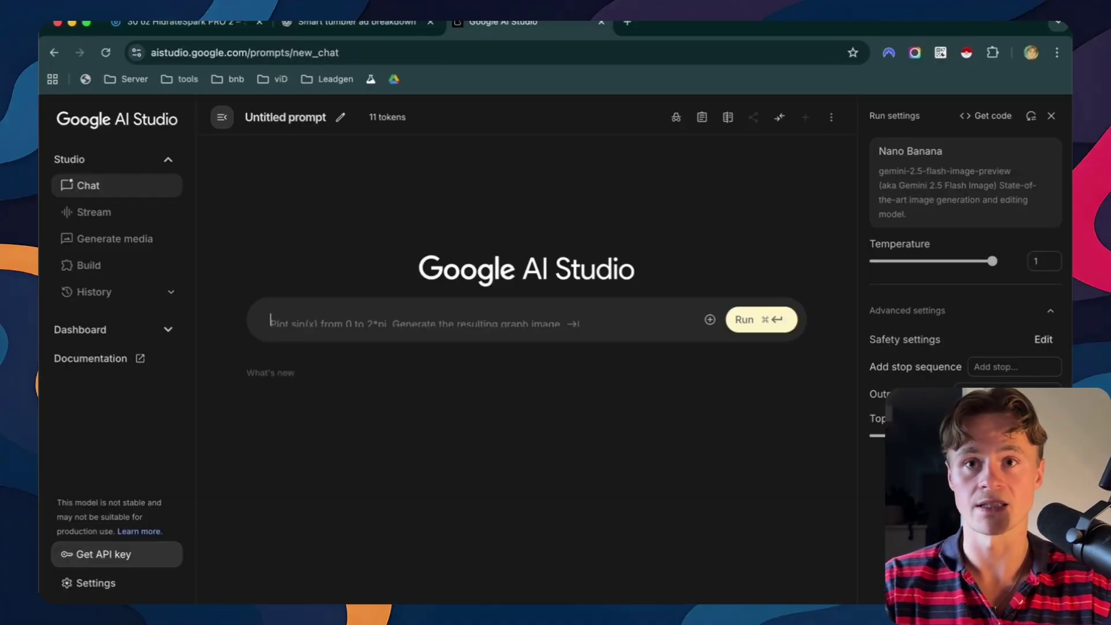
{"action": "key", "text": "super+v"}
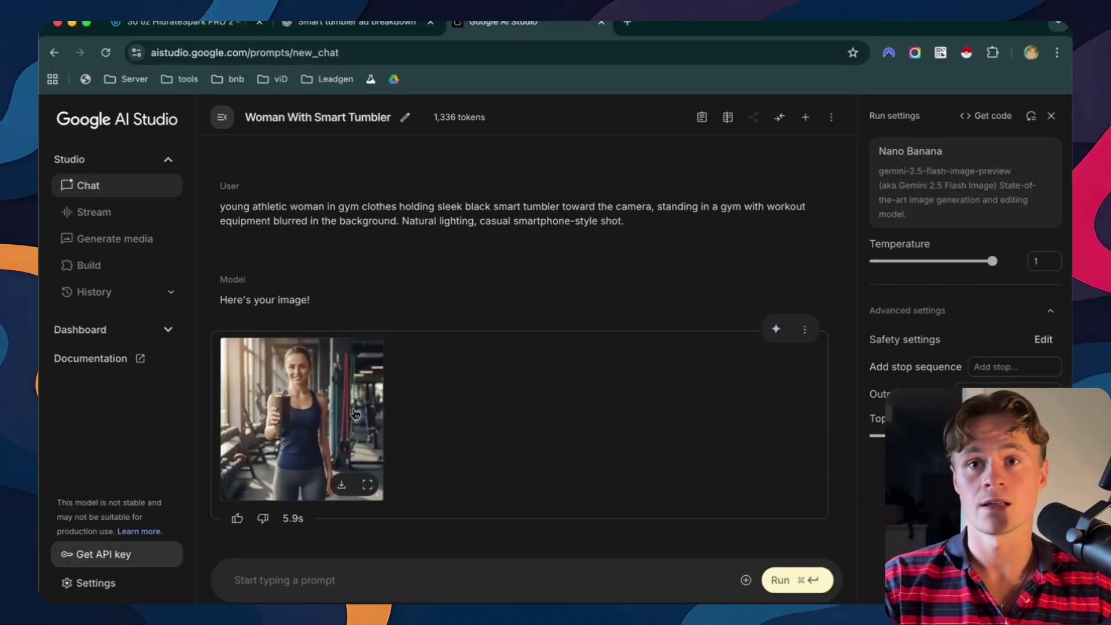
{"action": "left_click", "coordinate": [353, 412]}
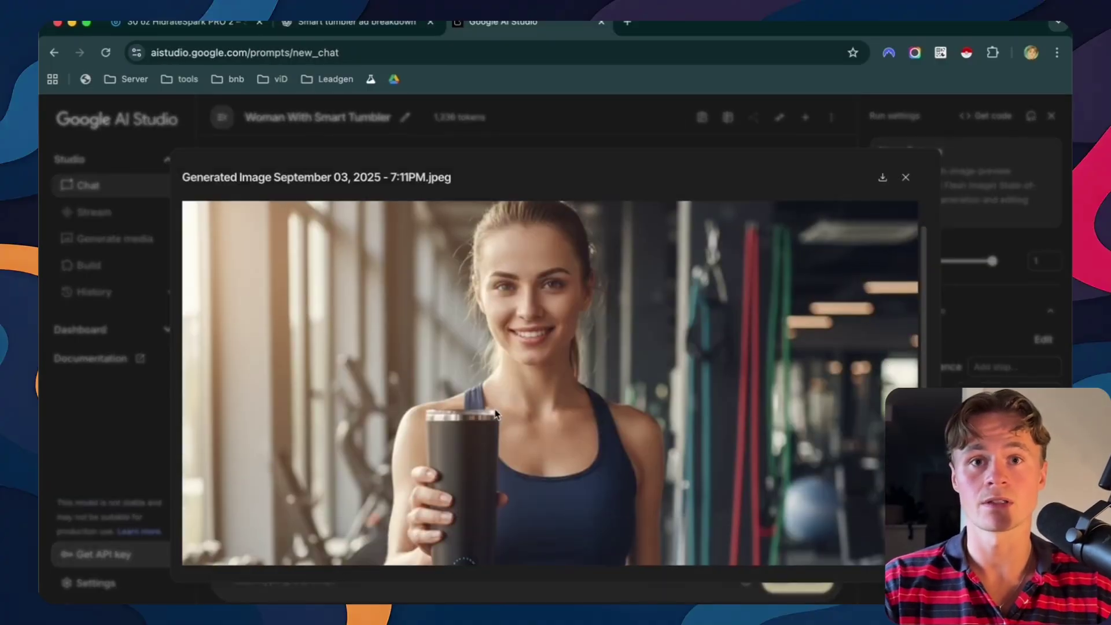
{"action": "scroll", "coordinate": [495, 413], "scroll_direction": "down", "scroll_amount": 3}
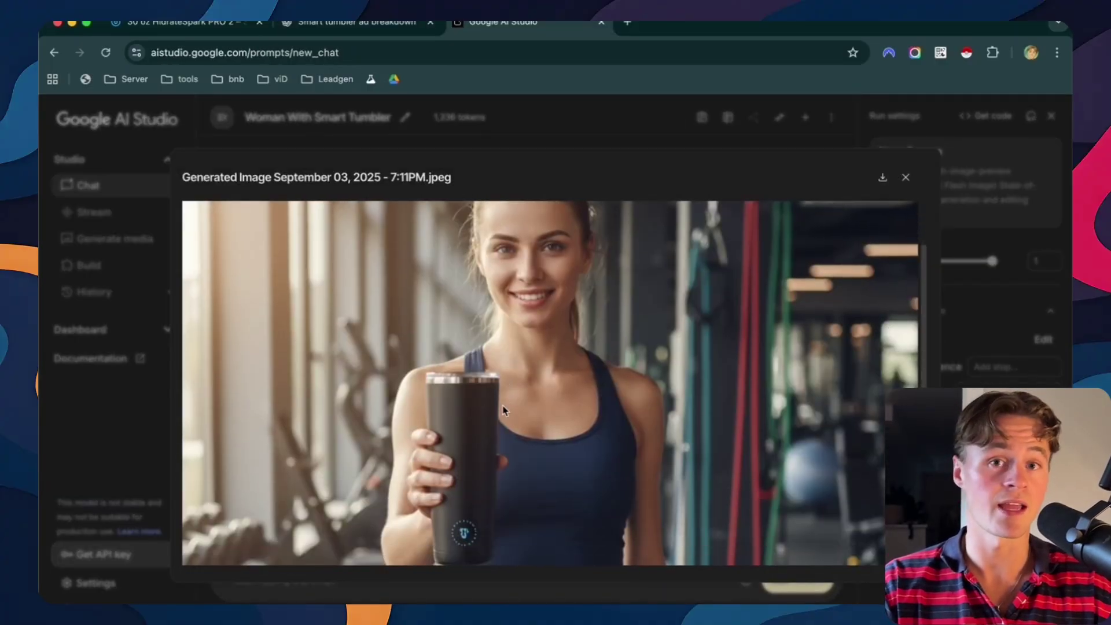
{"action": "scroll", "coordinate": [463, 363], "scroll_direction": "down", "scroll_amount": 2}
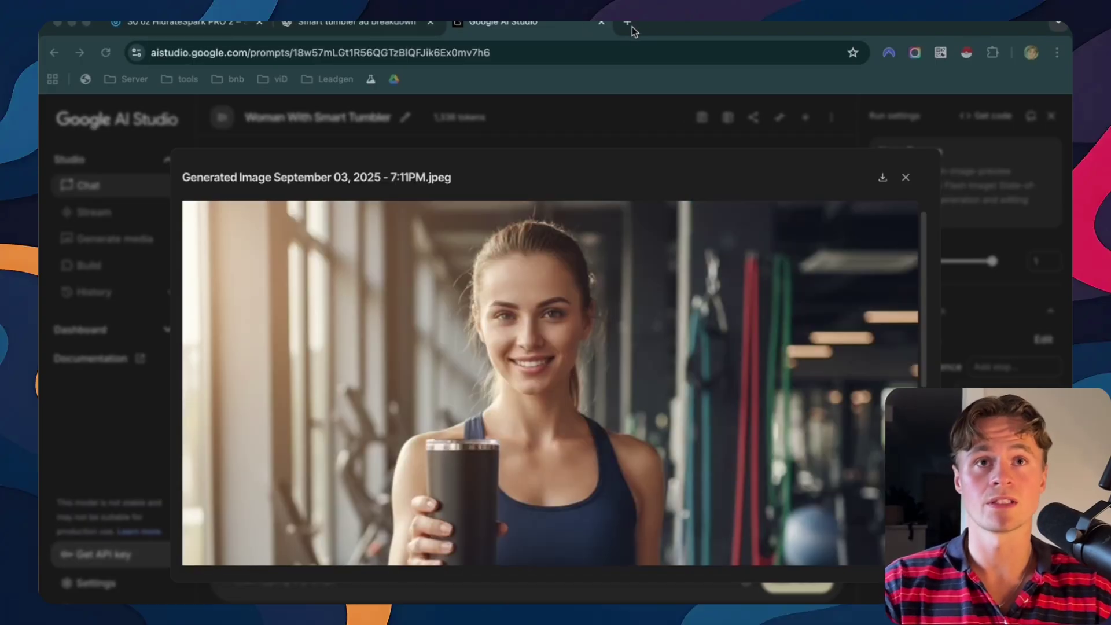
- Open HeyGen in a new tab and start a new portrait 9:16 video
{"action": "left_click", "coordinate": [628, 25]}
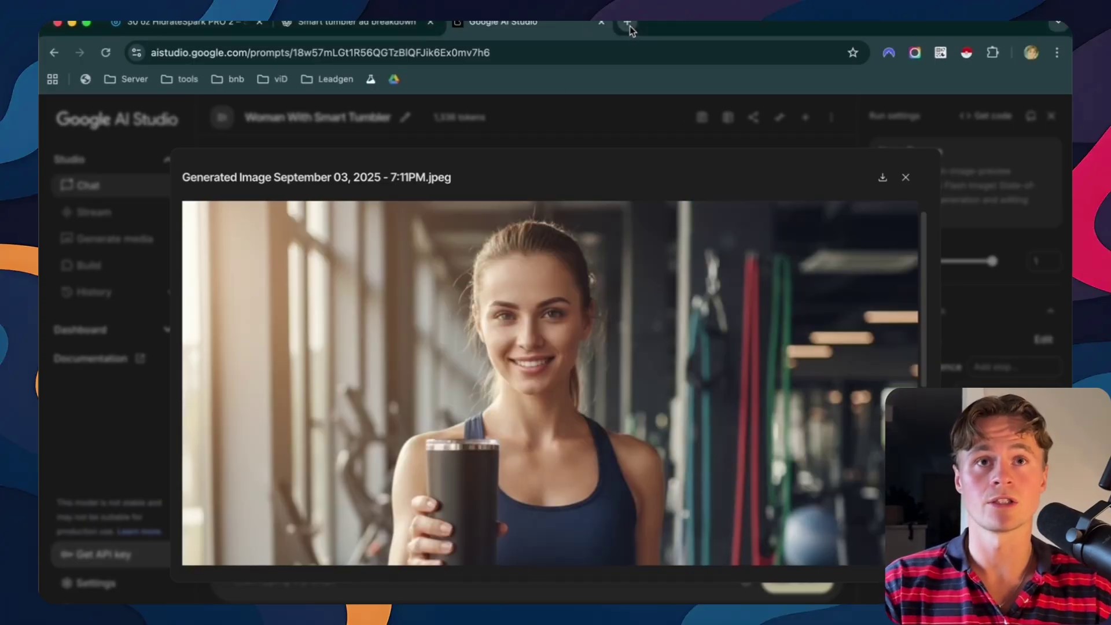
{"action": "type", "text": "heyg"}
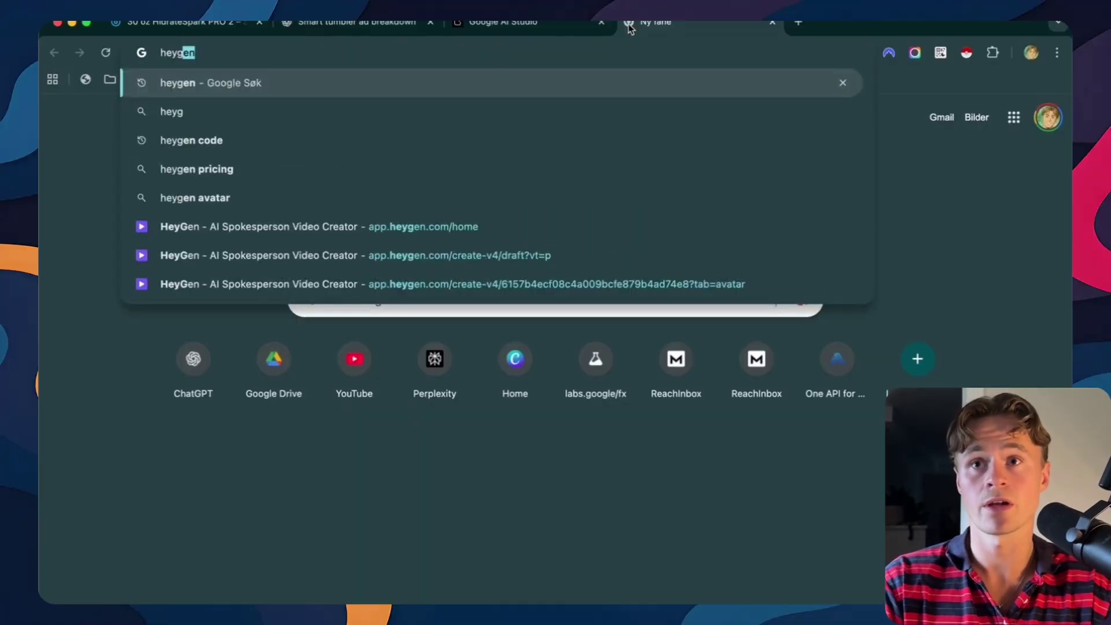
{"action": "key", "text": "Down"}
{"action": "key", "text": "Down"}
{"action": "key", "text": "Down"}
{"action": "key", "text": "Down"}
{"action": "key", "text": "Down"}
{"action": "key", "text": "Return"}
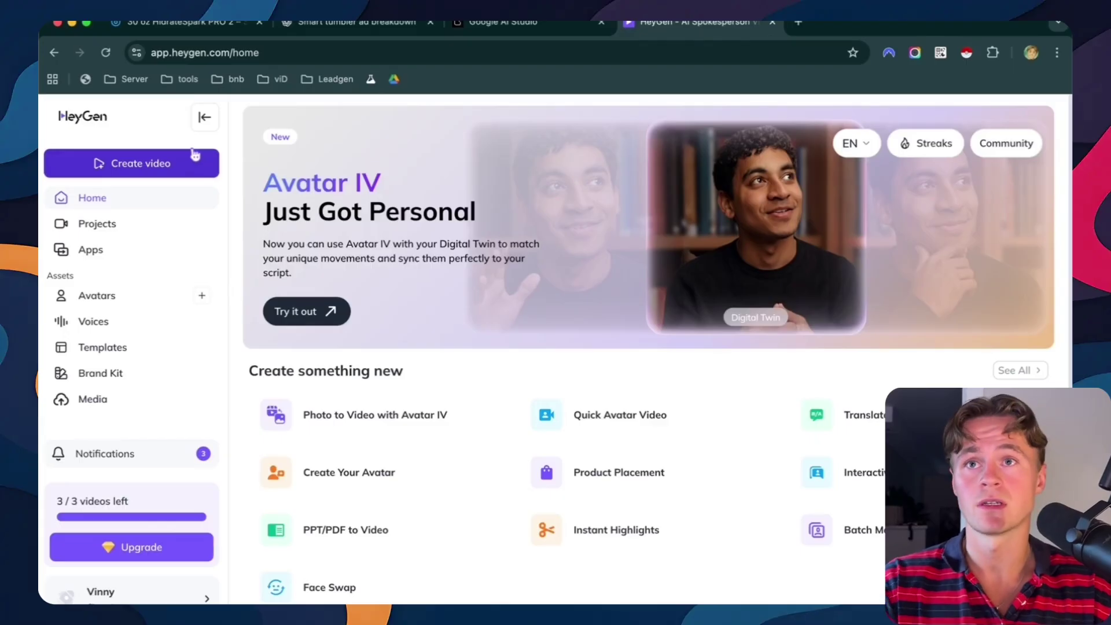
{"action": "left_click", "coordinate": [139, 165]}
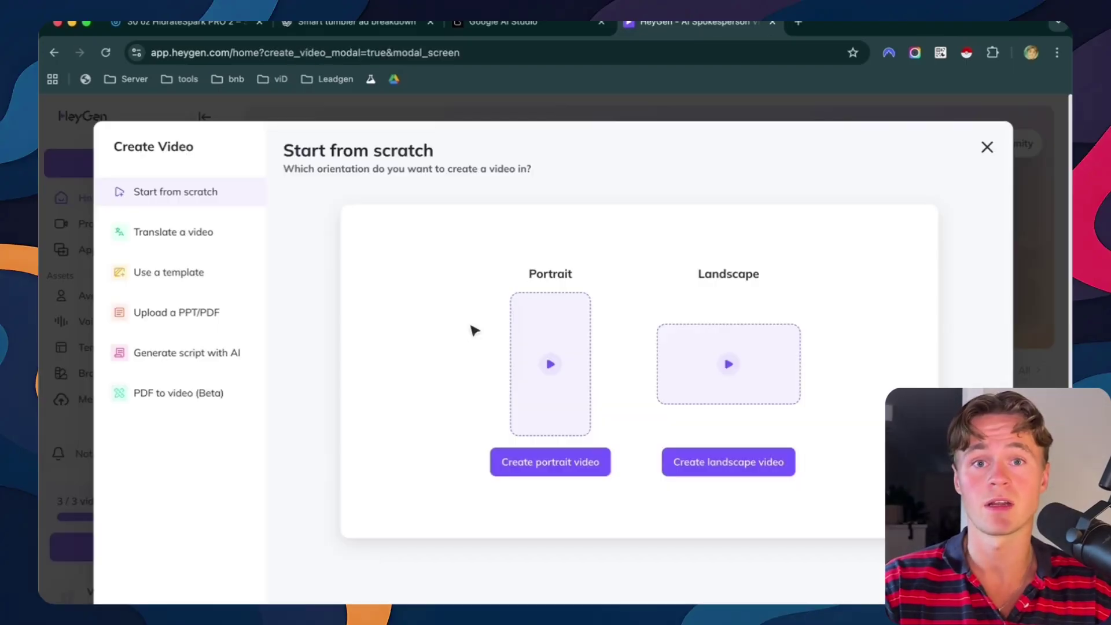
{"action": "left_click", "coordinate": [549, 372]}
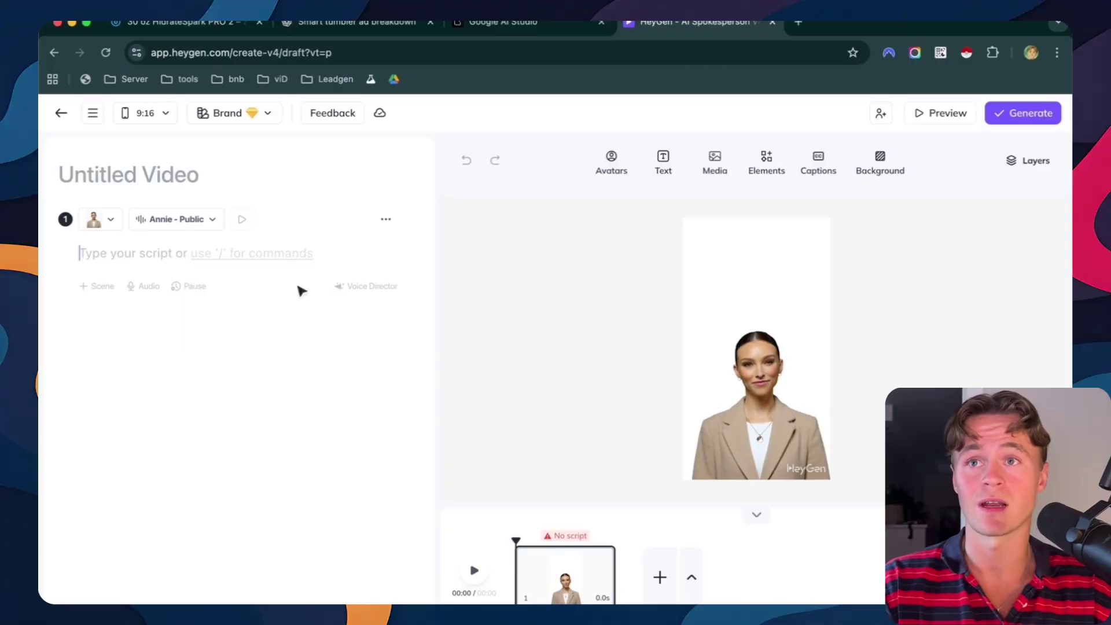
- Save the blonde avatar's picture from the UGC avatar library as original.webp
{"action": "left_click", "coordinate": [113, 225]}
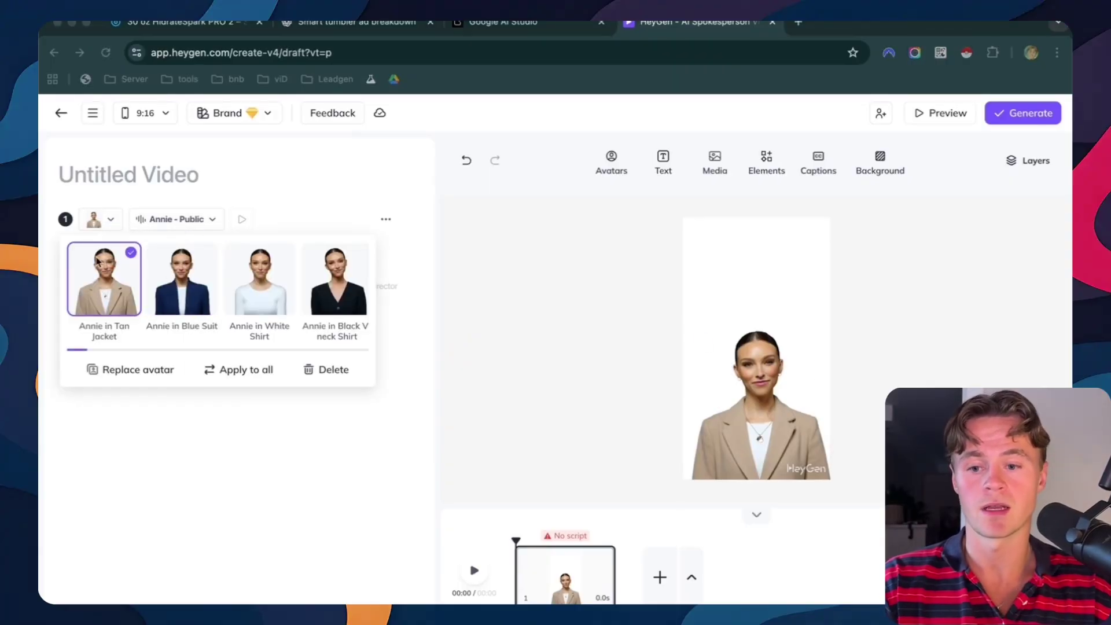
{"action": "left_click", "coordinate": [165, 373]}
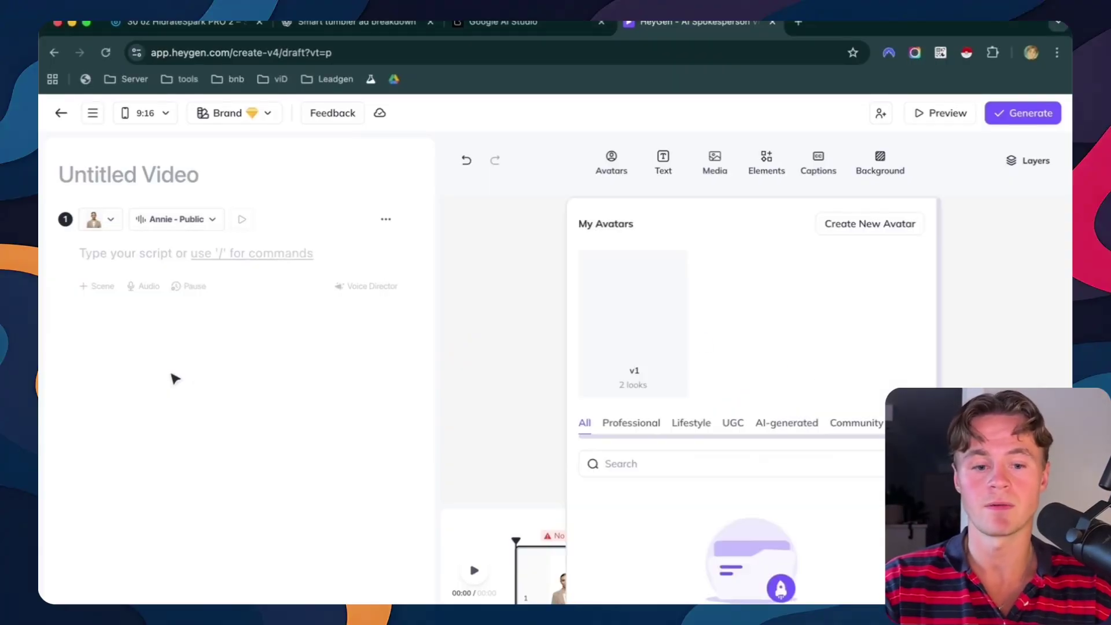
{"action": "left_click", "coordinate": [734, 425]}
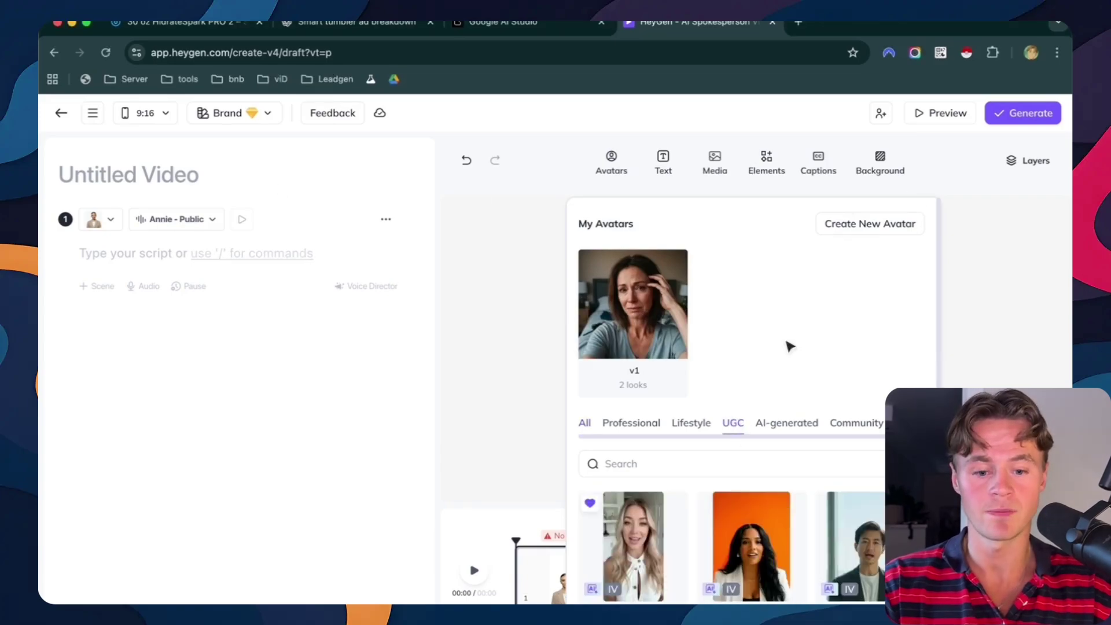
{"action": "scroll", "coordinate": [761, 513], "scroll_direction": "down", "scroll_amount": 1}
{"action": "scroll", "coordinate": [833, 480], "scroll_direction": "down", "scroll_amount": 3}
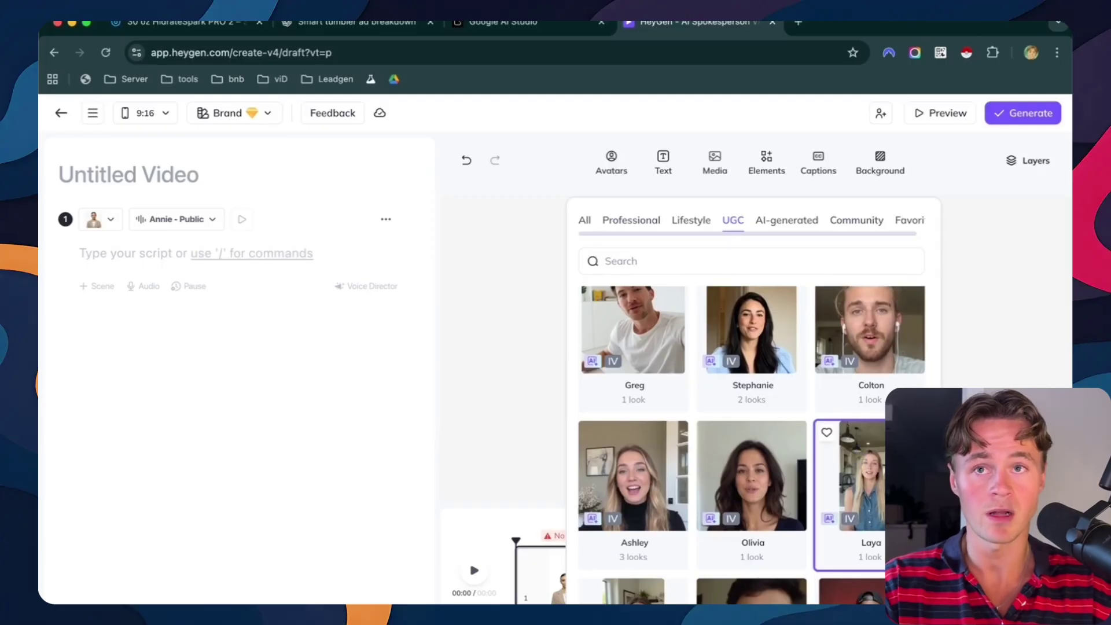
{"action": "scroll", "coordinate": [880, 484], "scroll_direction": "down", "scroll_amount": 1}
{"action": "right_click", "coordinate": [880, 474]}
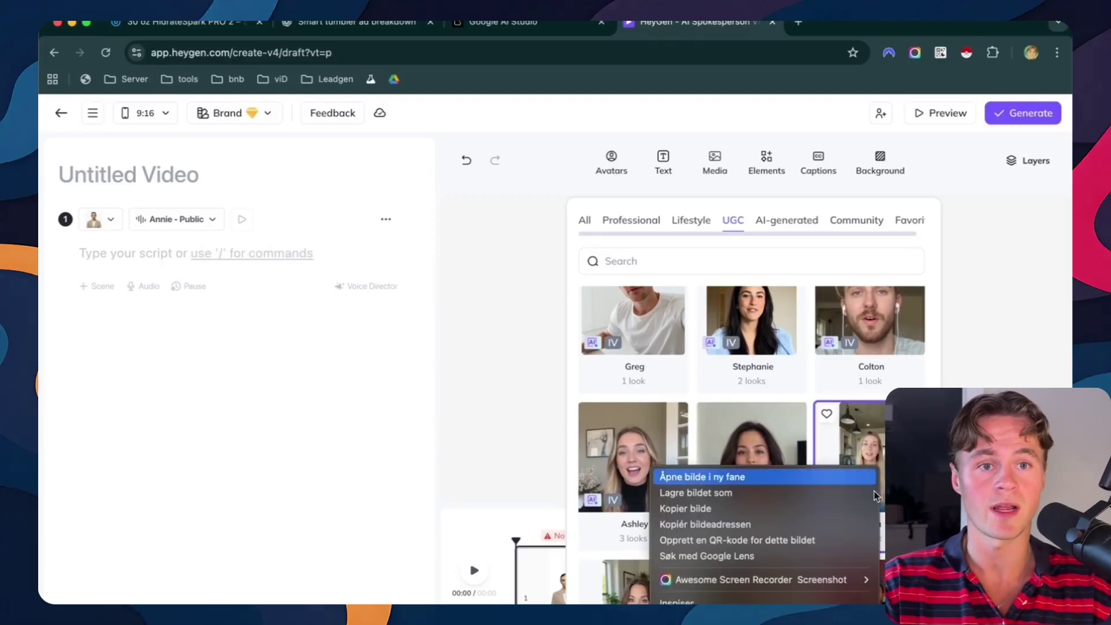
{"action": "left_click", "coordinate": [844, 493]}
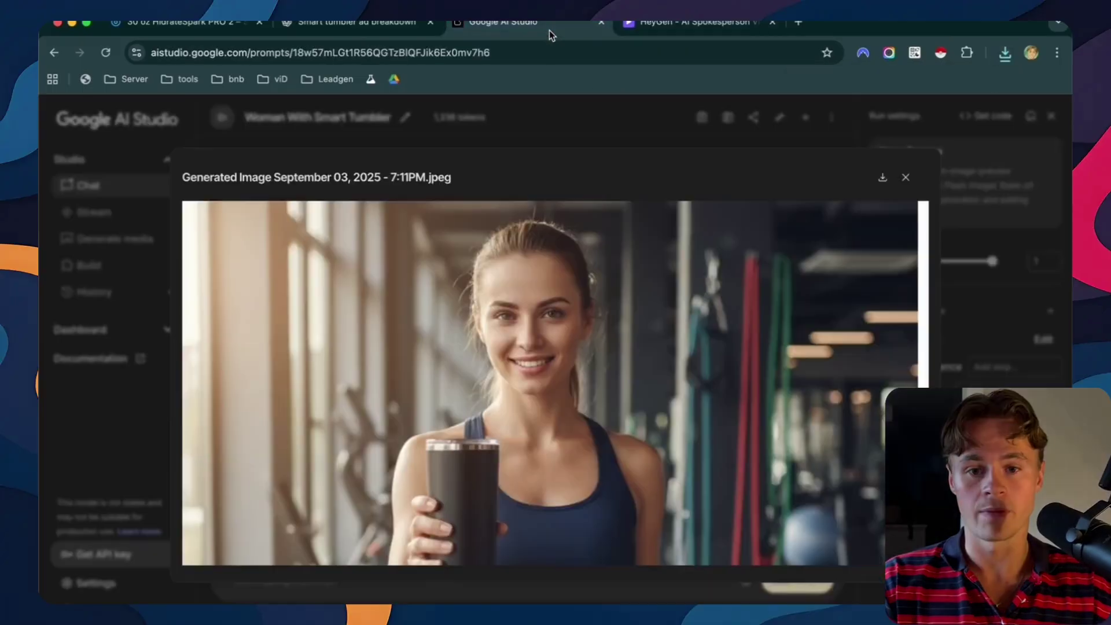
- Attach the saved avatar and request 'please change the hairstlye and her outfit. but keep the same quality'
{"action": "left_click", "coordinate": [550, 29]}
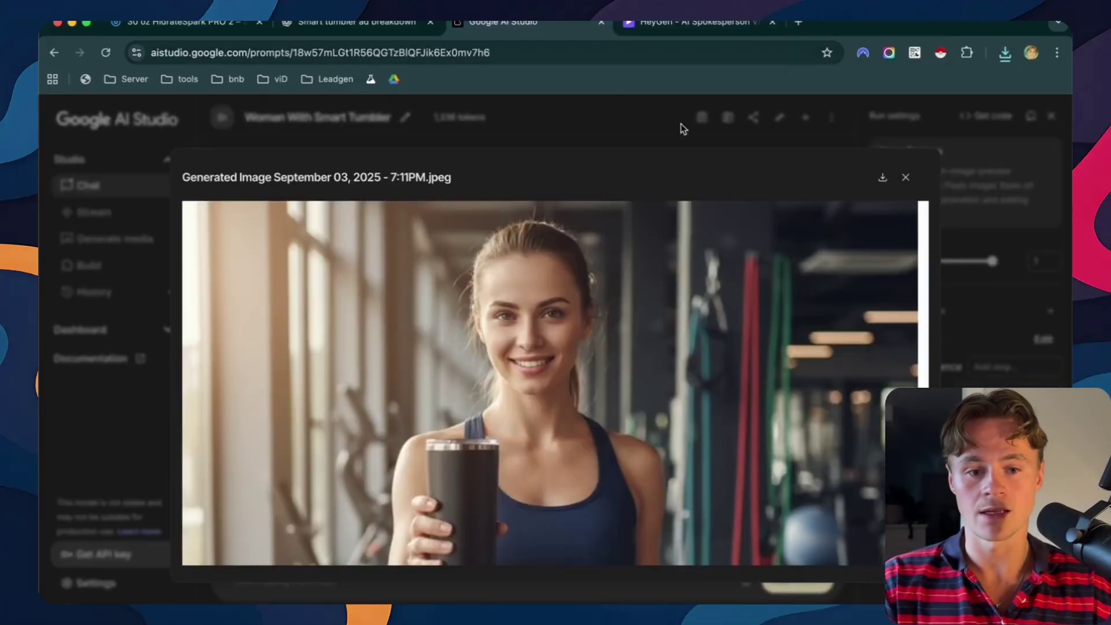
{"action": "left_click", "coordinate": [734, 136]}
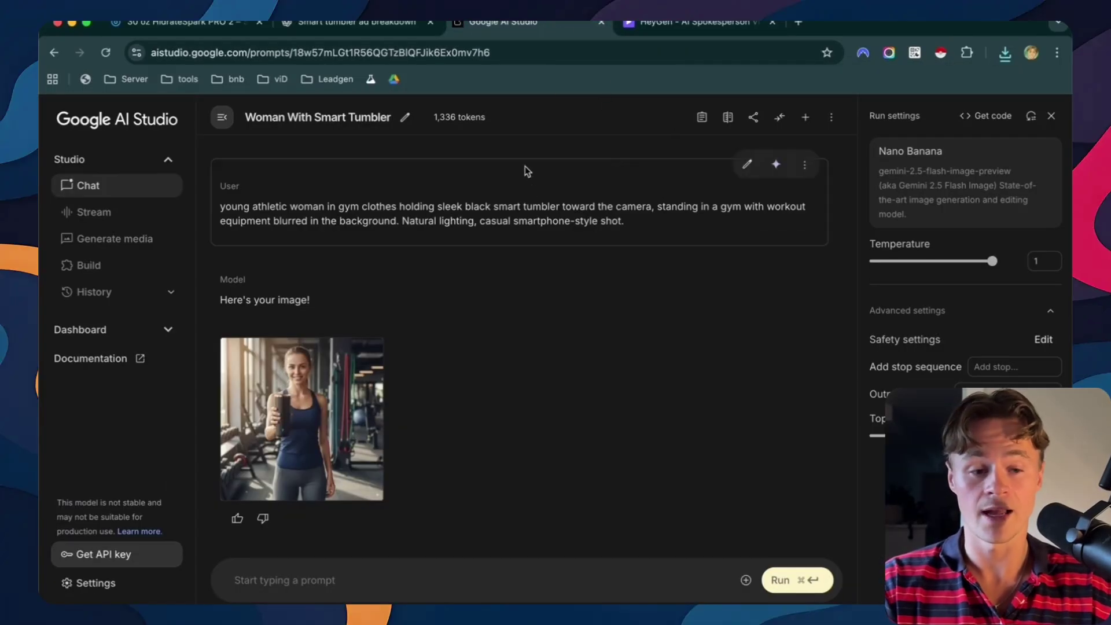
{"action": "left_click", "coordinate": [1005, 58]}
{"action": "left_click_drag", "start_coordinate": [888, 141], "coordinate": [469, 444]}
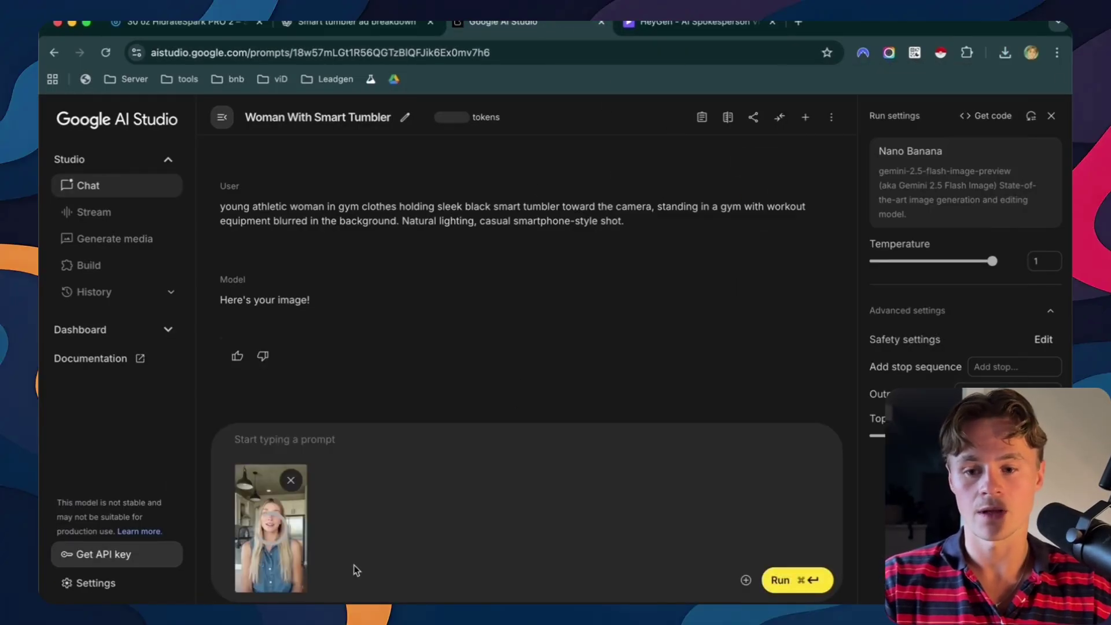
{"action": "left_click", "coordinate": [373, 439]}
{"action": "type", "text": "pl"}
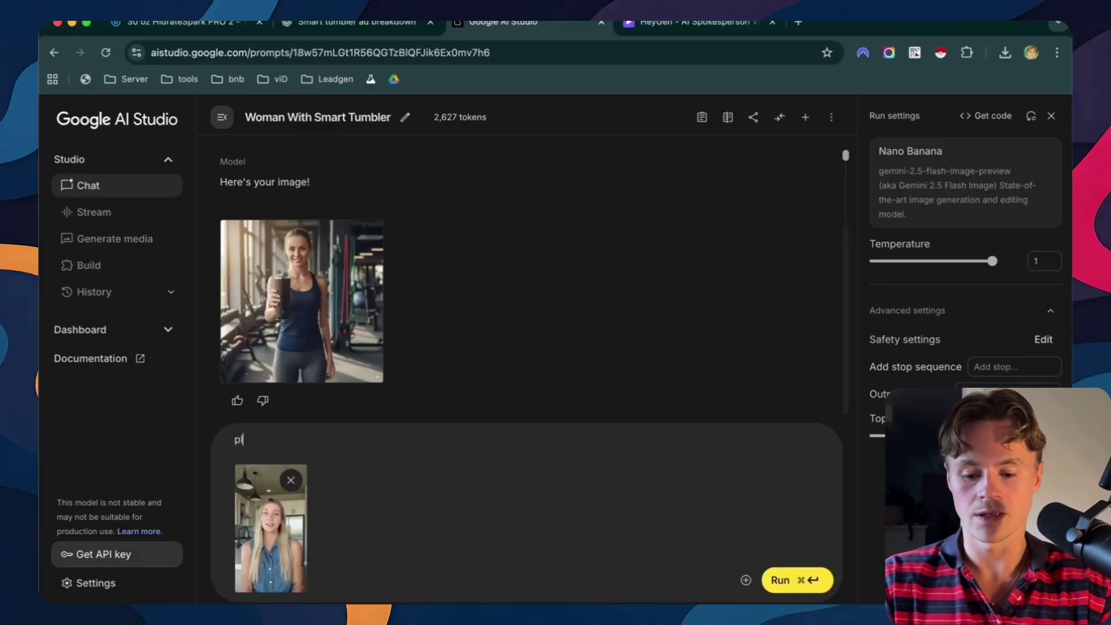
{"action": "type", "text": "ease change t"}
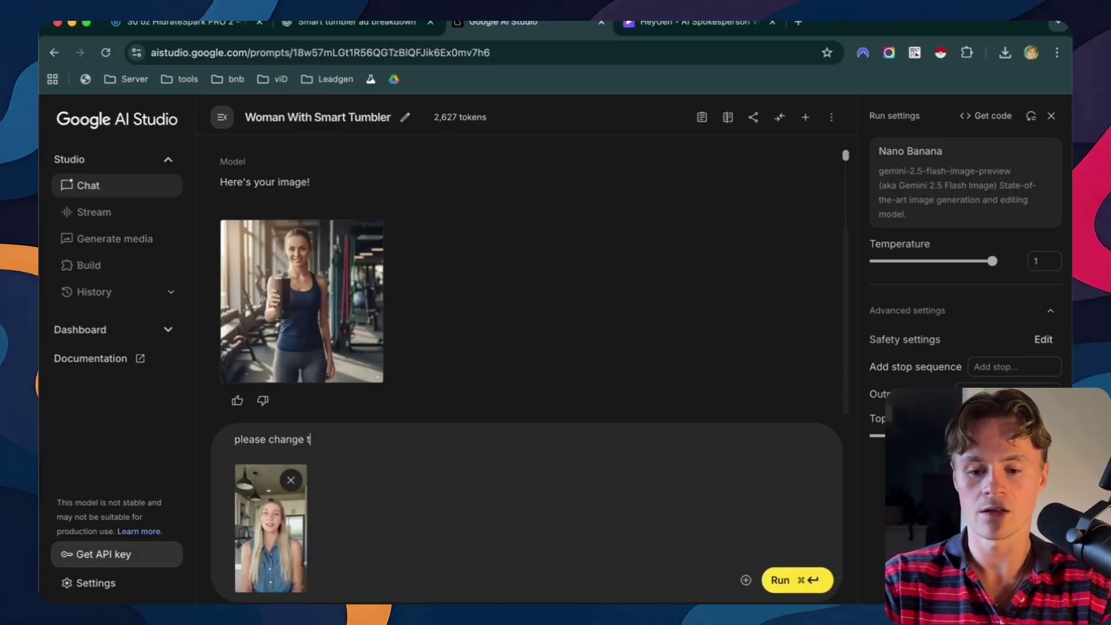
{"action": "type", "text": "he hairs"}
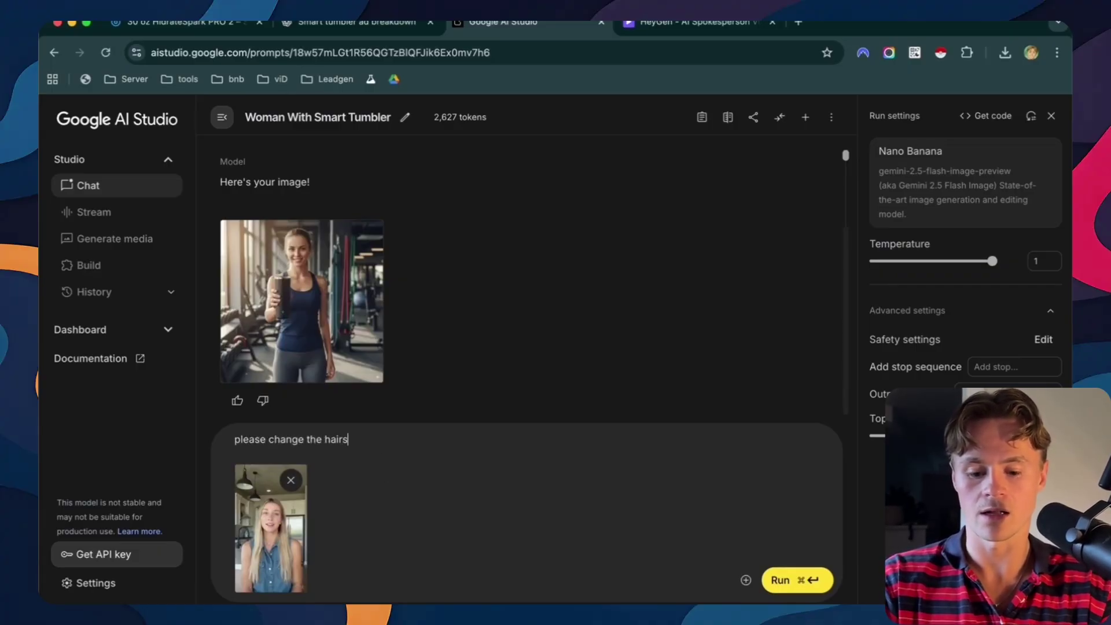
{"action": "type", "text": "tlye and her "}
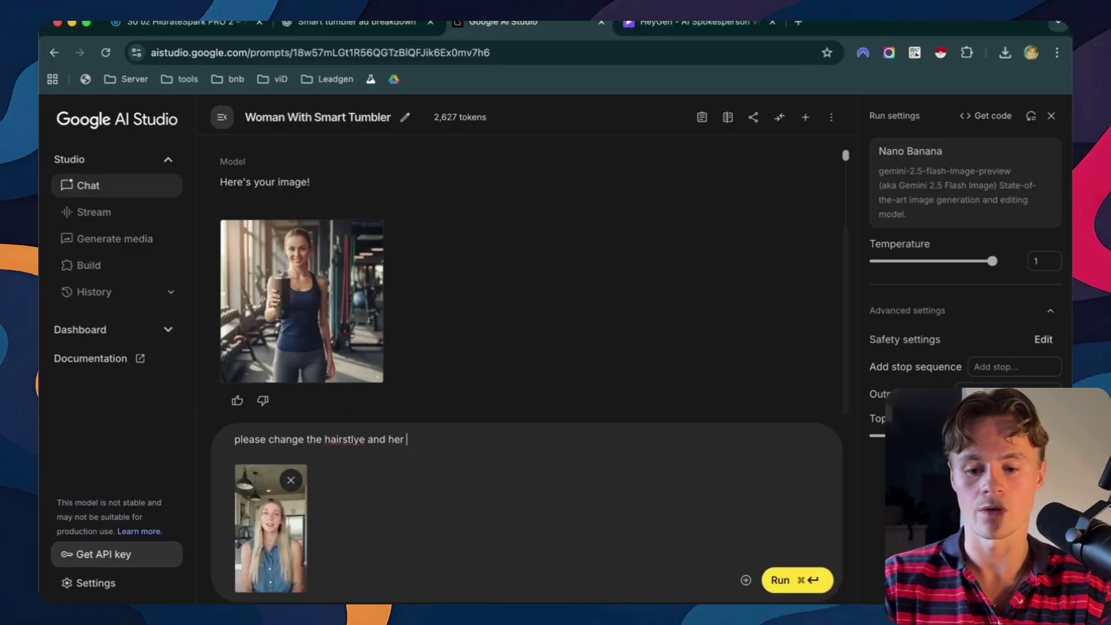
{"action": "type", "text": "outfit. b"}
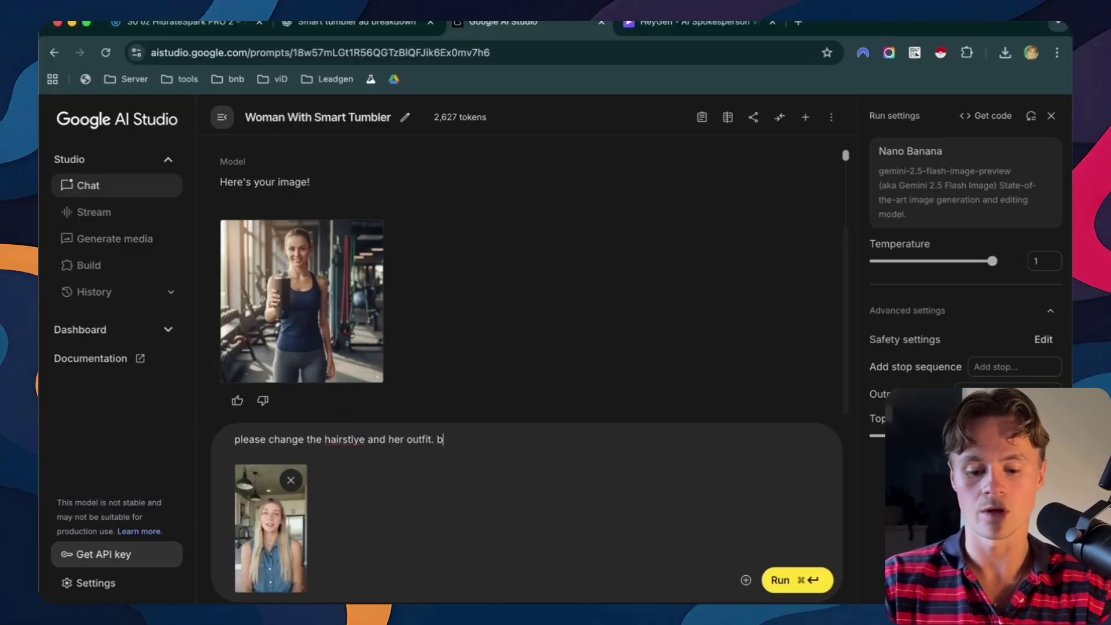
{"action": "type", "text": "ut keep the same quality"}
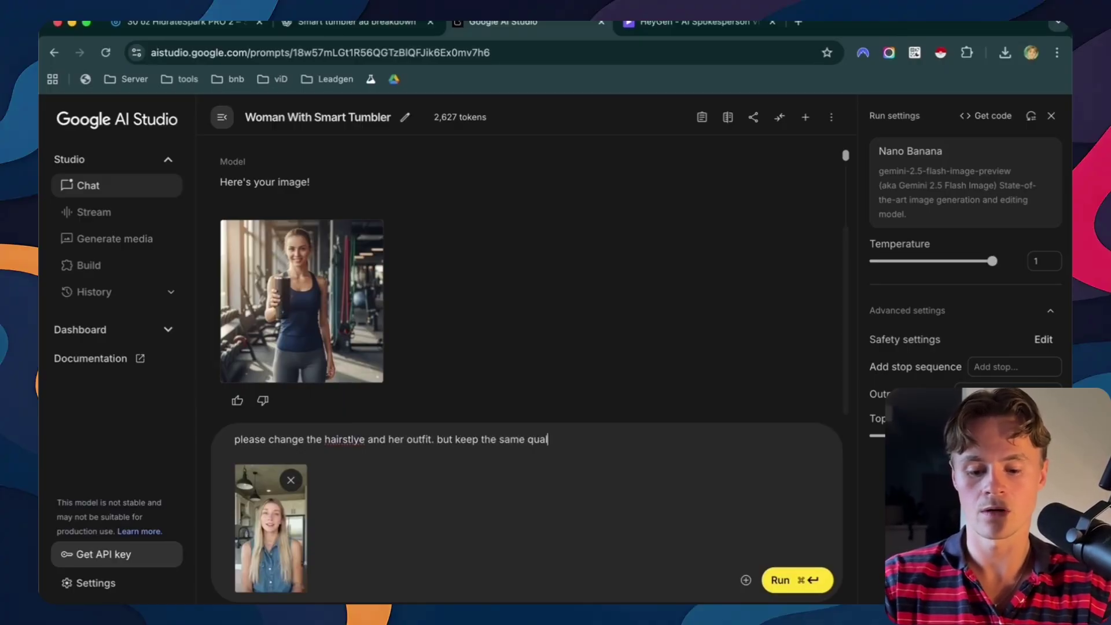
{"action": "left_click", "coordinate": [771, 578]}
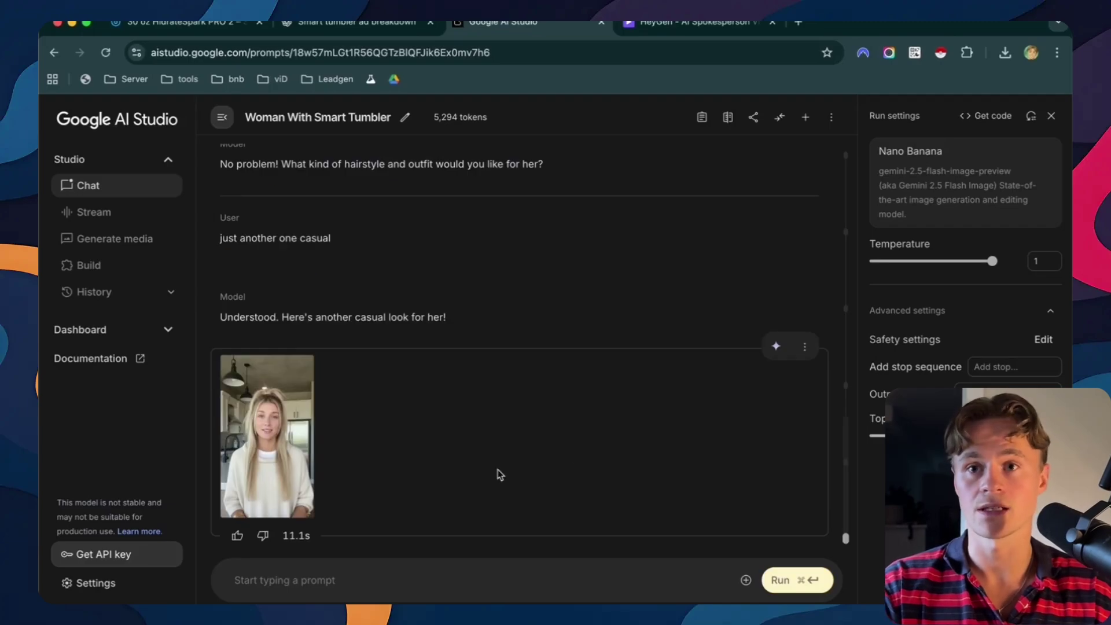
- Download the resulting cream-sweater kitchen image and attach it to the prompt
{"action": "scroll", "coordinate": [415, 415], "scroll_direction": "up", "scroll_amount": 3}
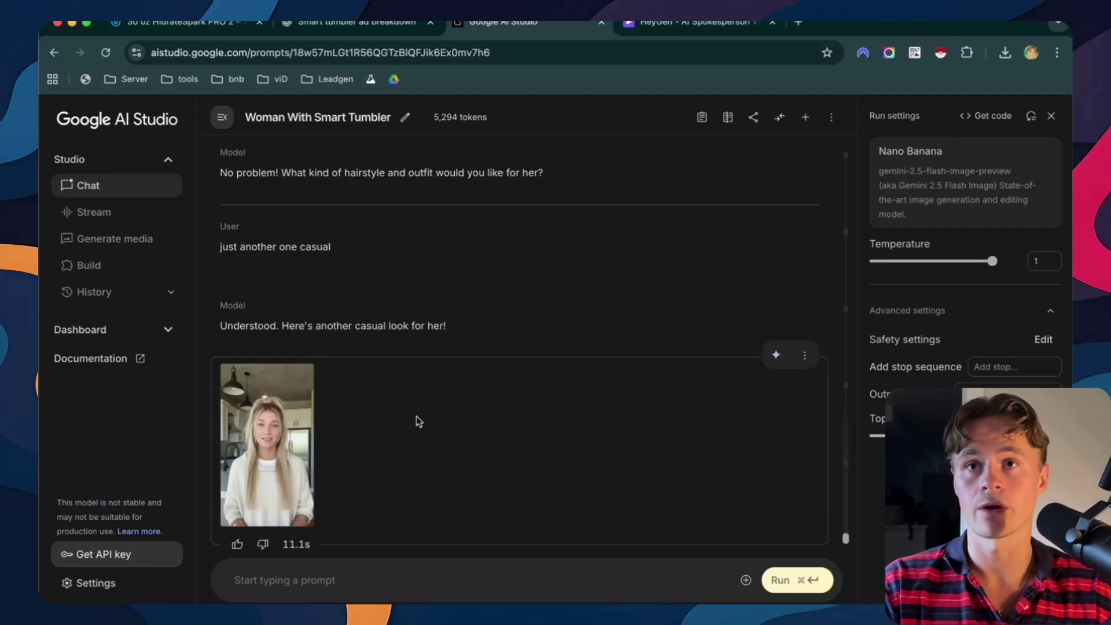
{"action": "scroll", "coordinate": [397, 460], "scroll_direction": "down", "scroll_amount": 3}
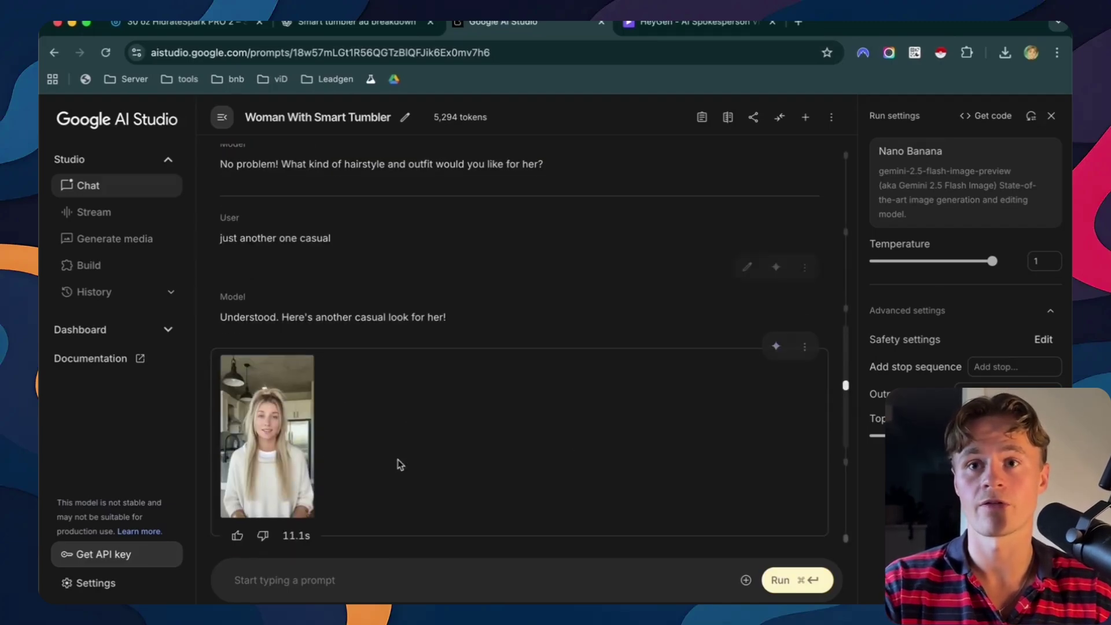
{"action": "left_click", "coordinate": [269, 439]}
{"action": "scroll", "coordinate": [463, 442], "scroll_direction": "down", "scroll_amount": 3}
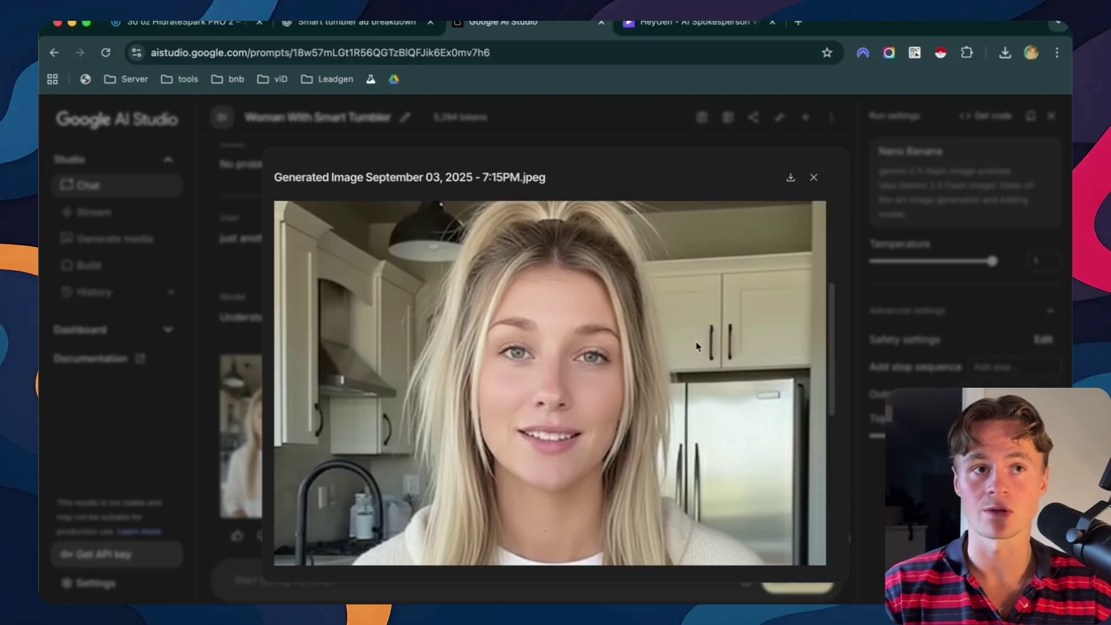
{"action": "scroll", "coordinate": [696, 347], "scroll_direction": "down", "scroll_amount": 5}
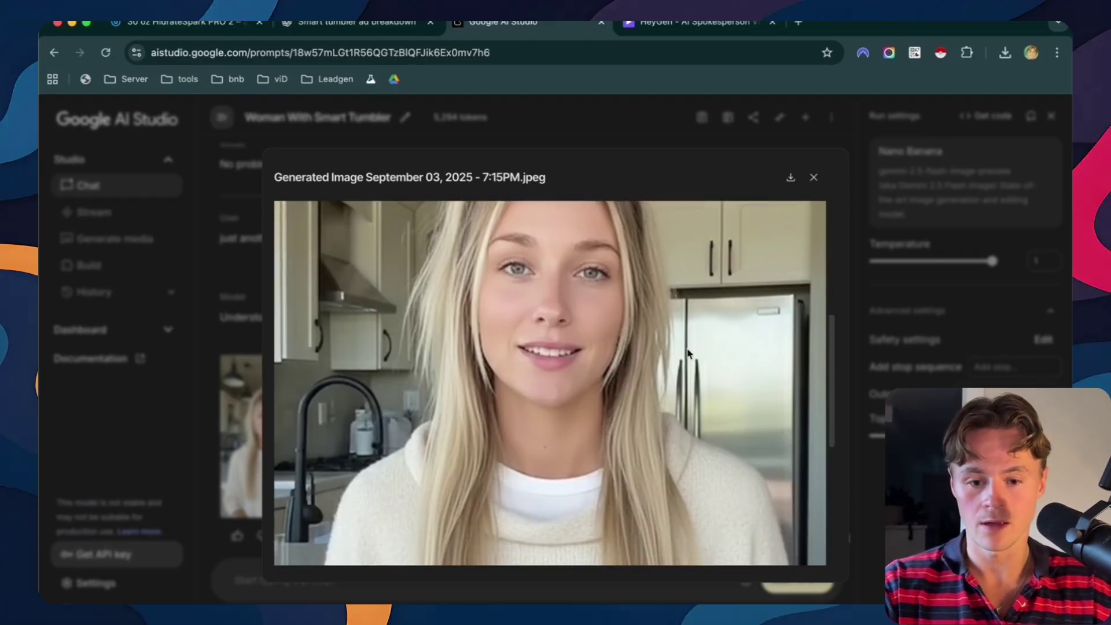
{"action": "scroll", "coordinate": [695, 416], "scroll_direction": "down", "scroll_amount": 3}
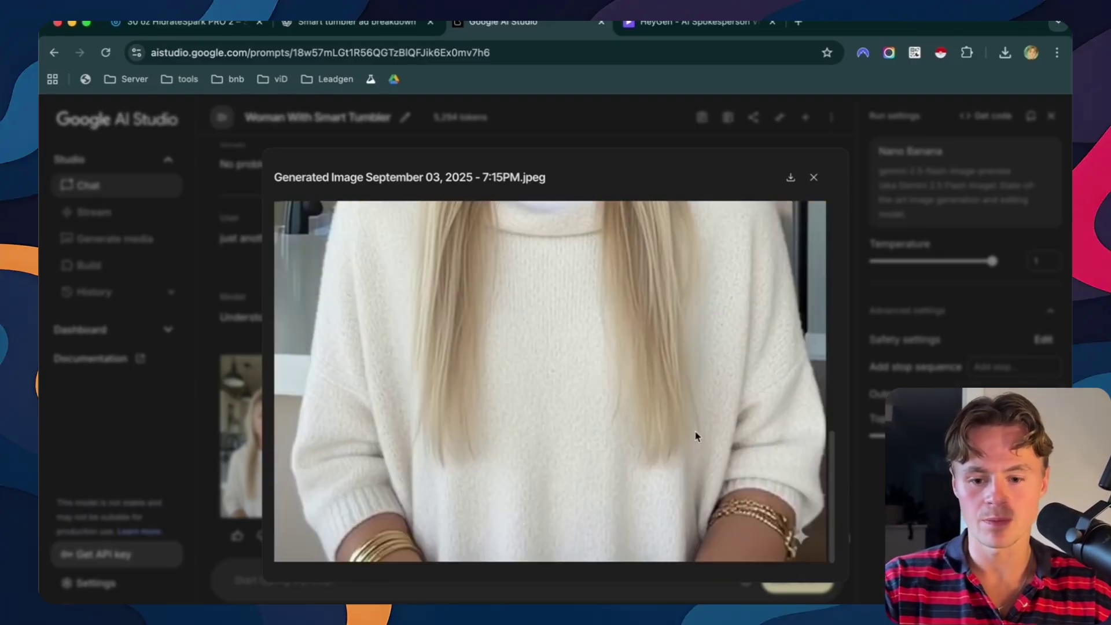
{"action": "scroll", "coordinate": [697, 428], "scroll_direction": "up", "scroll_amount": 10}
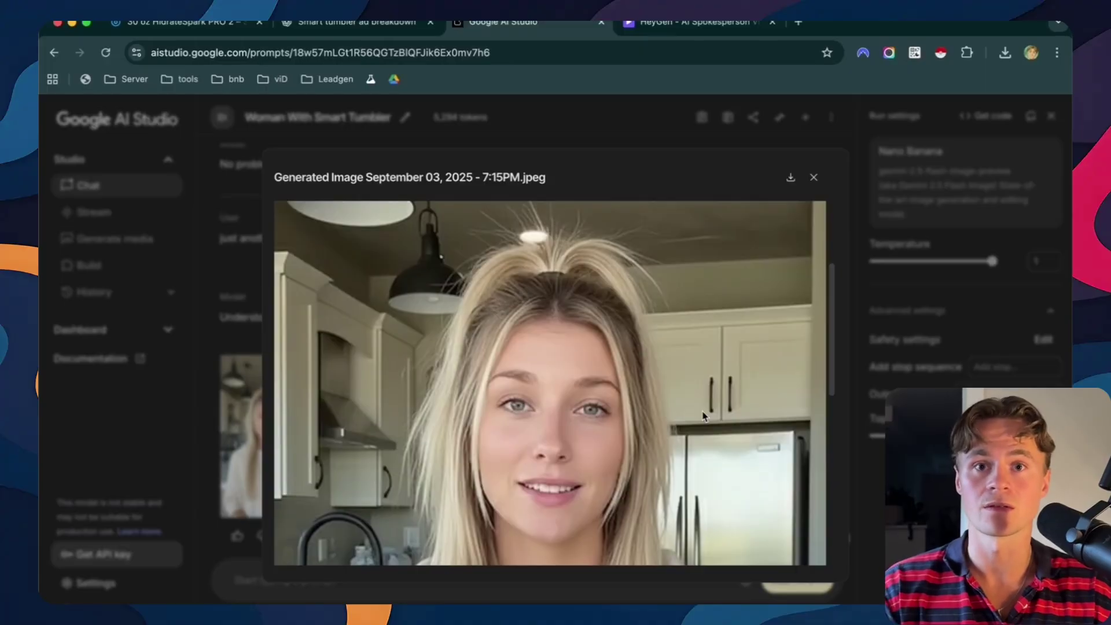
{"action": "scroll", "coordinate": [703, 416], "scroll_direction": "down", "scroll_amount": 1}
{"action": "scroll", "coordinate": [701, 417], "scroll_direction": "down", "scroll_amount": 5}
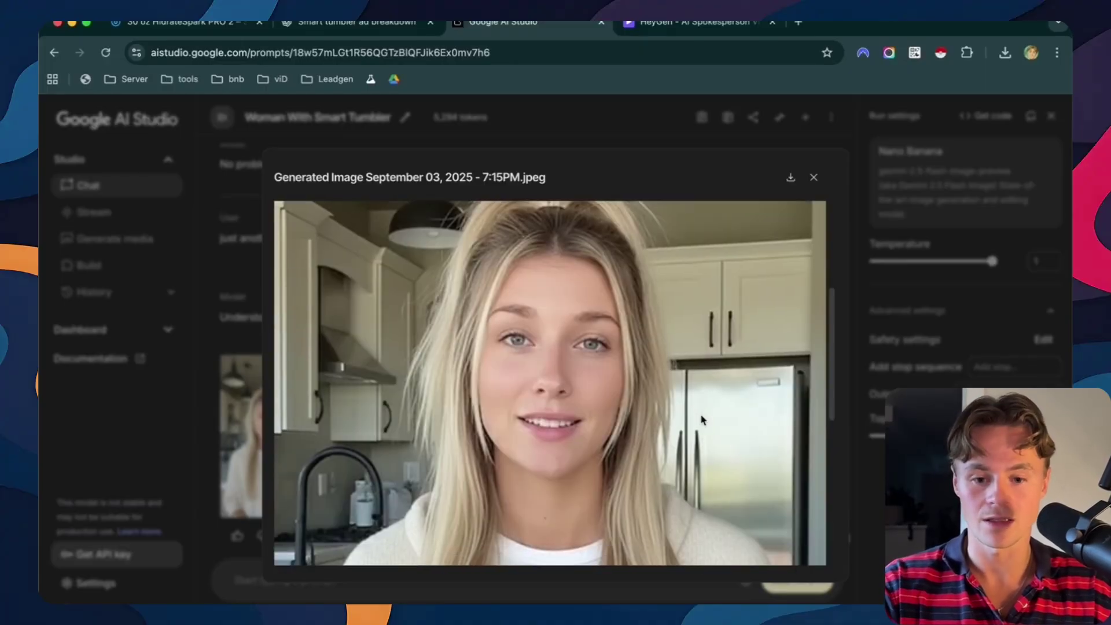
{"action": "left_click", "coordinate": [790, 177]}
{"action": "left_click_drag", "start_coordinate": [892, 124], "coordinate": [285, 582]}
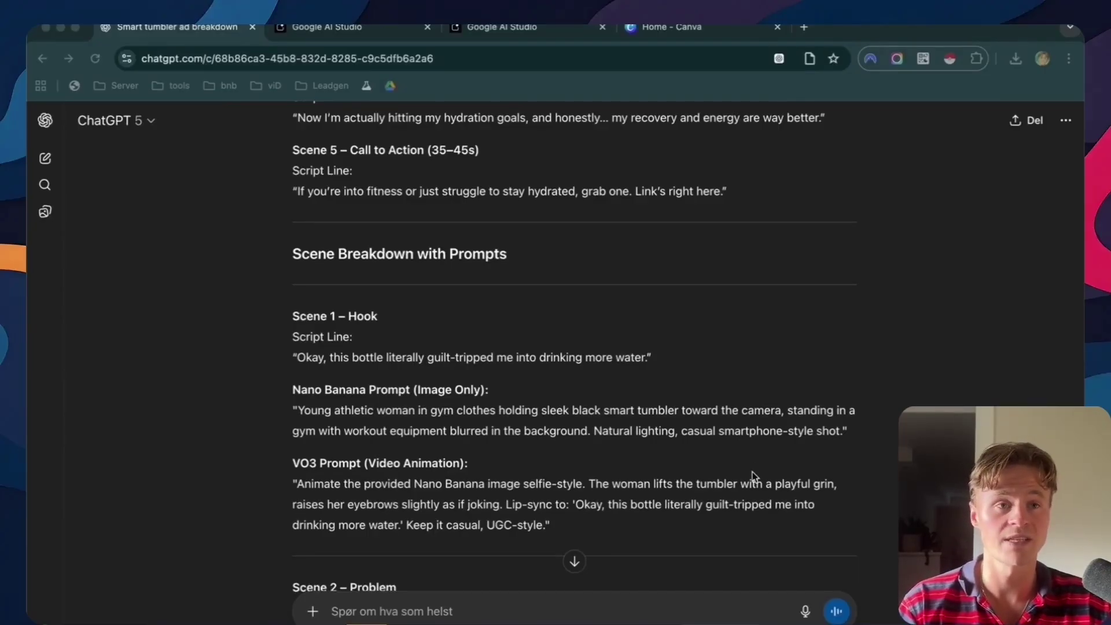
- Scroll to Scene 1 – Hook and select its full Nano Banana image prompt text
{"action": "left_click", "coordinate": [424, 322]}
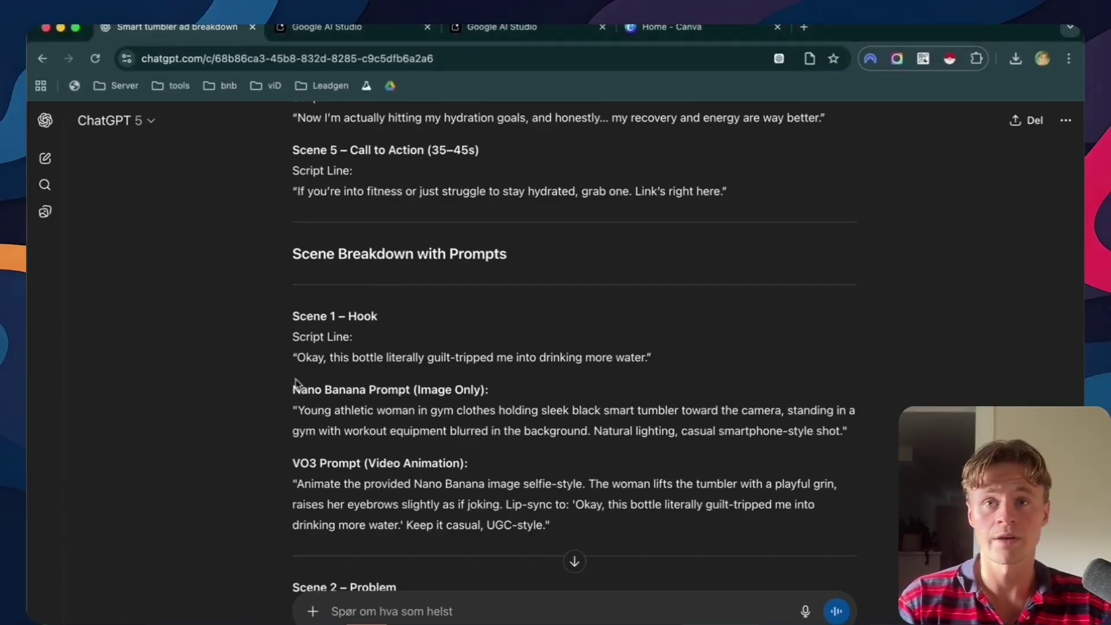
{"action": "scroll", "coordinate": [285, 370], "scroll_direction": "down", "scroll_amount": 1}
{"action": "left_click_drag", "start_coordinate": [295, 394], "coordinate": [434, 391]}
{"action": "left_click", "coordinate": [359, 394]}
{"action": "scroll", "coordinate": [480, 391], "scroll_direction": "down", "scroll_amount": 1}
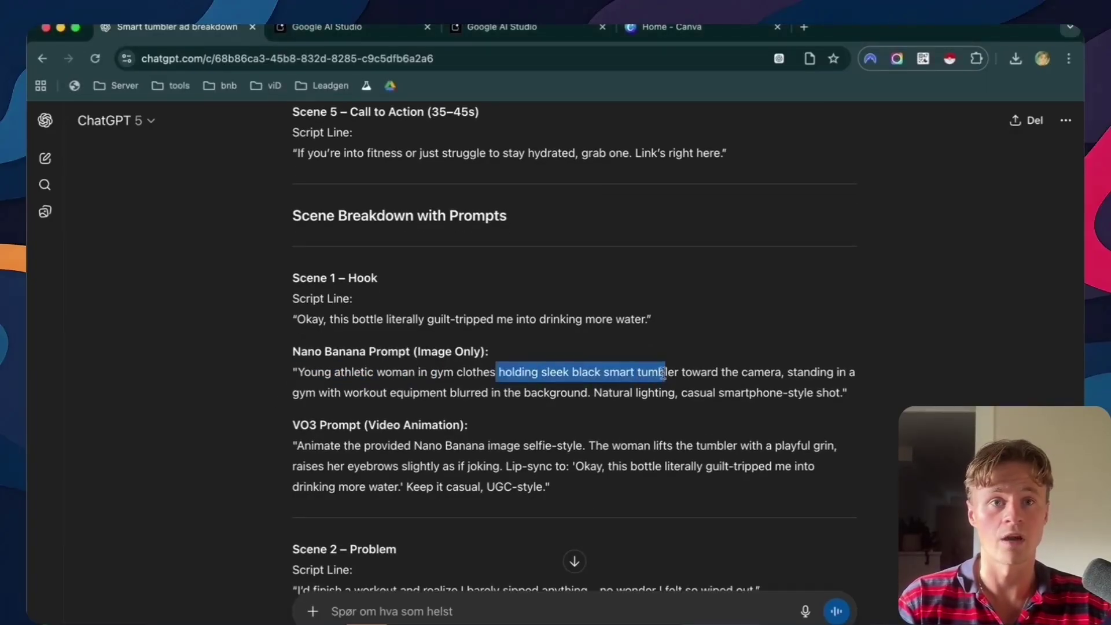
{"action": "left_click", "coordinate": [749, 370]}
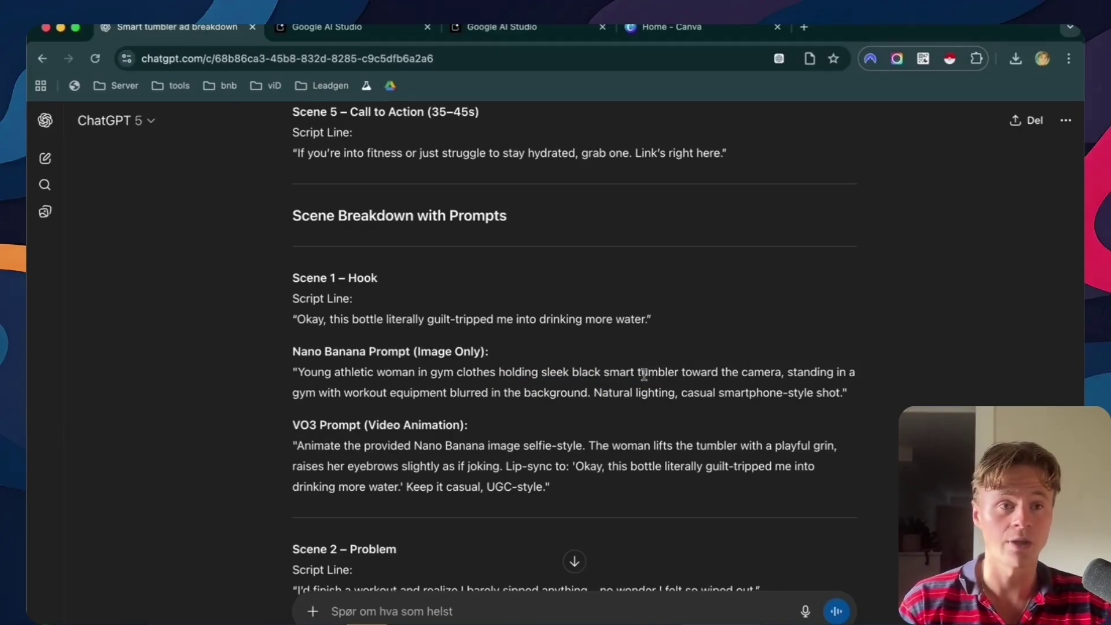
{"action": "left_click_drag", "start_coordinate": [298, 372], "coordinate": [874, 395]}
{"action": "key", "text": "super+c"}
- Attach the casual-look avatar image and the black tumbler product image in a fresh AI Studio chat
{"action": "left_click", "coordinate": [349, 29]}
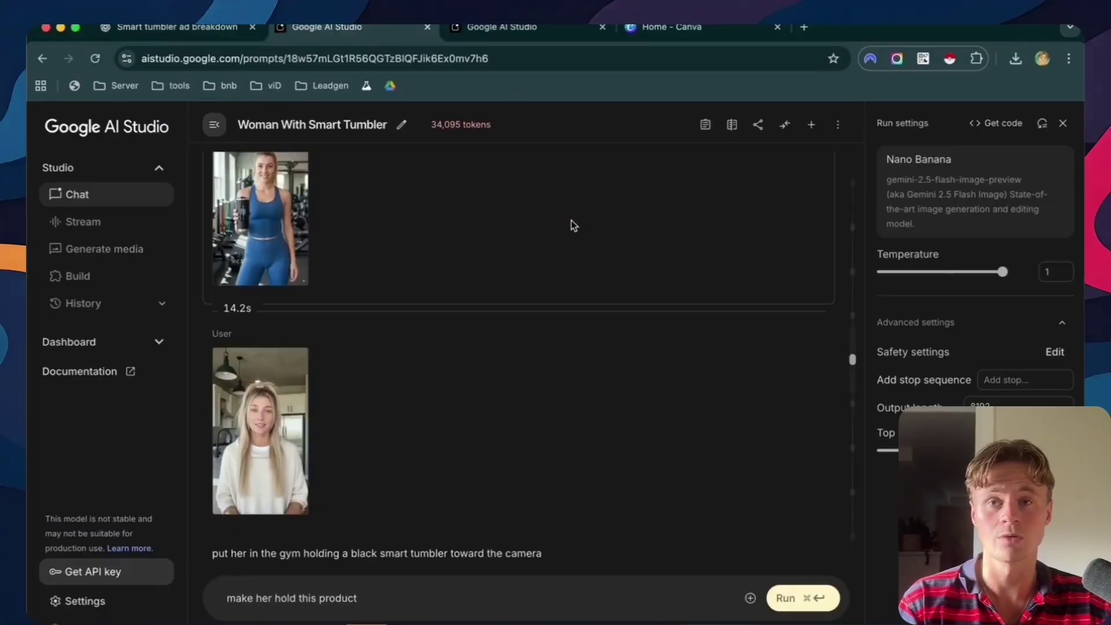
{"action": "left_click", "coordinate": [521, 27]}
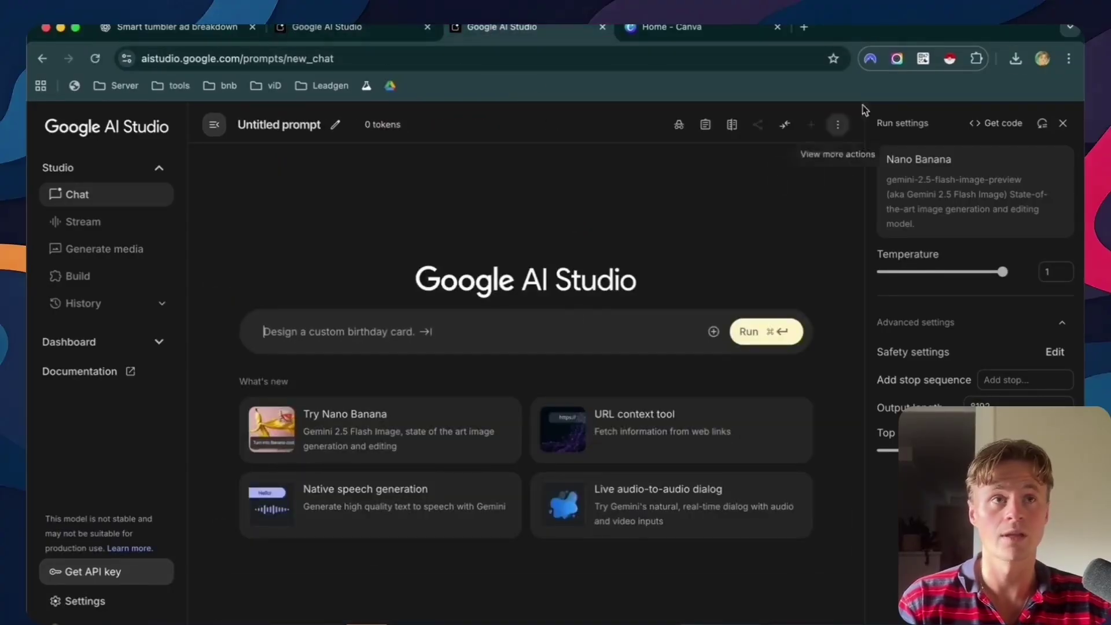
{"action": "left_click", "coordinate": [1015, 59]}
{"action": "left_click_drag", "start_coordinate": [844, 183], "coordinate": [394, 333]}
{"action": "left_click", "coordinate": [1016, 63]}
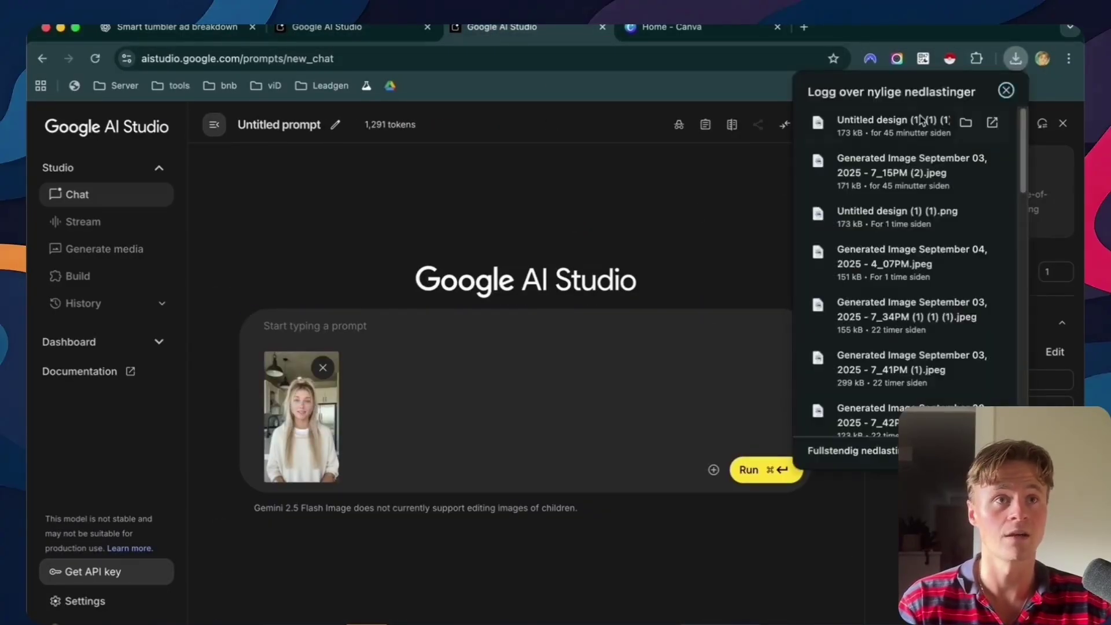
{"action": "left_click_drag", "start_coordinate": [856, 122], "coordinate": [447, 454]}
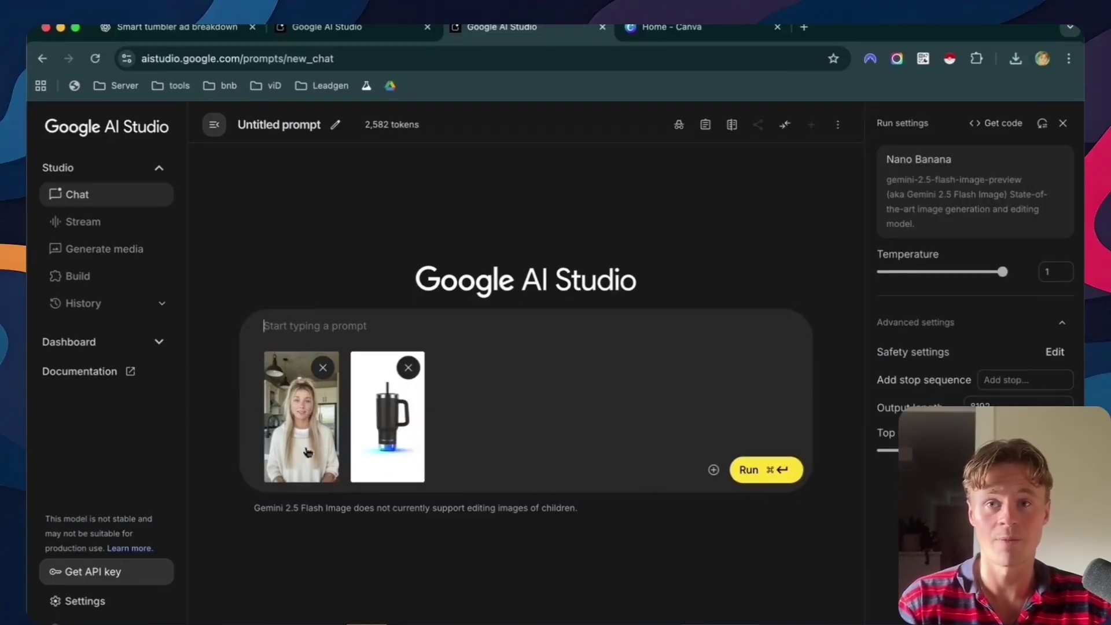
- Run the prompt 'make her hold this proiduct in a natrual way'
{"action": "left_click", "coordinate": [350, 444]}
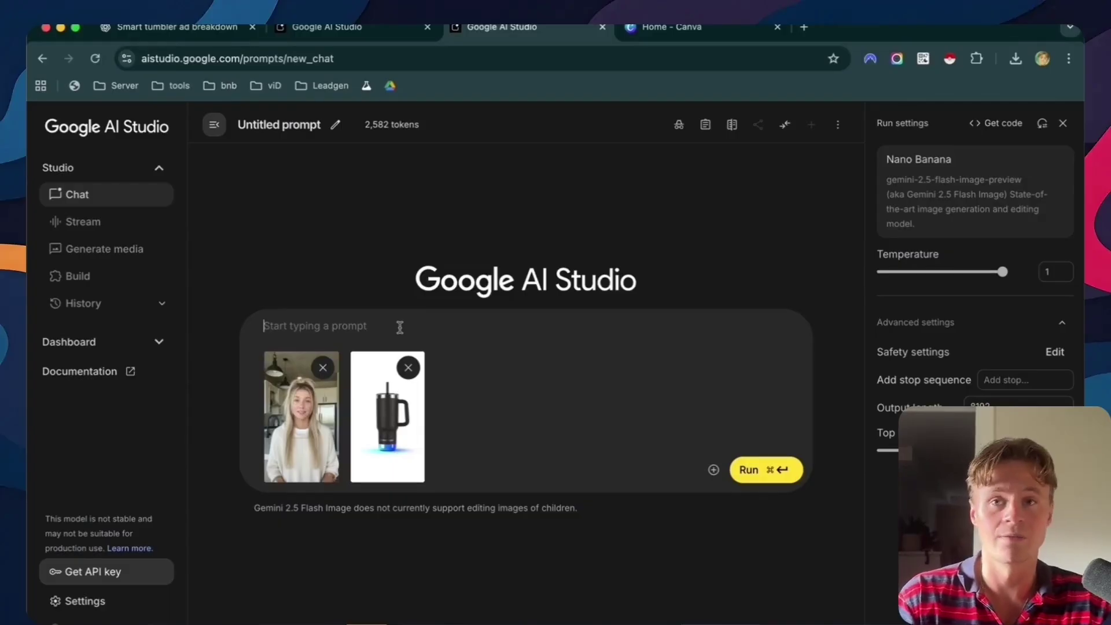
{"action": "type", "text": "make her"}
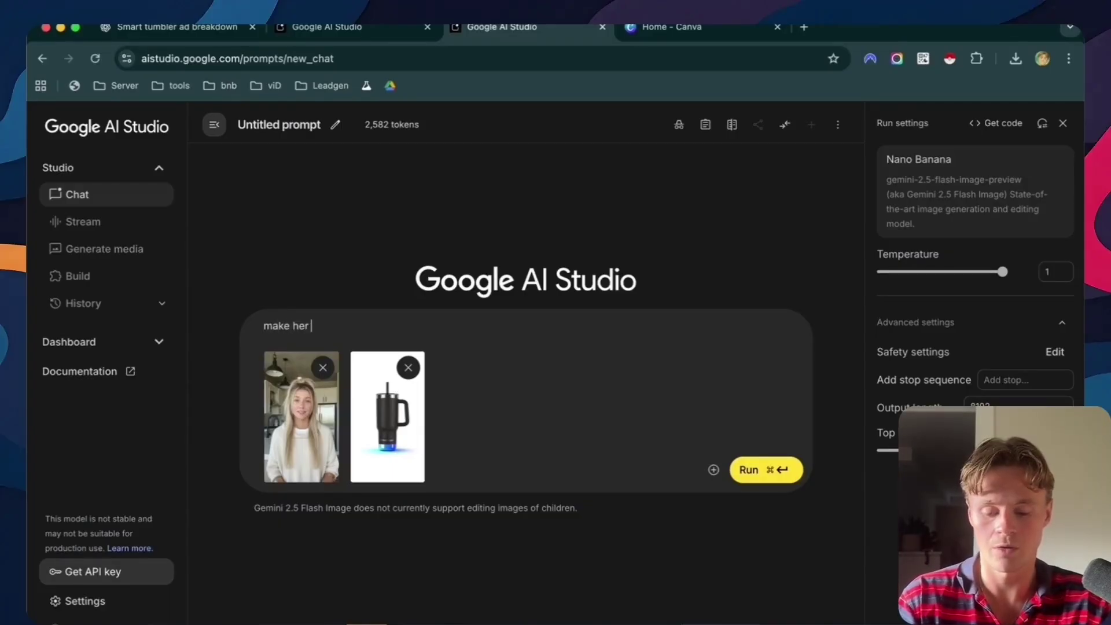
{"action": "type", "text": " hold this proi"}
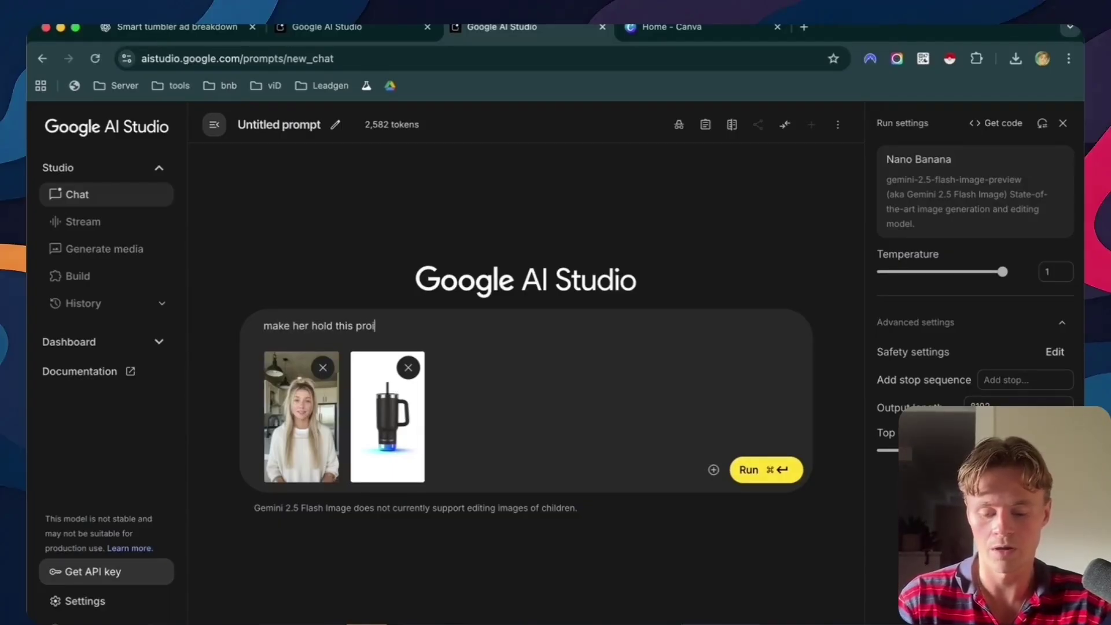
{"action": "type", "text": "duct in a natrual way"}
{"action": "key", "text": "super+Return"}
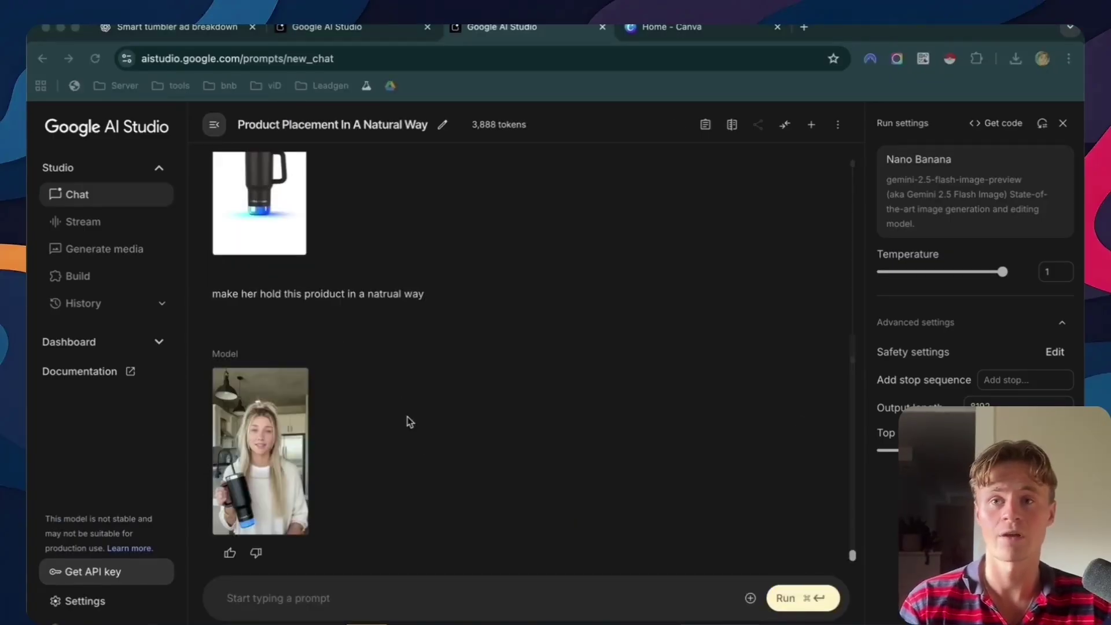
{"action": "left_click", "coordinate": [265, 474]}
- Attach the generated image and paste the Scene 1 prompt, starting it with 'put her in the gym wearing'
{"action": "left_click", "coordinate": [265, 473]}
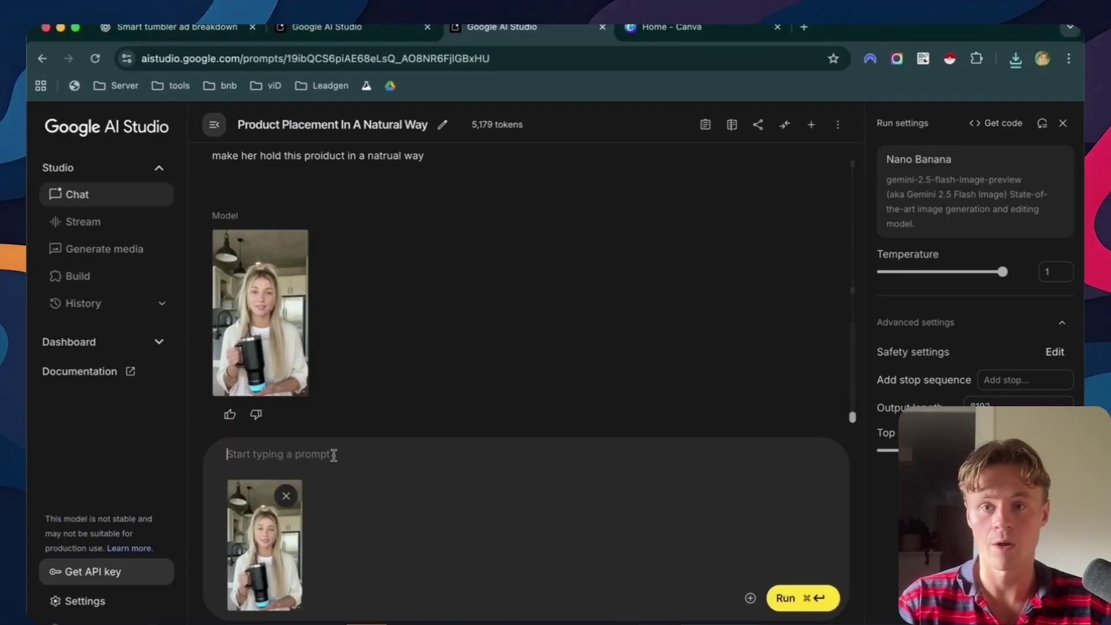
{"action": "key", "text": "super+v"}
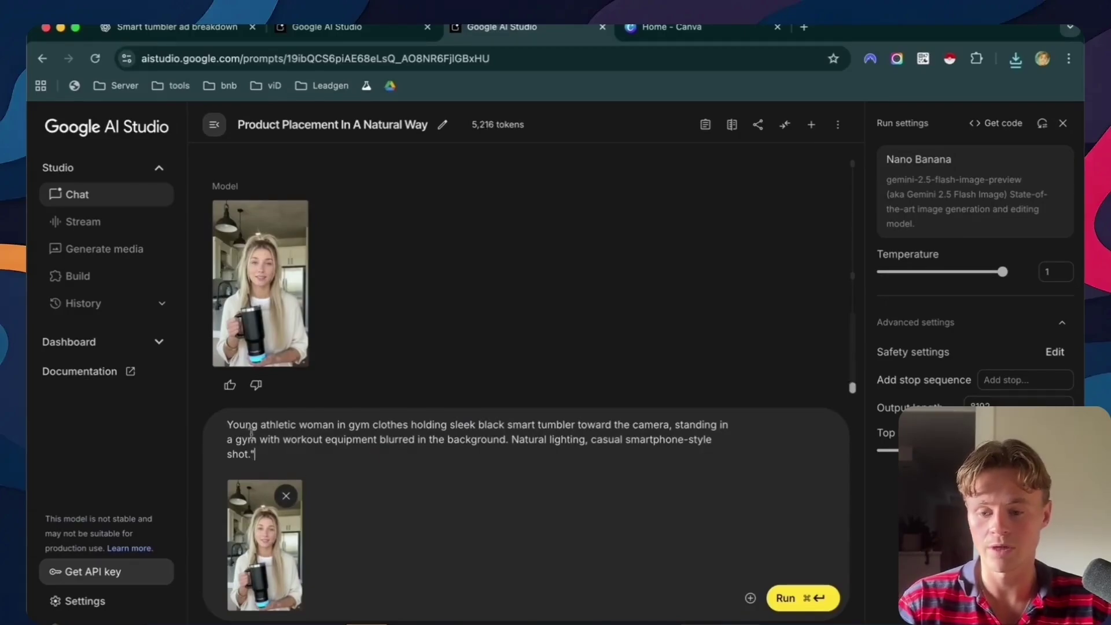
{"action": "left_click_drag", "start_coordinate": [345, 425], "coordinate": [214, 433]}
{"action": "key", "text": "BackSpace"}
{"action": "type", "text": "put her in the"}
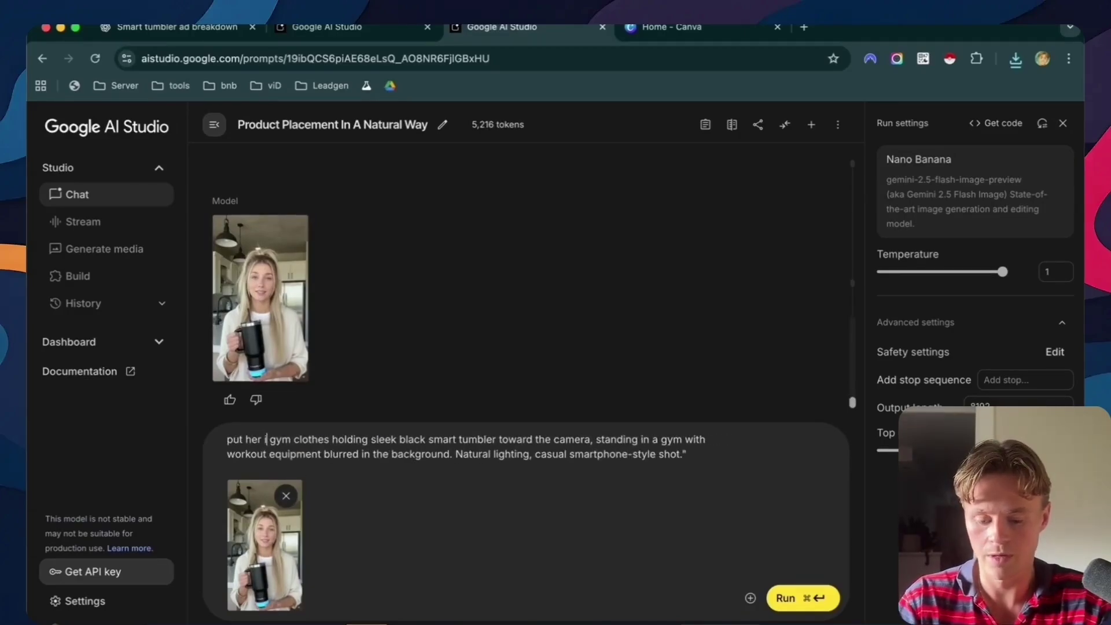
{"action": "type", "text": " gym wearing"}
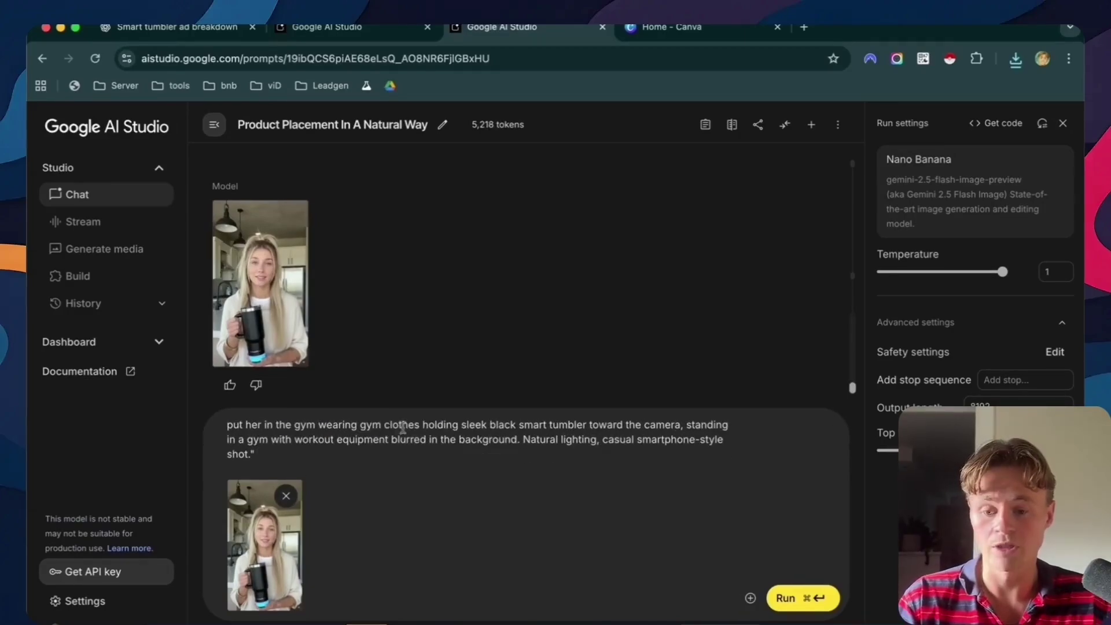
{"action": "double_click", "coordinate": [473, 425]}
{"action": "type", "text": "this"}
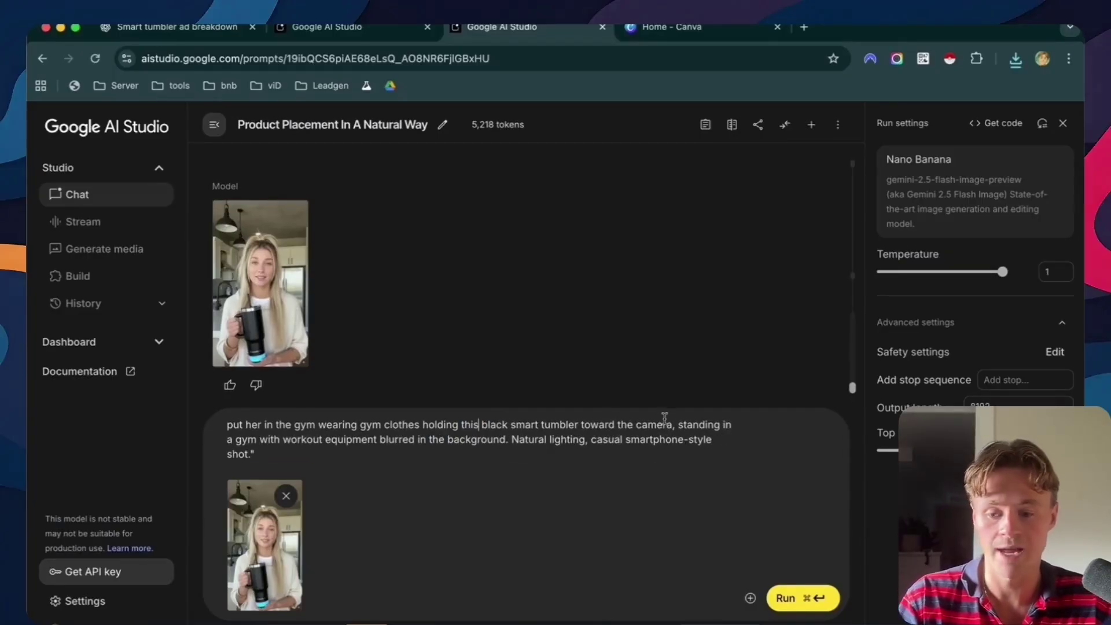
- Append 'keep the quality the same', generate the gym image and view it full-size
{"action": "key", "text": "super+Down"}
{"action": "type", "text": "ke"}
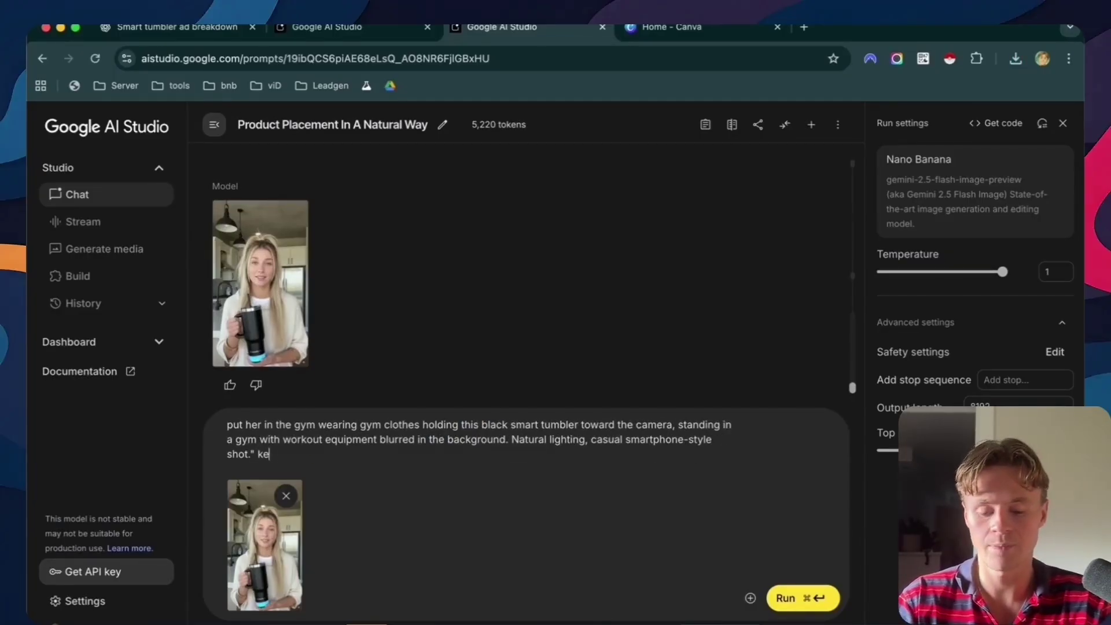
{"action": "type", "text": "ep the quality y"}
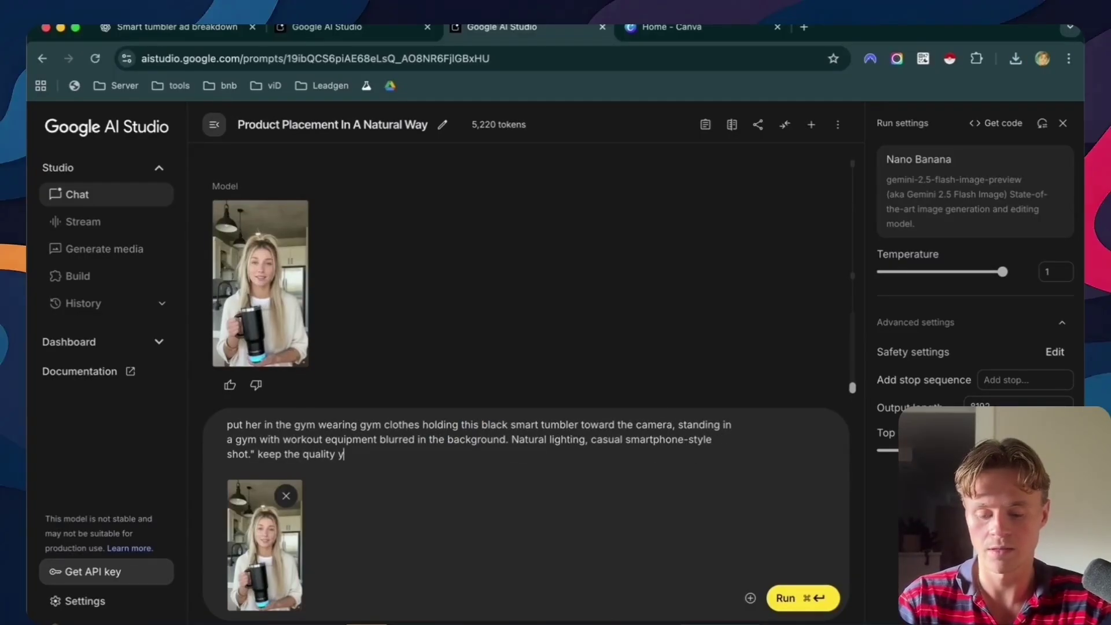
{"action": "type", "text": "he same"}
{"action": "key", "text": "super+Return"}
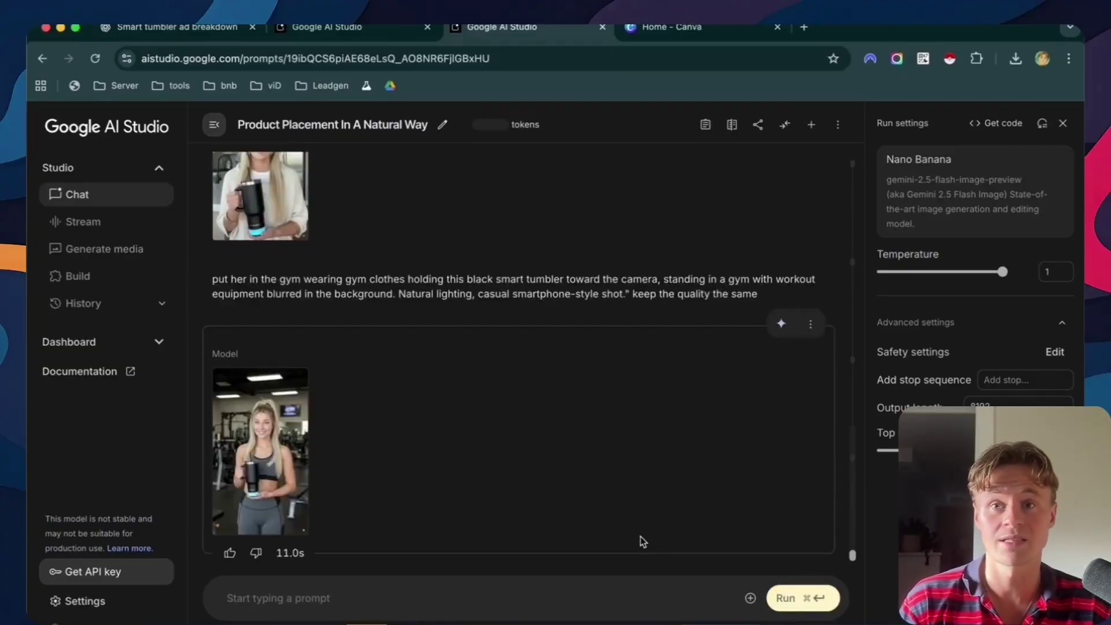
{"action": "left_click", "coordinate": [297, 481]}
- Download the gym image, reattach it and ask to 'make her hold the product only with the one hand'
{"action": "scroll", "coordinate": [297, 481], "scroll_direction": "down", "scroll_amount": 10}
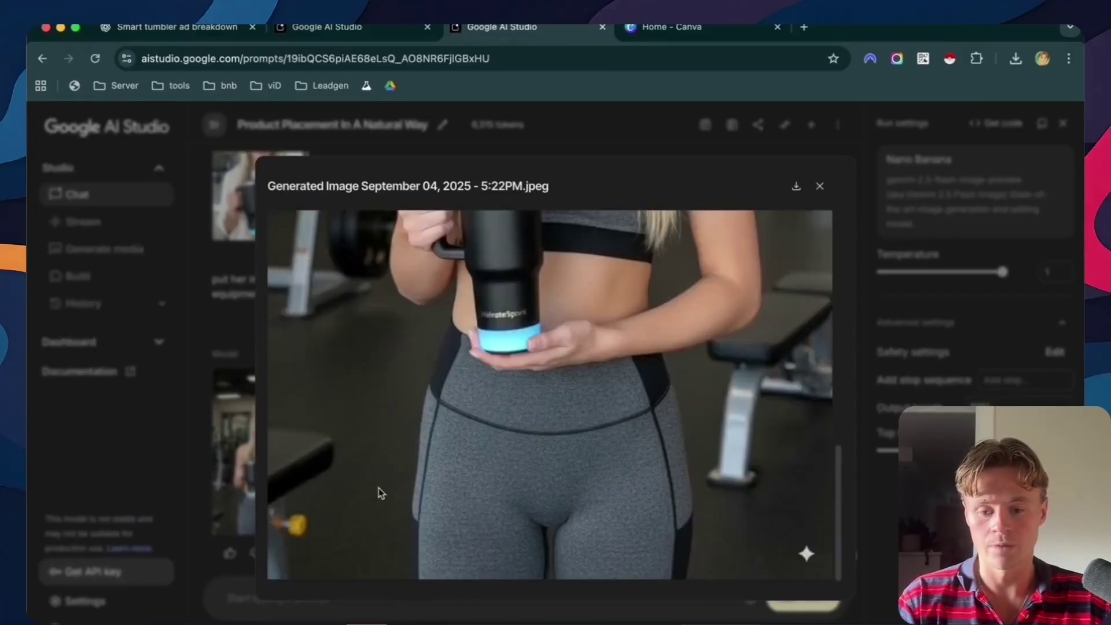
{"action": "key", "text": "Escape"}
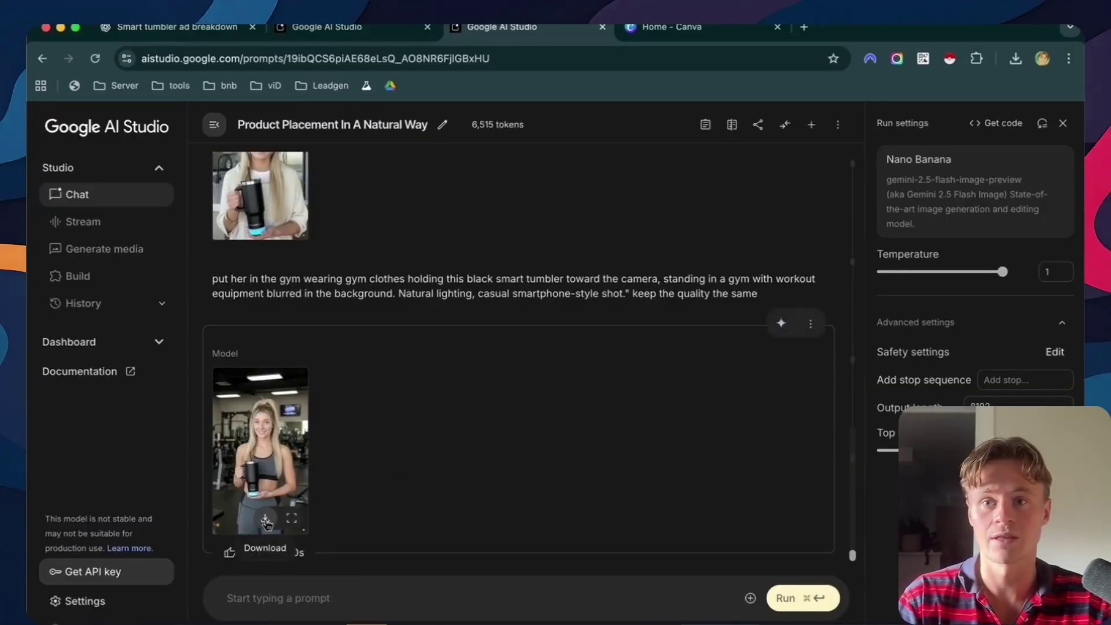
{"action": "left_click", "coordinate": [266, 520]}
{"action": "left_click_drag", "start_coordinate": [903, 99], "coordinate": [463, 521]}
{"action": "type", "text": "make "}
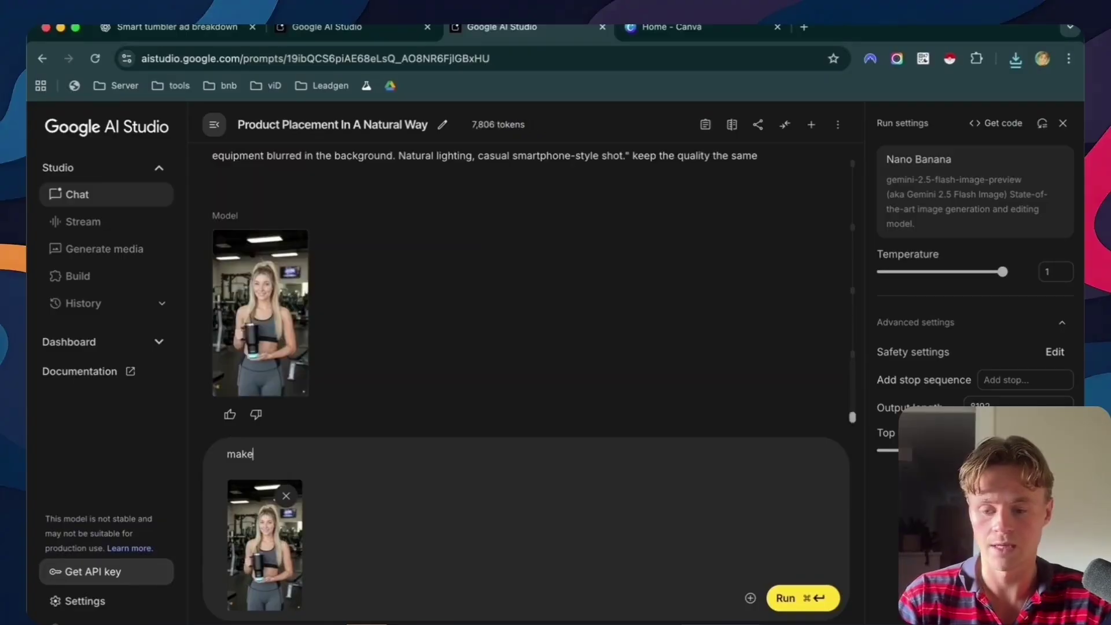
{"action": "type", "text": "her hold the"}
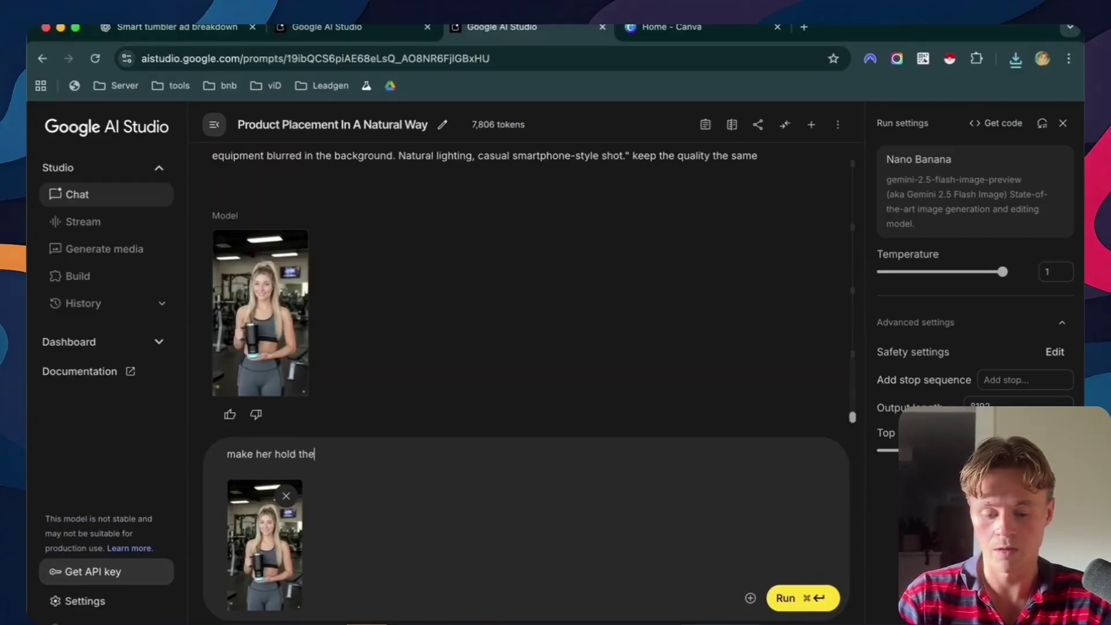
{"action": "type", "text": " product only with the one hand"}
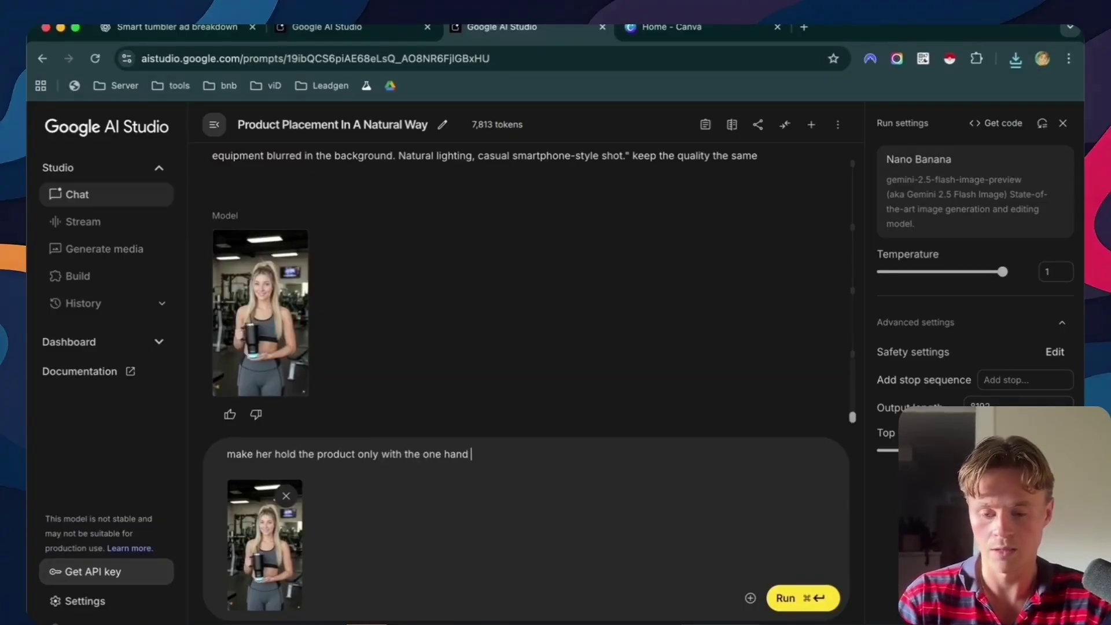
{"action": "key", "text": "super+Return"}
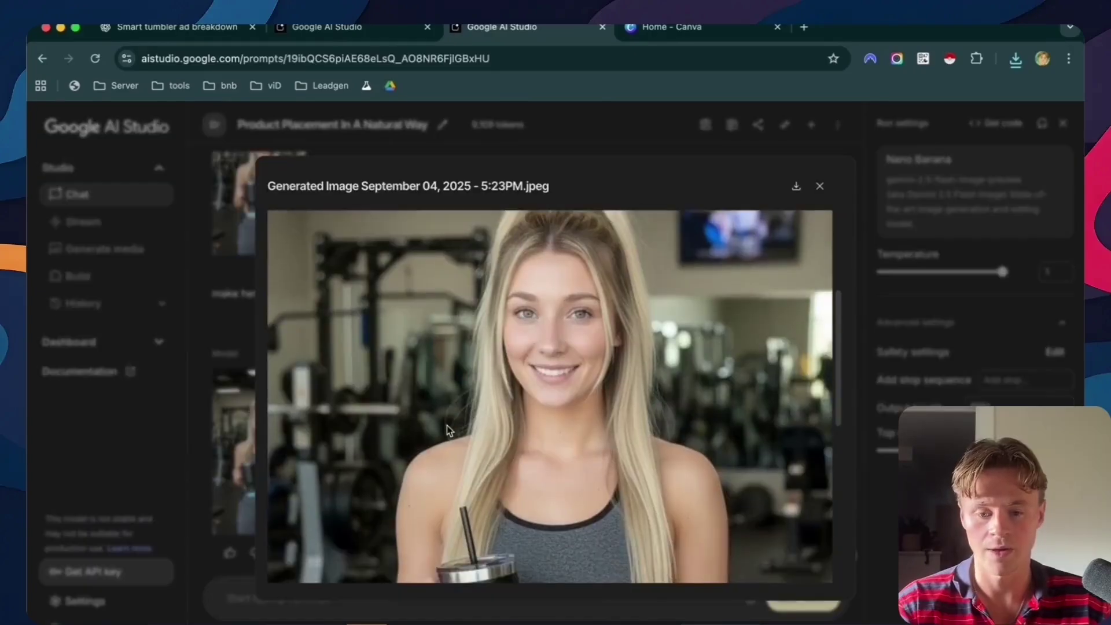
- Download the one-handed gym image and return to the ChatGPT ad breakdown
{"action": "scroll", "coordinate": [447, 425], "scroll_direction": "down", "scroll_amount": 5}
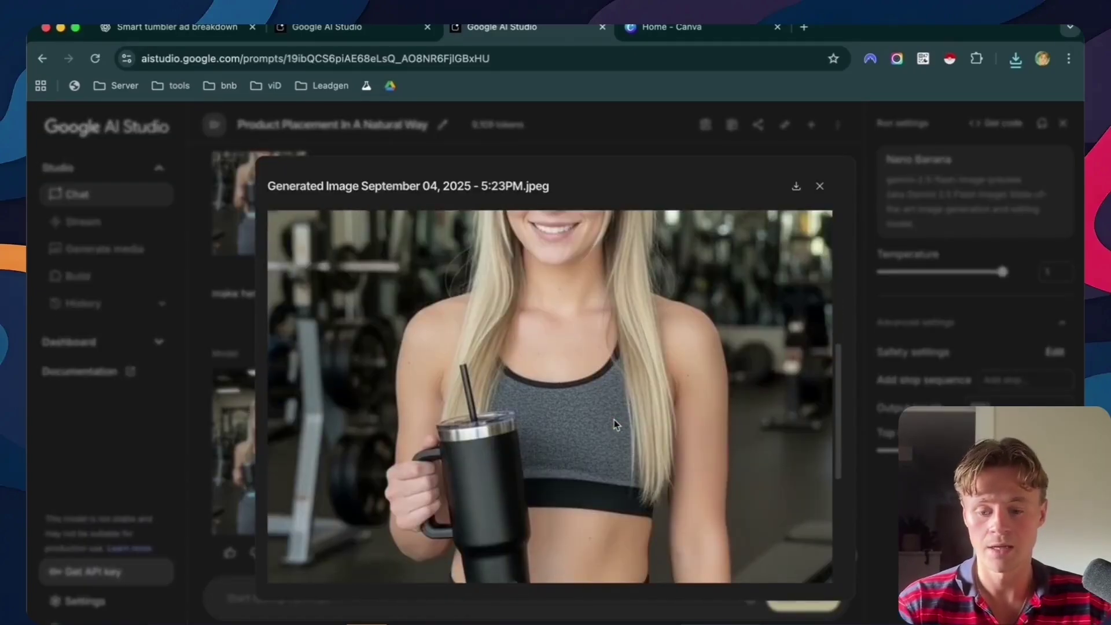
{"action": "scroll", "coordinate": [615, 420], "scroll_direction": "down", "scroll_amount": 5}
{"action": "scroll", "coordinate": [614, 420], "scroll_direction": "up", "scroll_amount": 10}
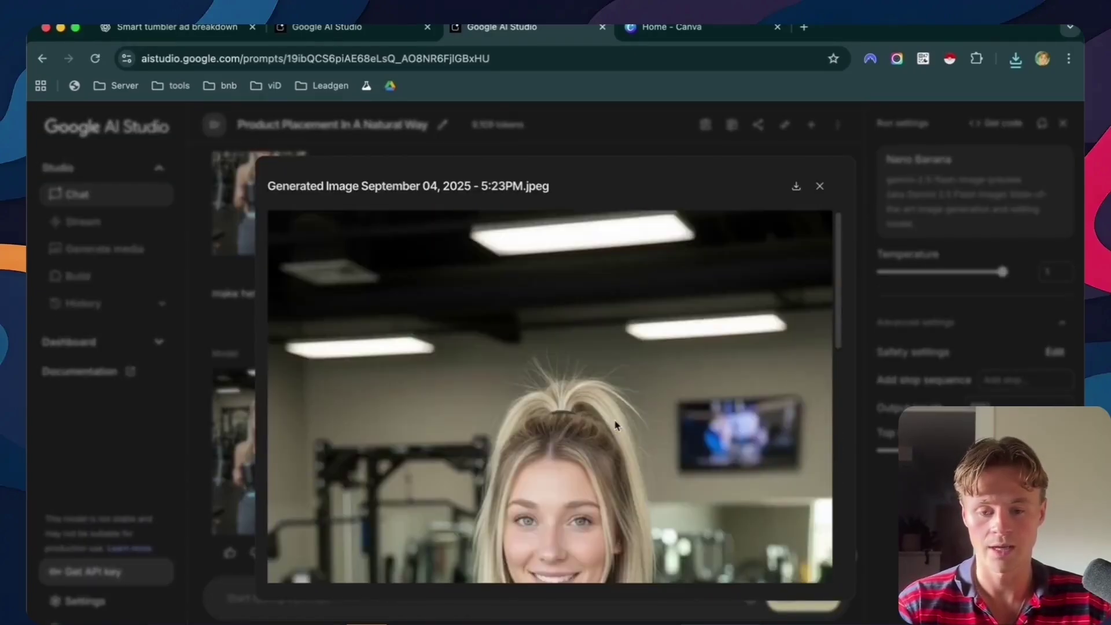
{"action": "scroll", "coordinate": [616, 420], "scroll_direction": "down", "scroll_amount": 3}
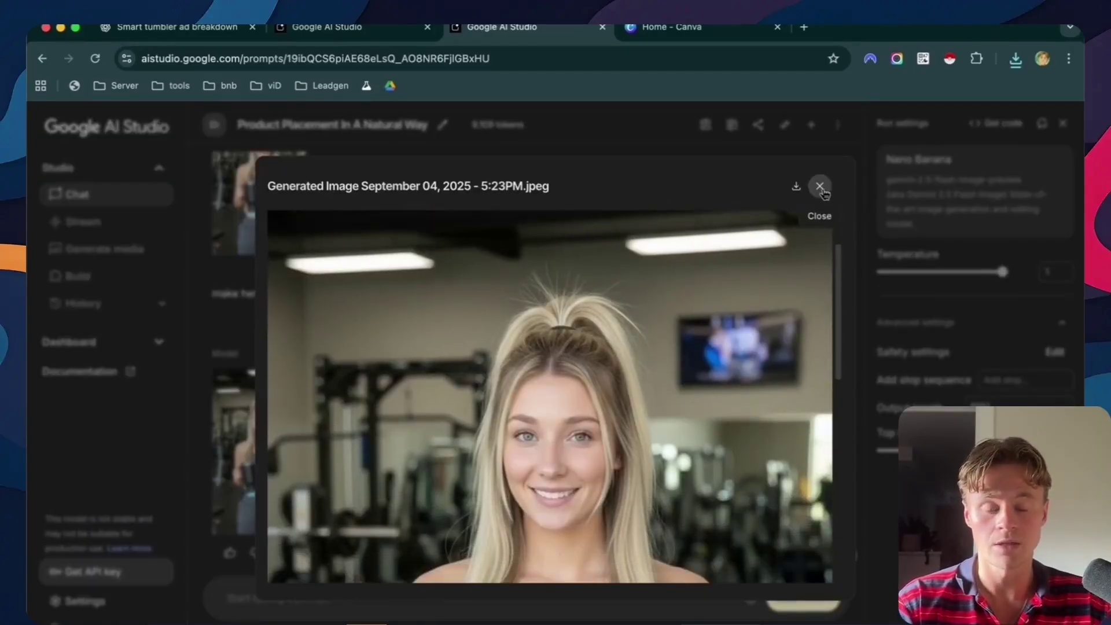
{"action": "left_click", "coordinate": [796, 186]}
{"action": "left_click", "coordinate": [162, 139]}
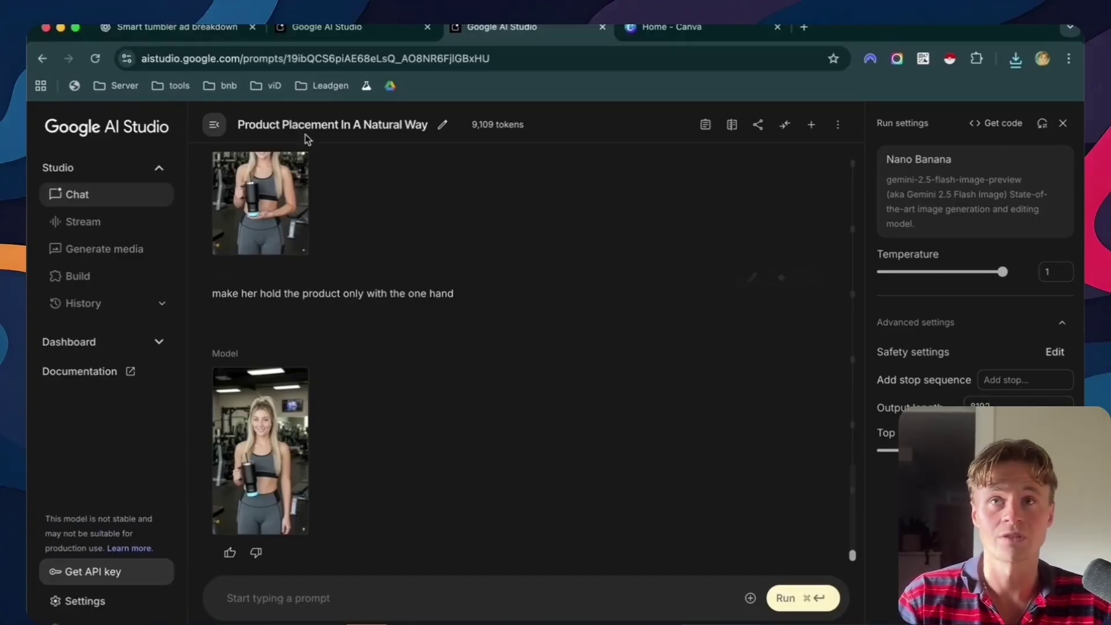
{"action": "left_click", "coordinate": [186, 27]}
{"action": "scroll", "coordinate": [373, 365], "scroll_direction": "down", "scroll_amount": 3}
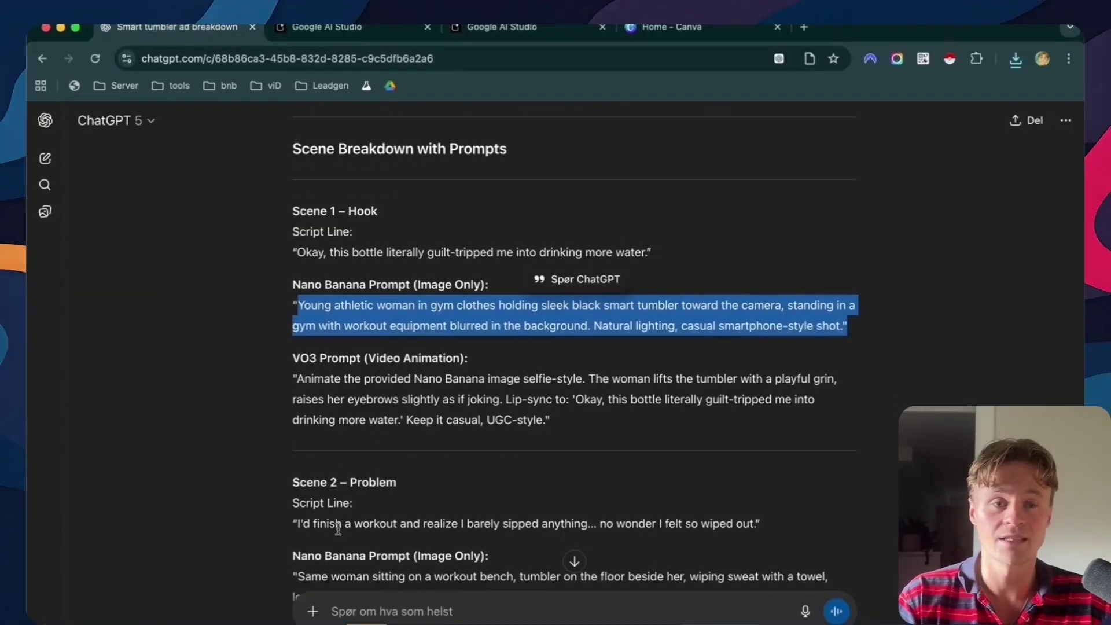
- After reviewing the ChatGPT scene prompts, create a blank Presentation (16:9) design in Canva
{"action": "scroll", "coordinate": [408, 541], "scroll_direction": "down", "scroll_amount": 2}
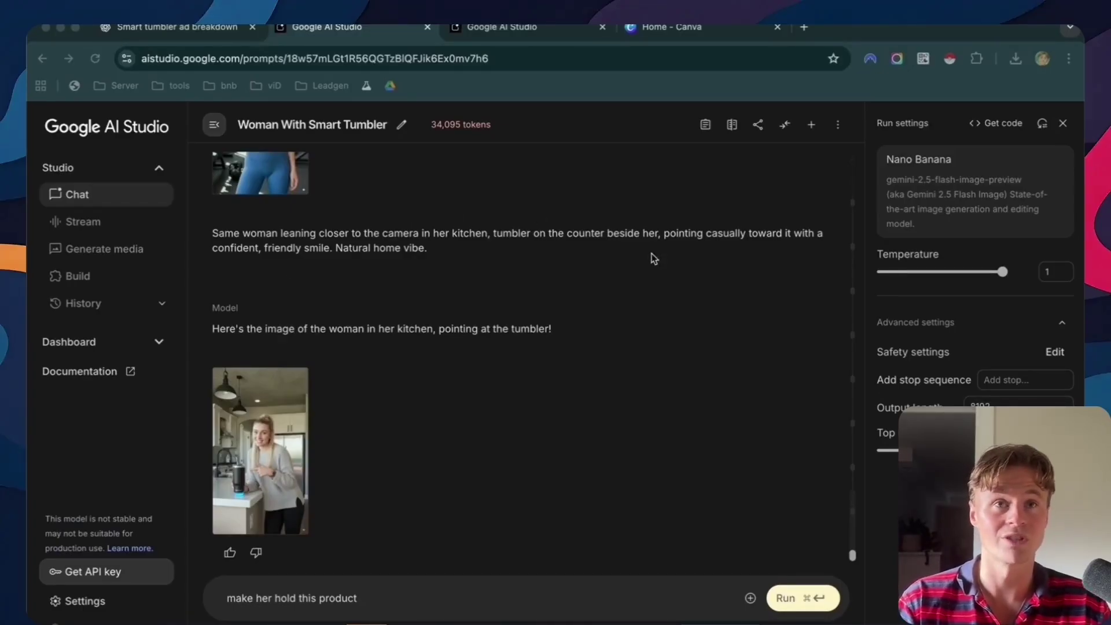
{"action": "left_click", "coordinate": [700, 28]}
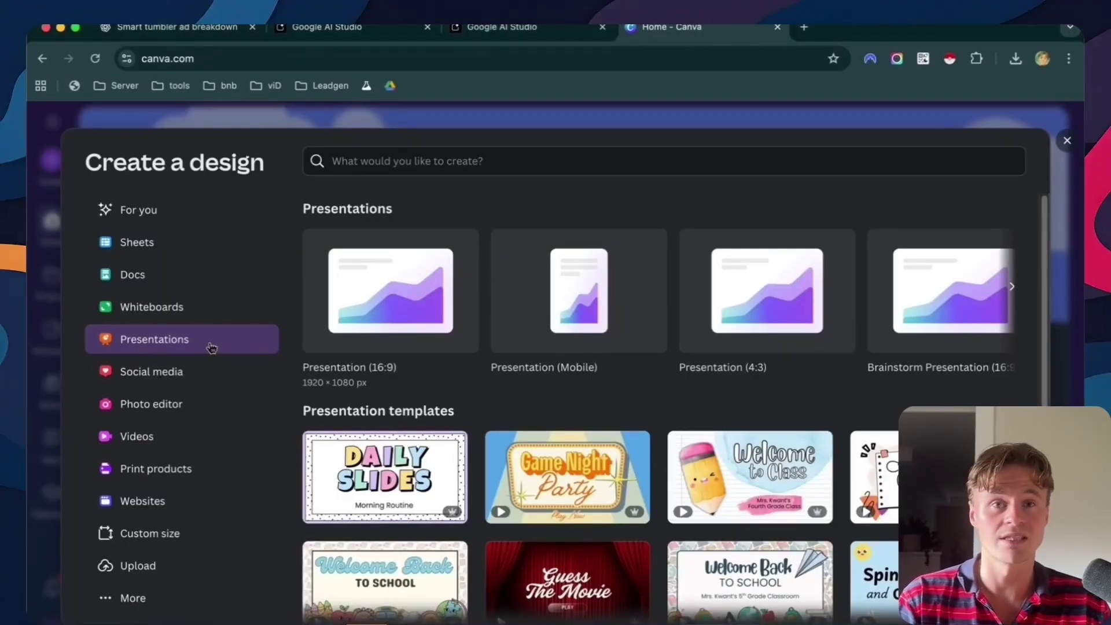
{"action": "left_click", "coordinate": [375, 330]}
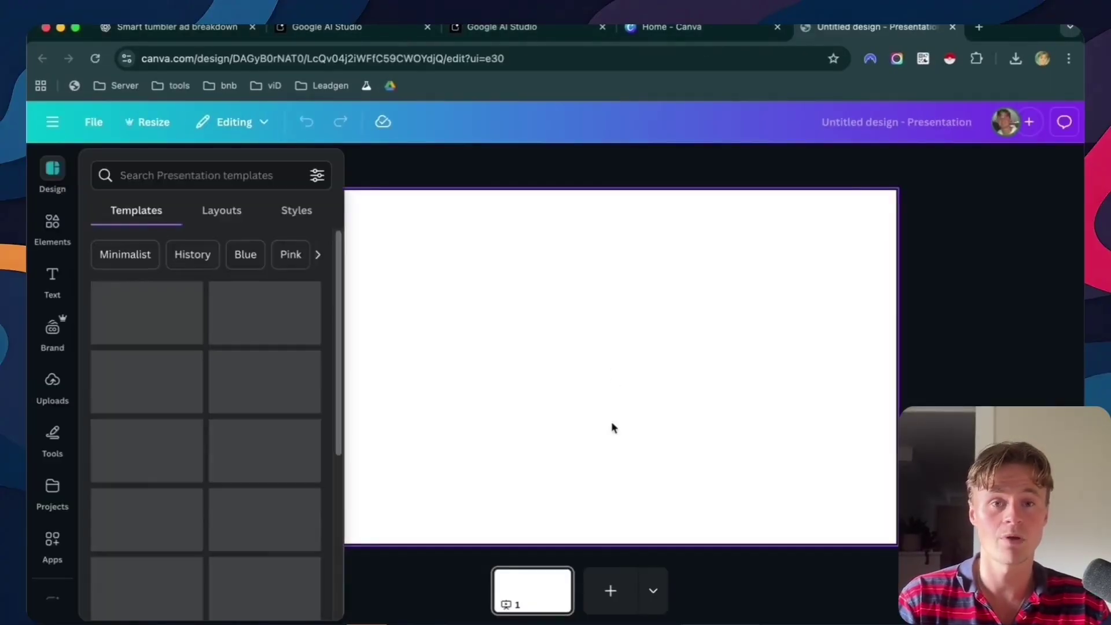
- Set the page background to Deep blue and add four more pages for five blue pages
{"action": "left_click", "coordinate": [606, 379]}
{"action": "left_click", "coordinate": [567, 164]}
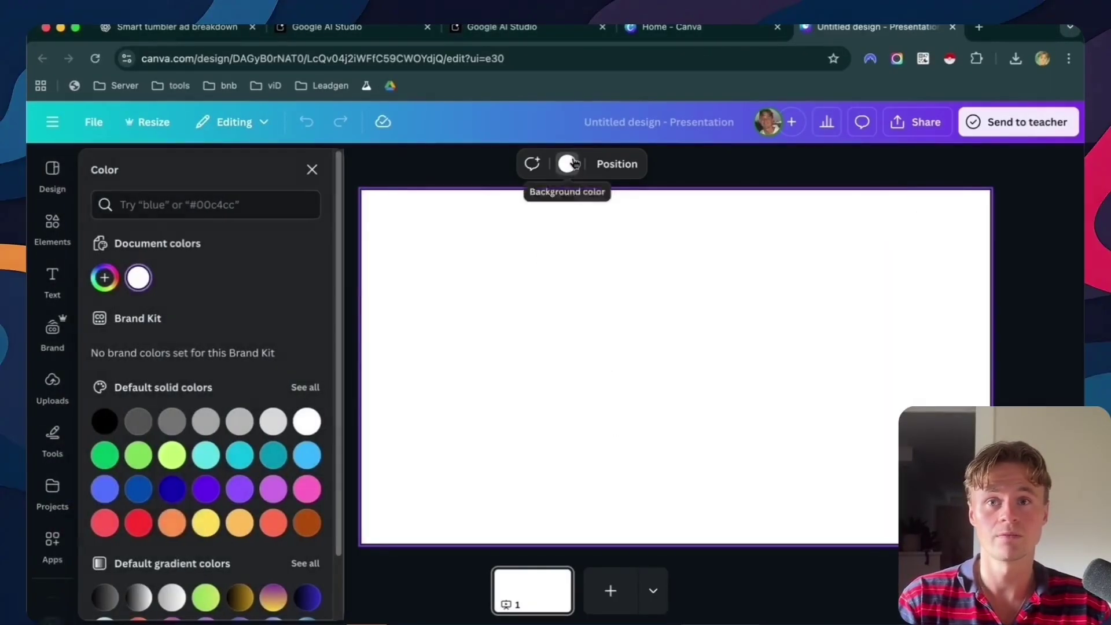
{"action": "left_click", "coordinate": [173, 488]}
{"action": "left_click", "coordinate": [610, 590]}
{"action": "left_click", "coordinate": [658, 591]}
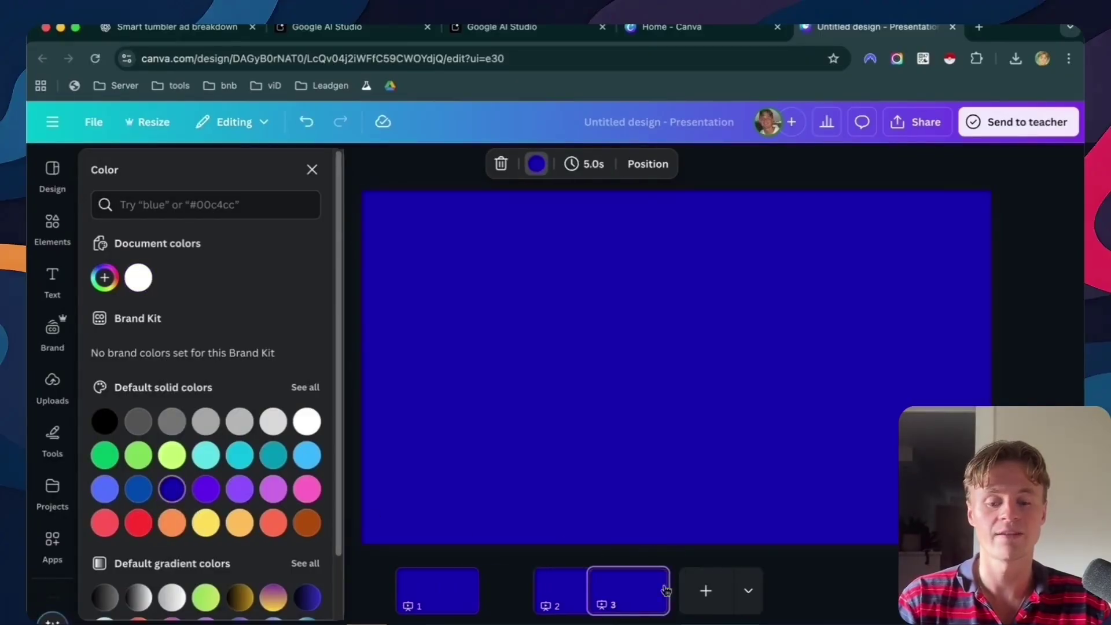
{"action": "left_click", "coordinate": [705, 591]}
{"action": "left_click", "coordinate": [746, 590]}
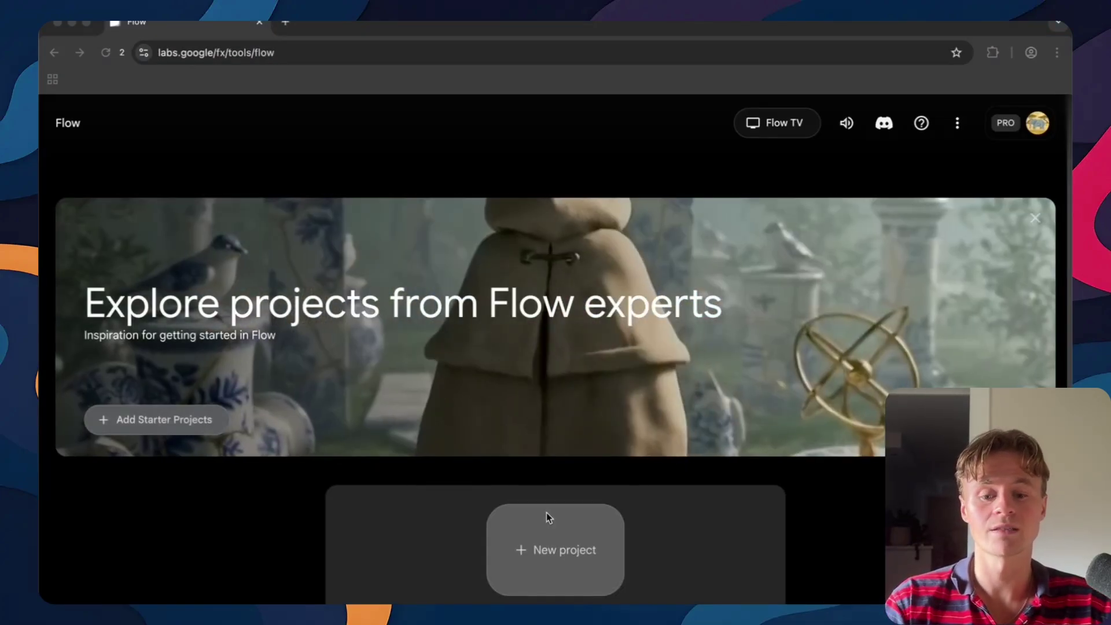
- Start a new Flow project in Frames to Video mode
{"action": "left_click", "coordinate": [547, 514]}
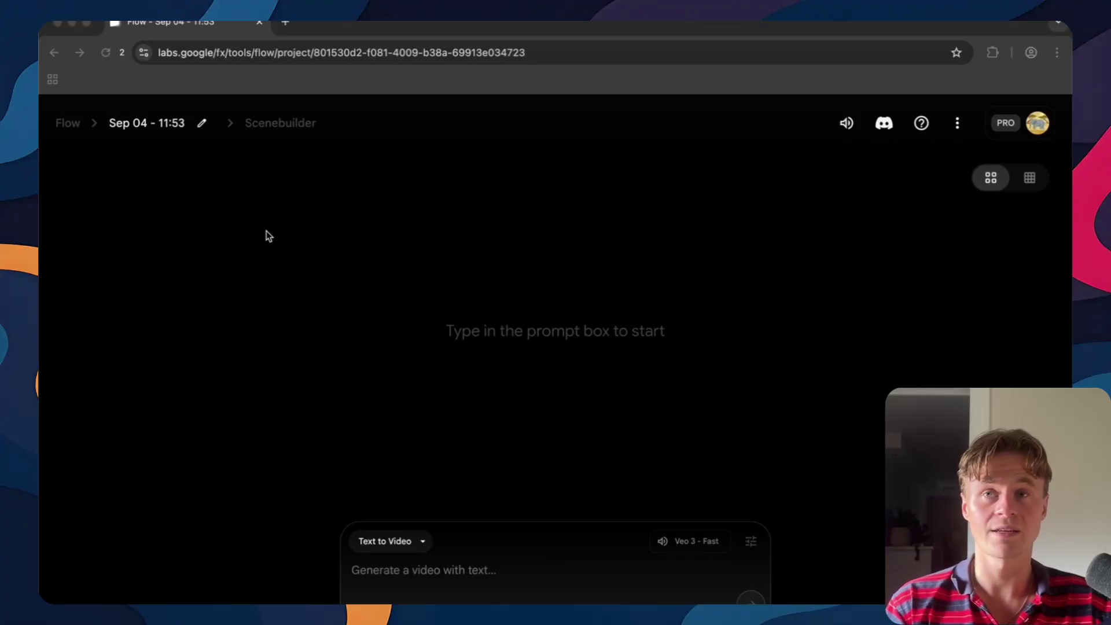
{"action": "left_click", "coordinate": [391, 541]}
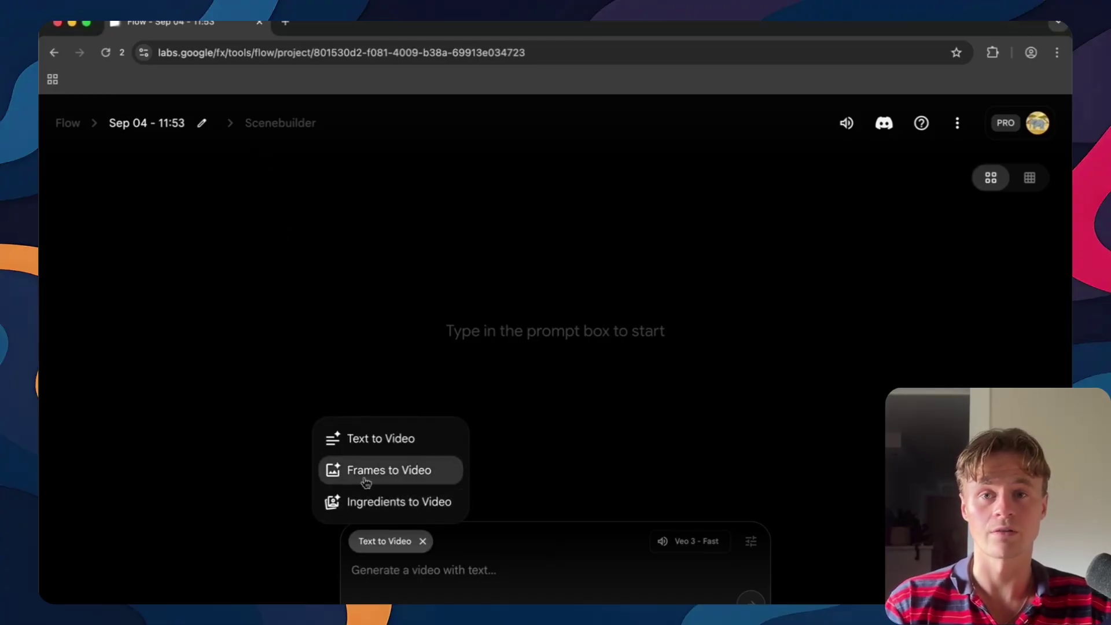
{"action": "left_click", "coordinate": [390, 478]}
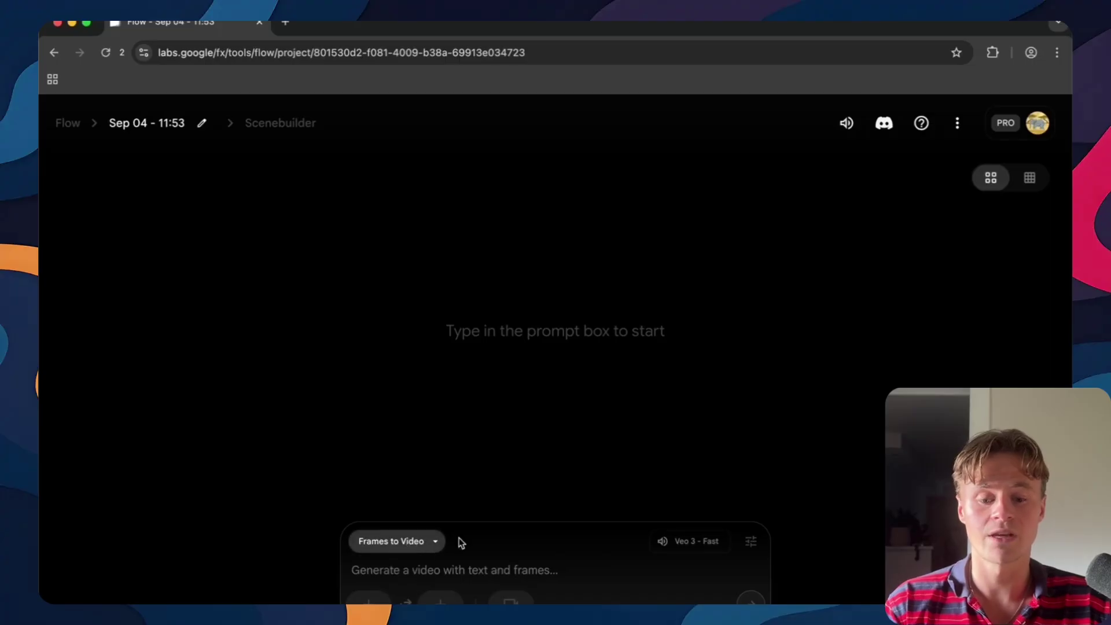
- Keep the model on Veo 3 - Fast and upload the gym scene image as the first frame
{"action": "left_click", "coordinate": [670, 546]}
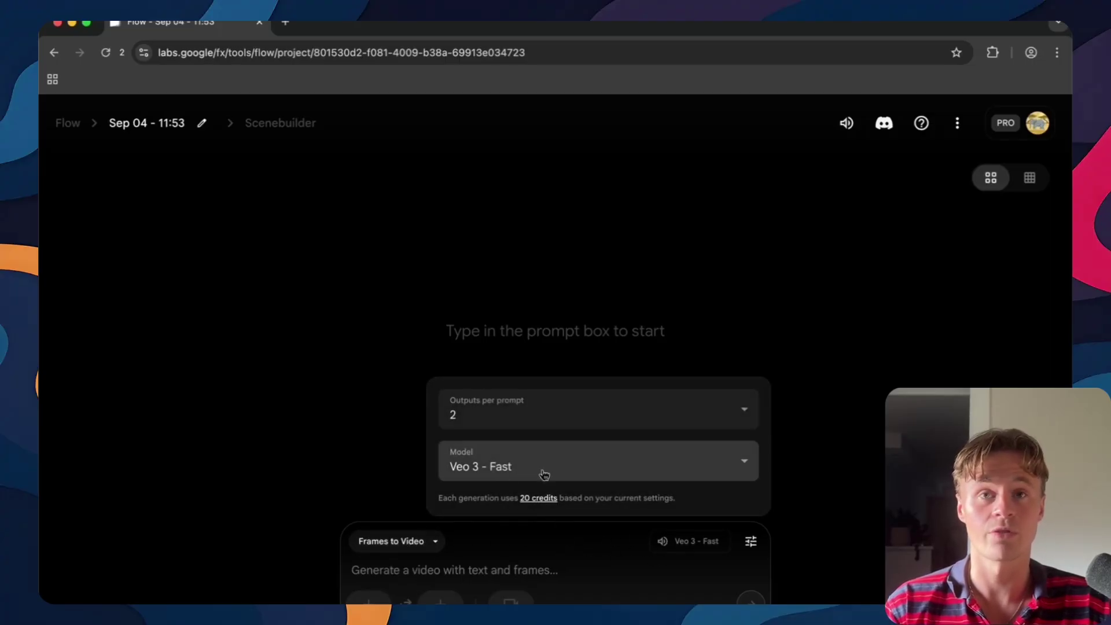
{"action": "left_click", "coordinate": [545, 473]}
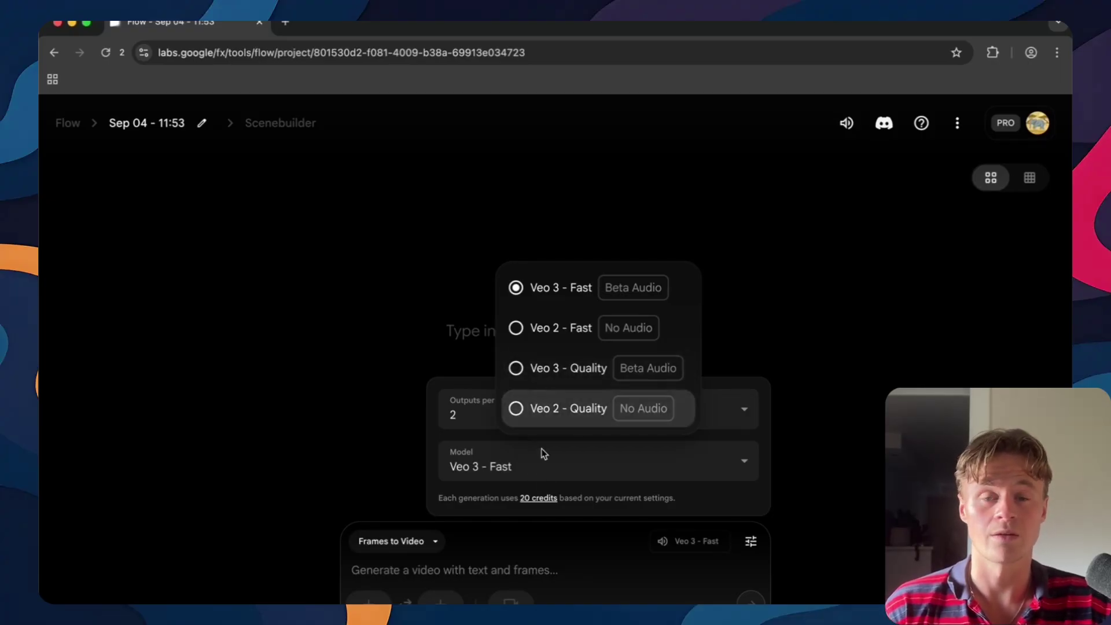
{"action": "left_click", "coordinate": [496, 528]}
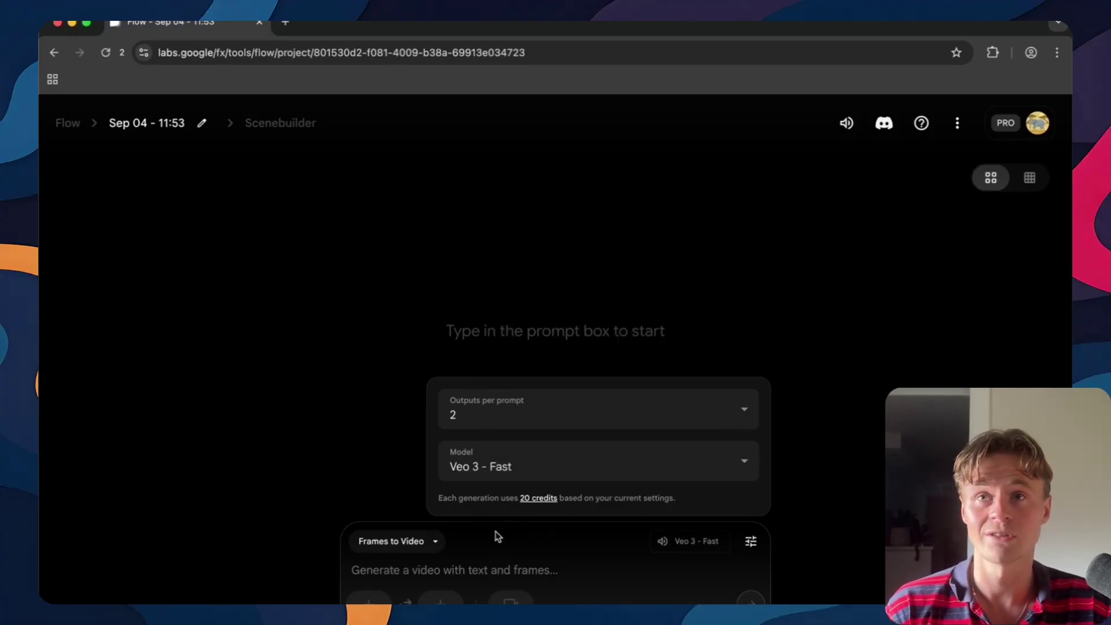
{"action": "left_click", "coordinate": [368, 601]}
{"action": "left_click", "coordinate": [602, 450]}
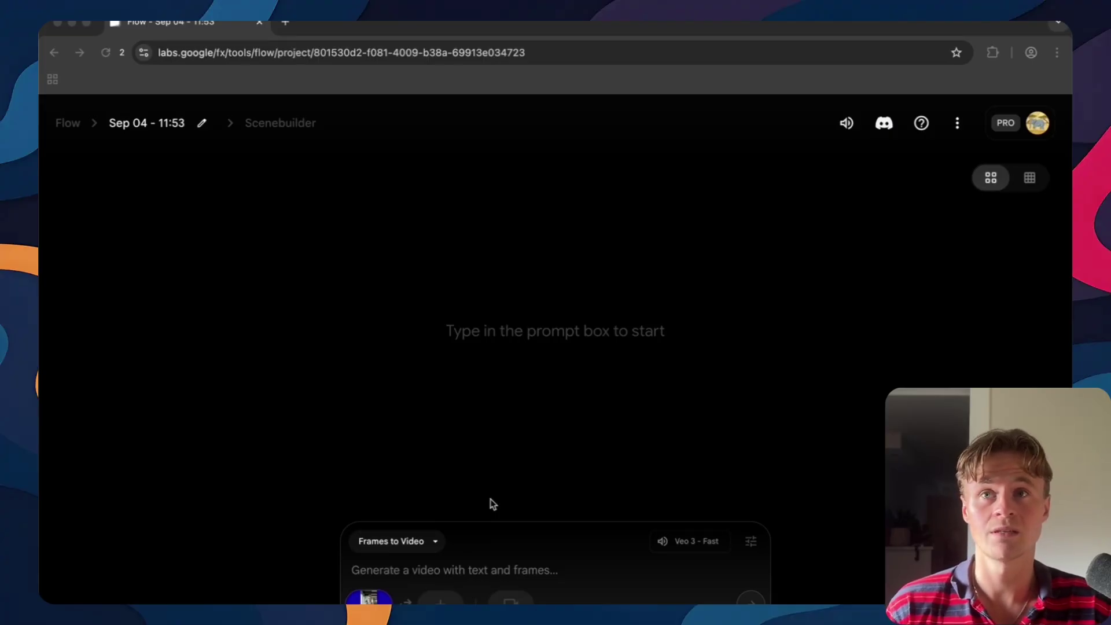
{"action": "left_click", "coordinate": [441, 568]}
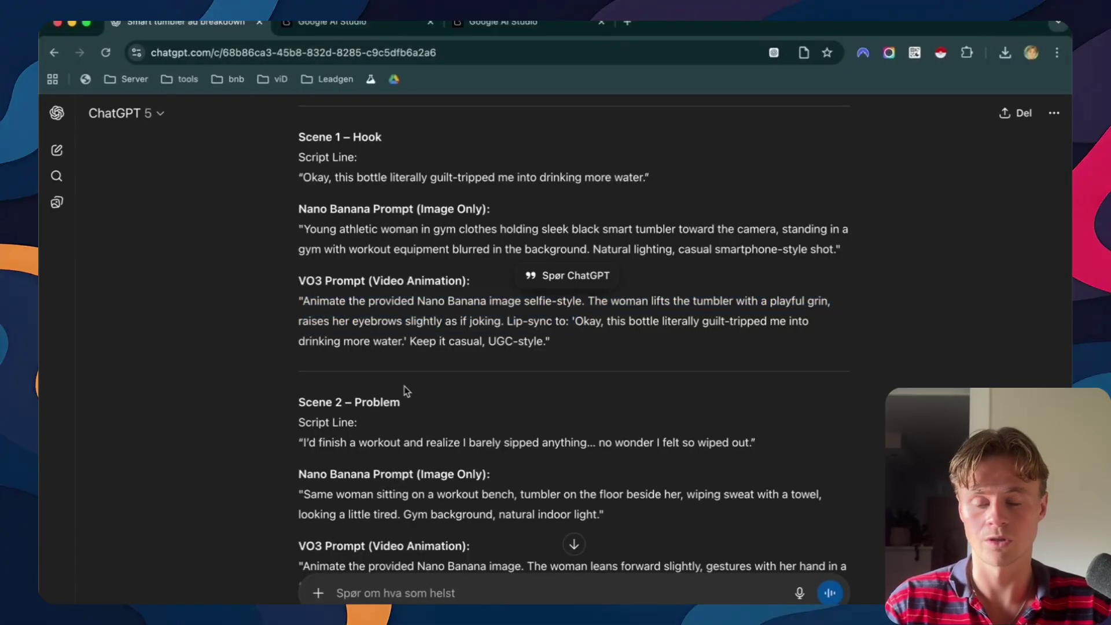
- Bring ChatGPT's Scene 1 – Hook VO3 prompt into Flow's prompt box
{"action": "scroll", "coordinate": [300, 340], "scroll_direction": "up", "scroll_amount": 3}
{"action": "left_click_drag", "start_coordinate": [299, 288], "coordinate": [376, 284]}
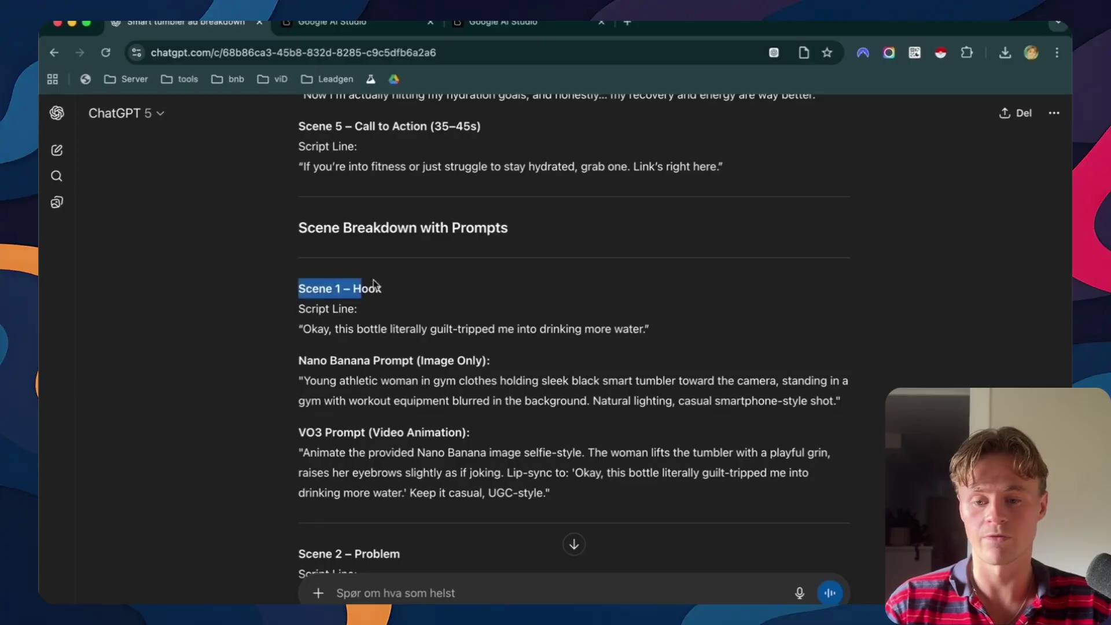
{"action": "left_click", "coordinate": [347, 263]}
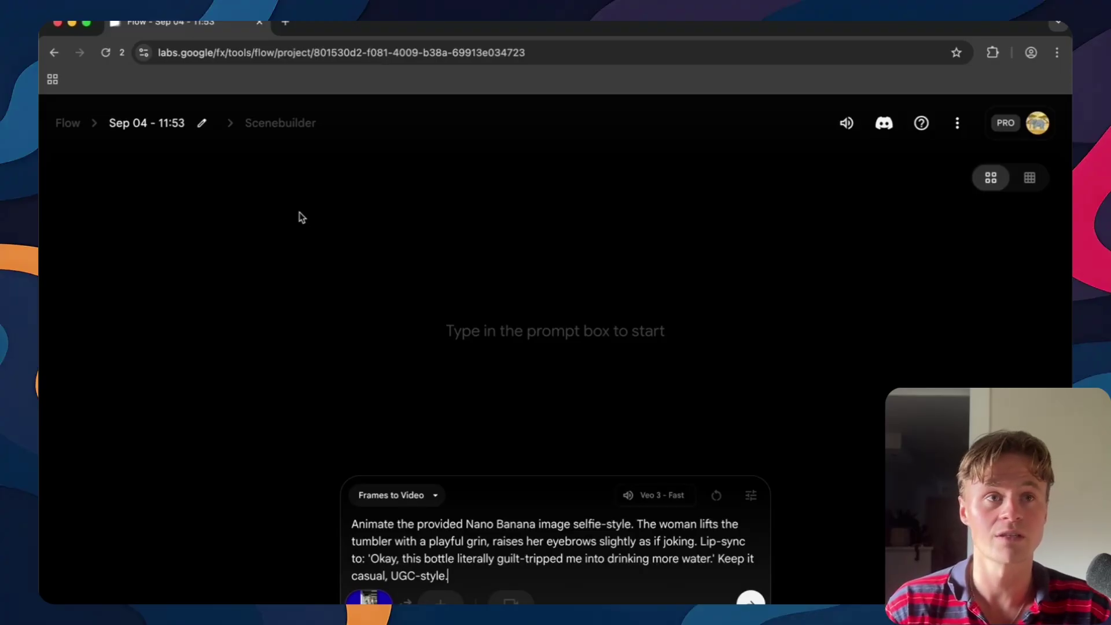
- Replace the prompt's opening with 'Use the image as referance' and add a rule keeping the blue sides unchanged
{"action": "left_click_drag", "start_coordinate": [350, 523], "coordinate": [633, 519]}
{"action": "type", "text": "Use th"}
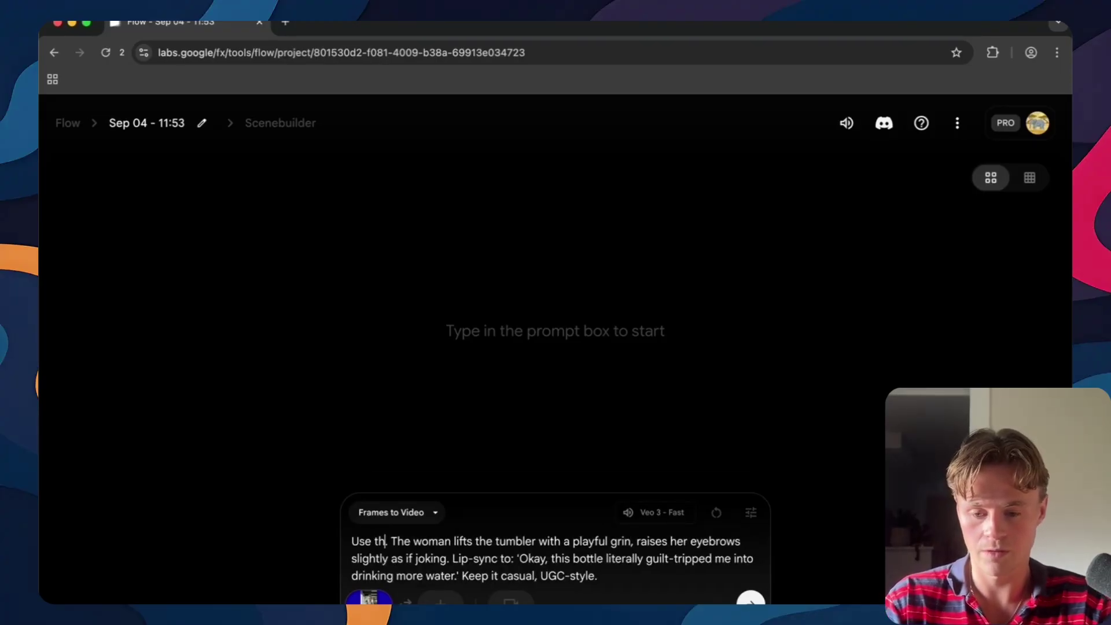
{"action": "type", "text": "e image as "}
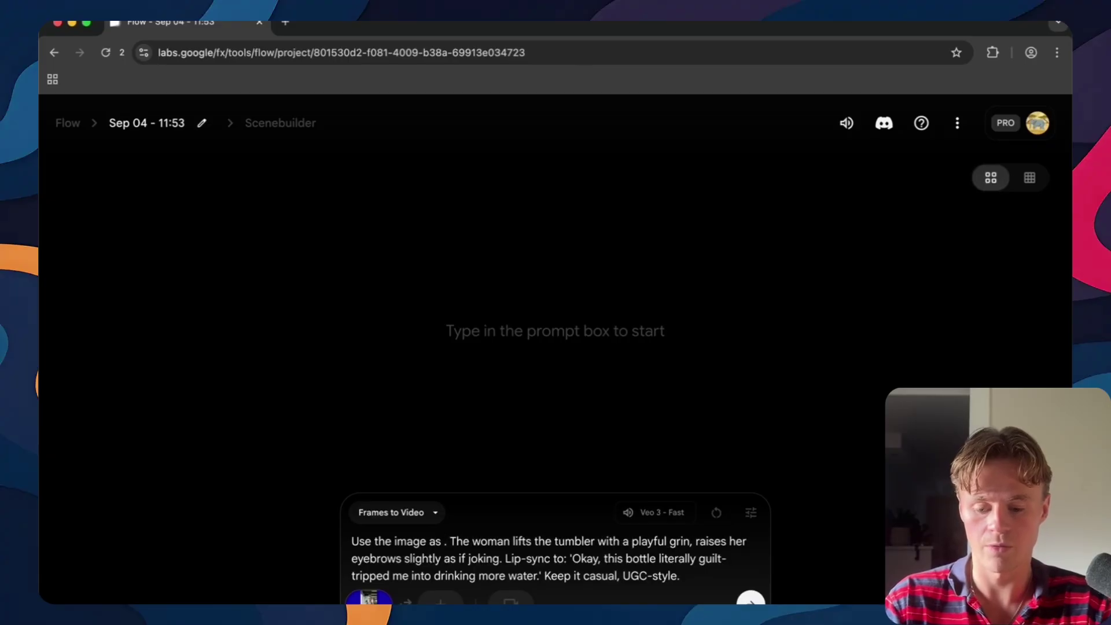
{"action": "type", "text": "referance"}
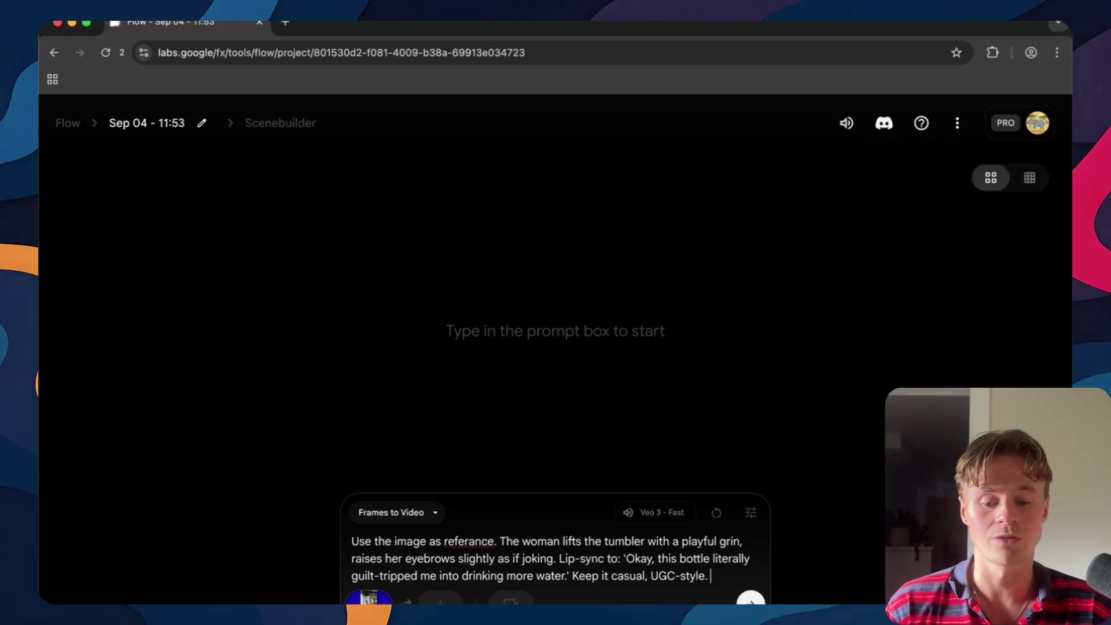
{"action": "type", "text": "nl"}
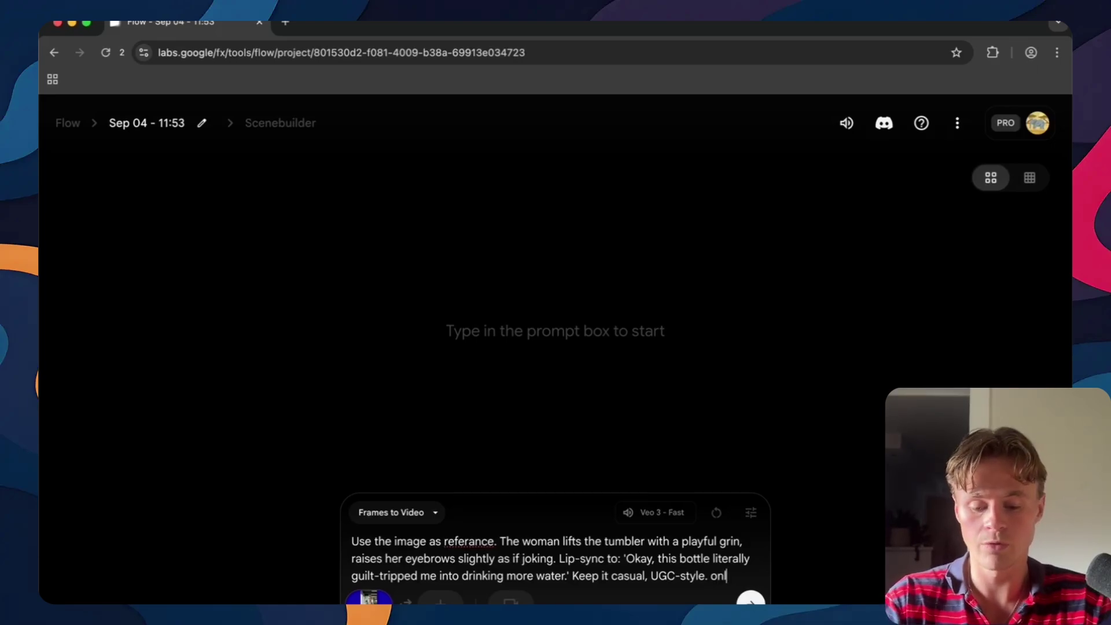
{"action": "type", "text": "y rule: is to keep "}
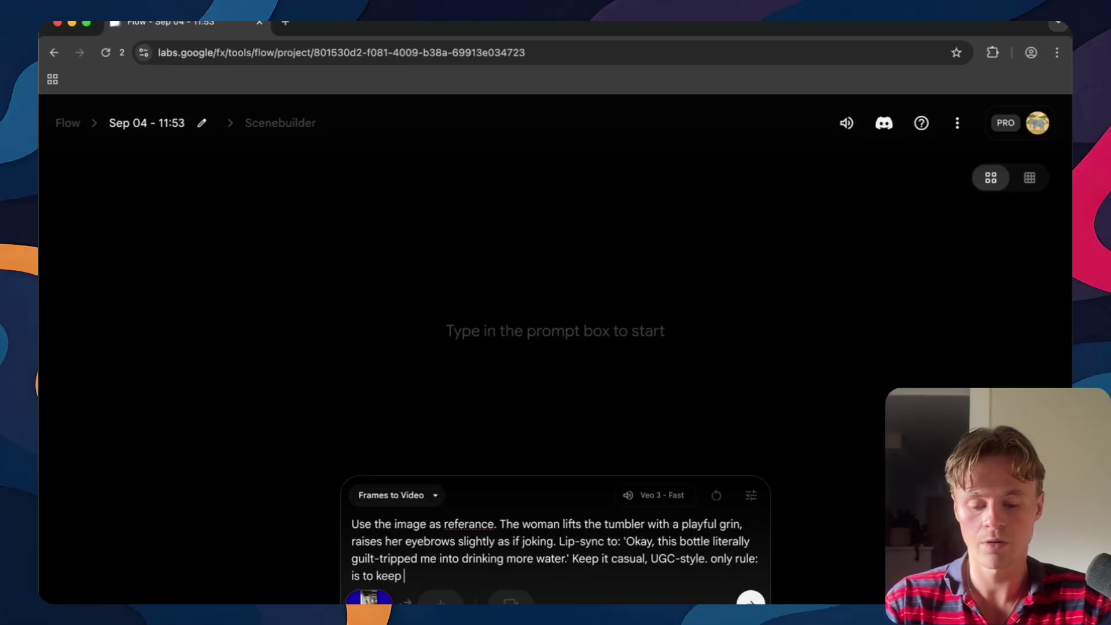
{"action": "type", "text": "the blue on thes"}
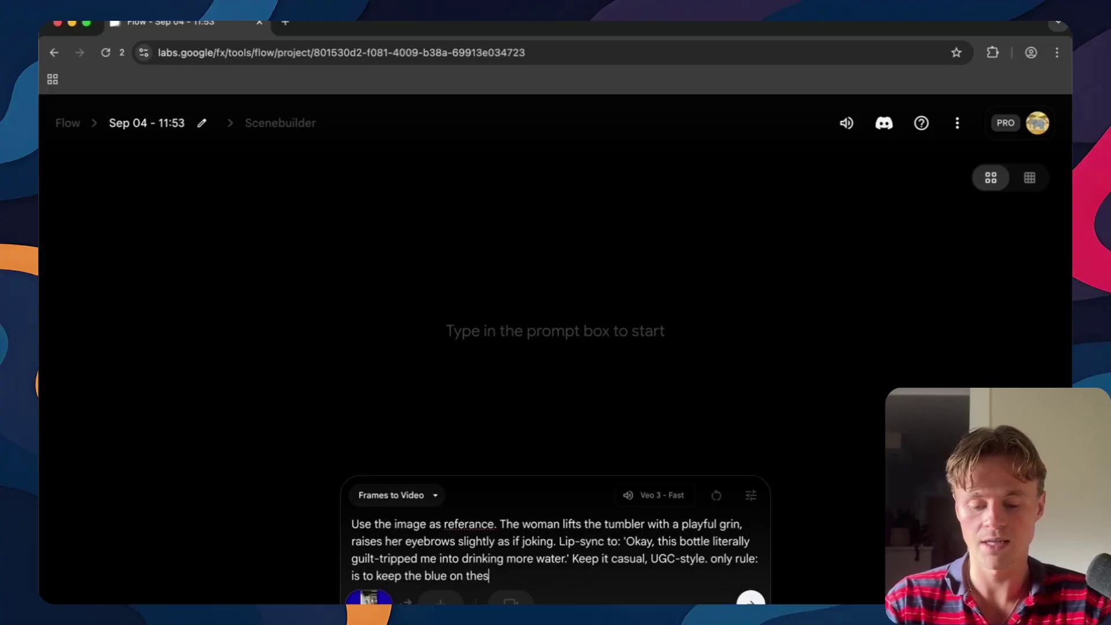
{"action": "key", "text": "BackSpace"}
{"action": "type", "text": "sides as it is"}
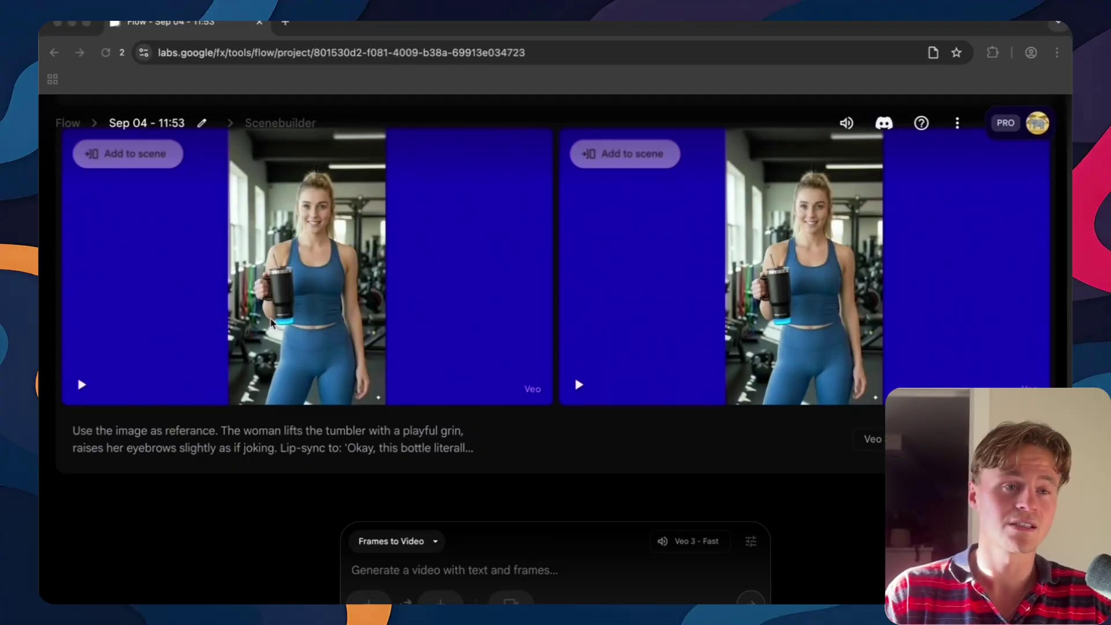
{"action": "scroll", "coordinate": [272, 321], "scroll_direction": "up", "scroll_amount": 2}
{"action": "left_click", "coordinate": [206, 390]}
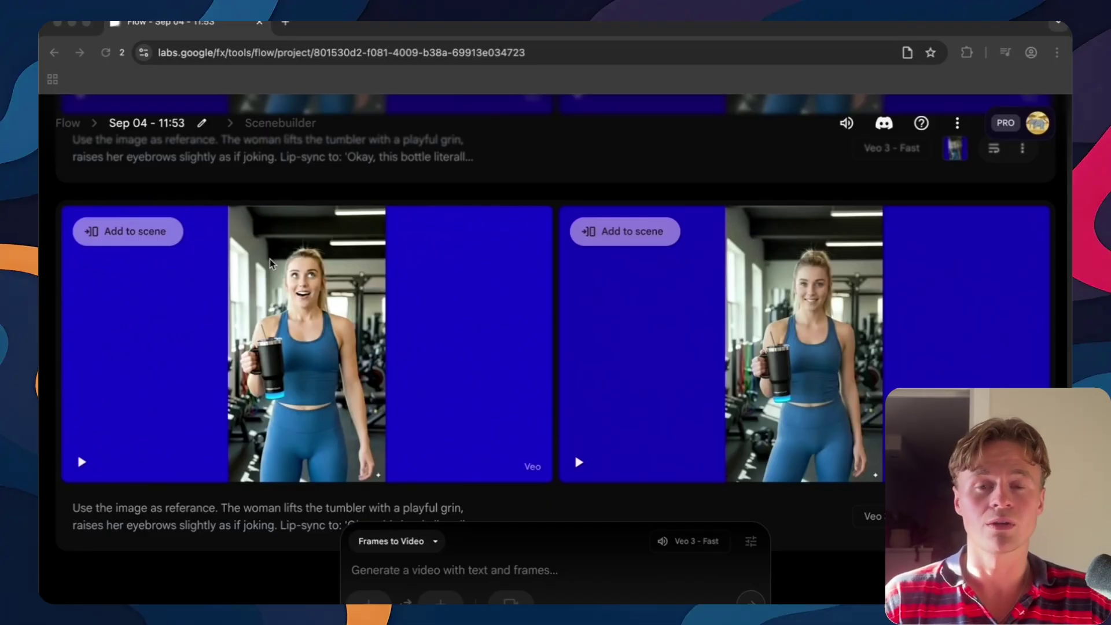
{"action": "scroll", "coordinate": [307, 322], "scroll_direction": "up", "scroll_amount": 5}
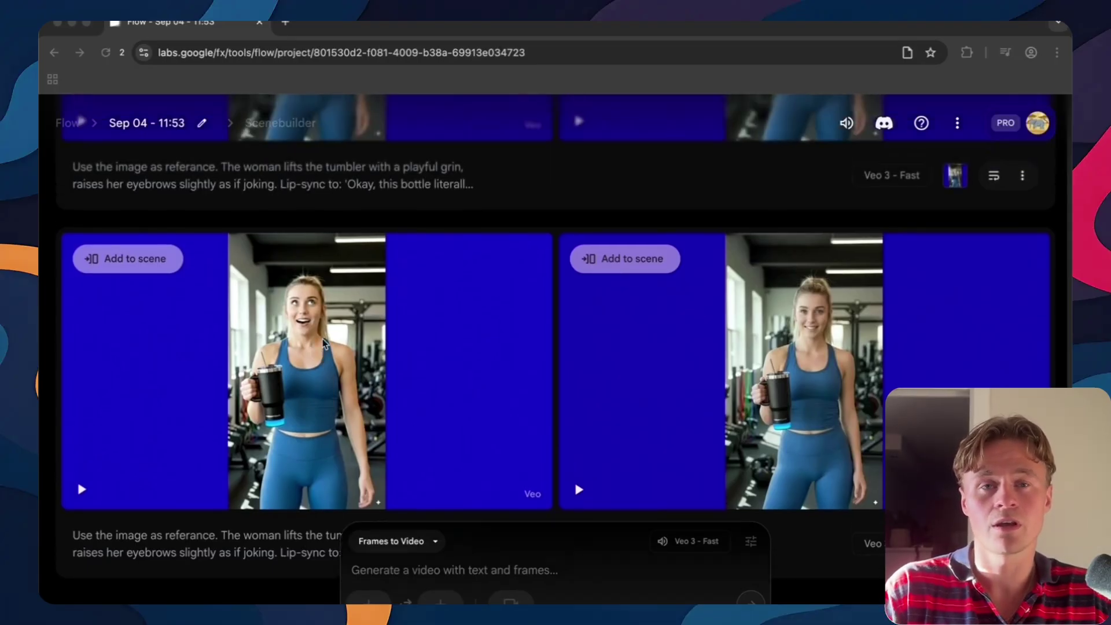
{"action": "scroll", "coordinate": [347, 371], "scroll_direction": "up", "scroll_amount": 10}
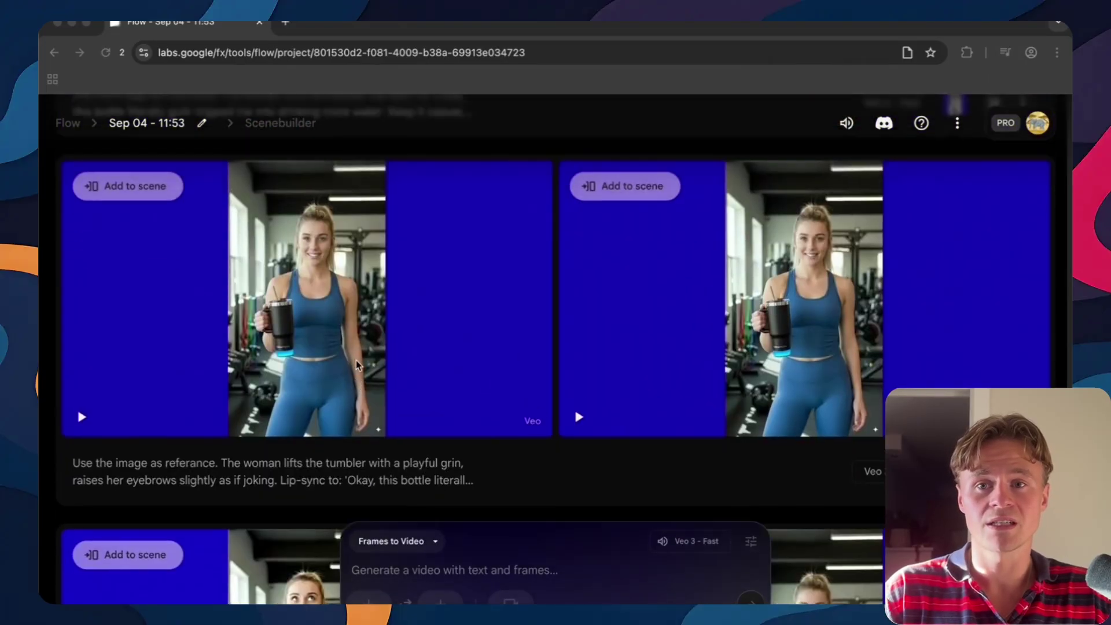
{"action": "scroll", "coordinate": [361, 369], "scroll_direction": "up", "scroll_amount": 8}
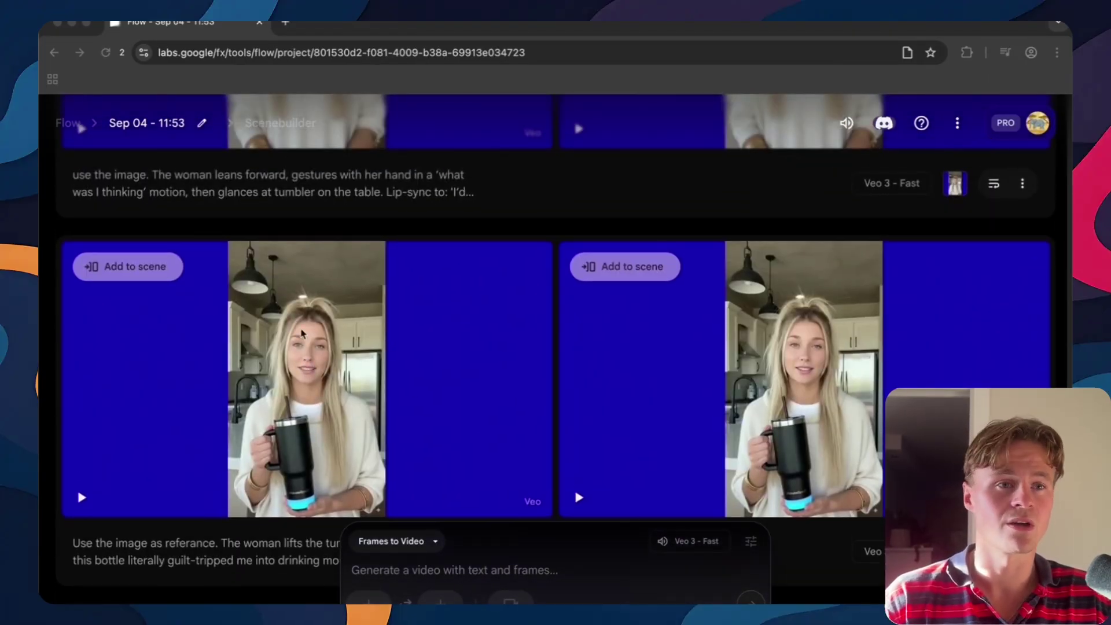
{"action": "scroll", "coordinate": [125, 466], "scroll_direction": "up", "scroll_amount": 1}
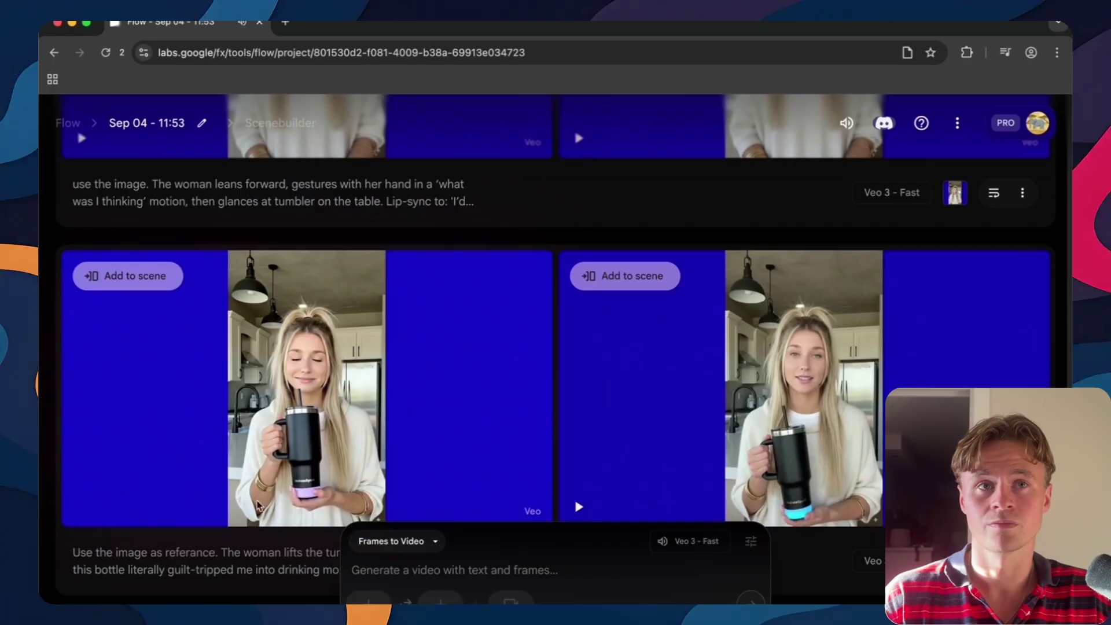
{"action": "mouse_move", "coordinate": [315, 466]}
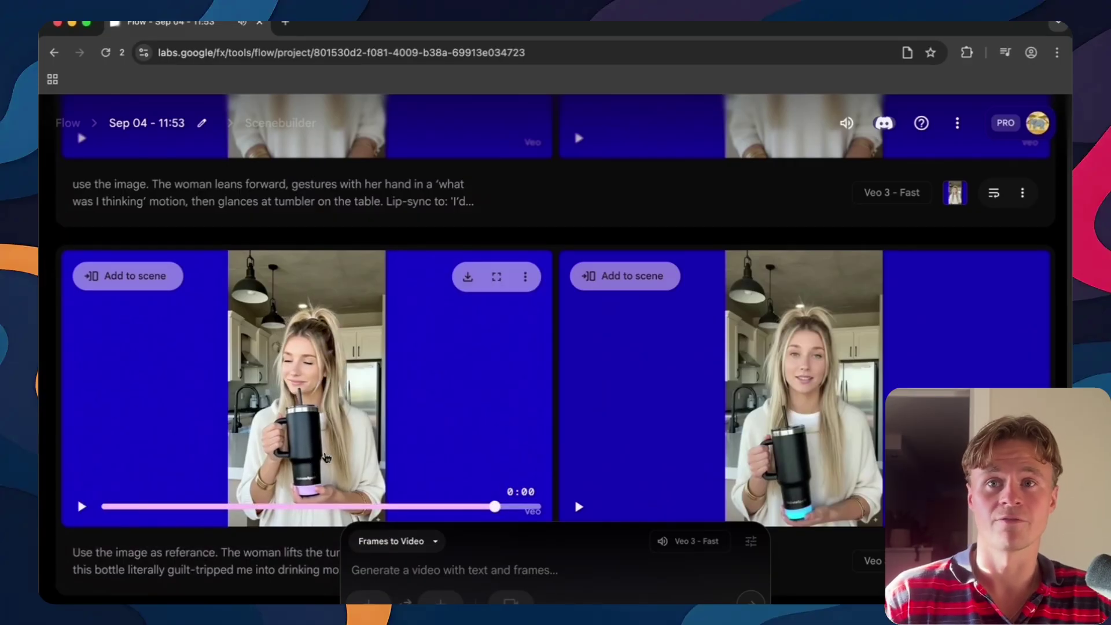
{"action": "scroll", "coordinate": [327, 457], "scroll_direction": "up", "scroll_amount": 2}
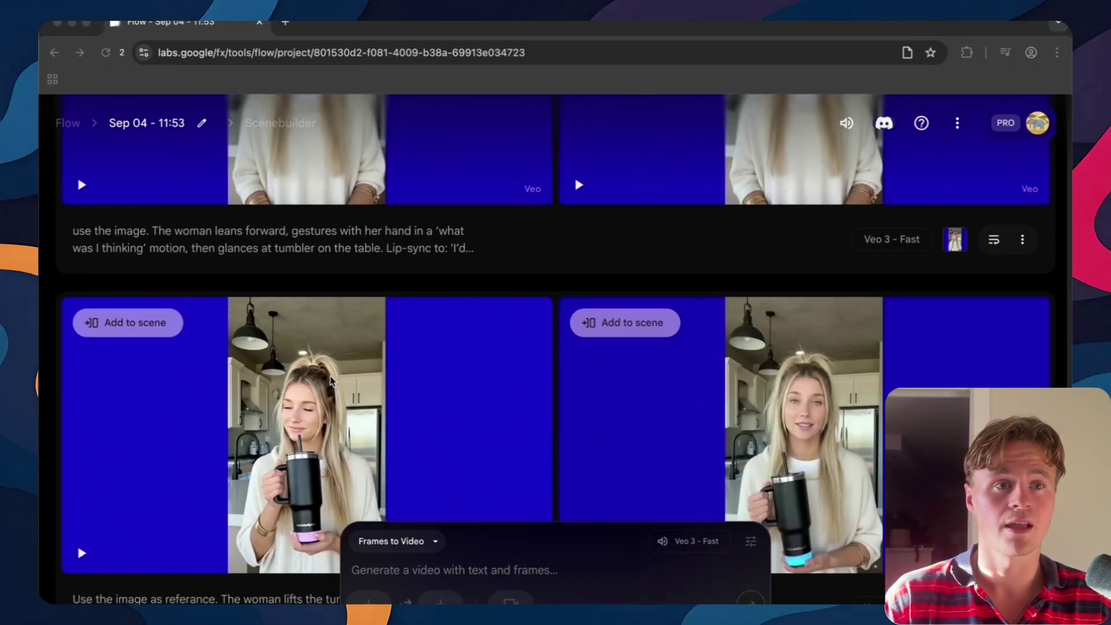
{"action": "scroll", "coordinate": [342, 411], "scroll_direction": "up", "scroll_amount": 5}
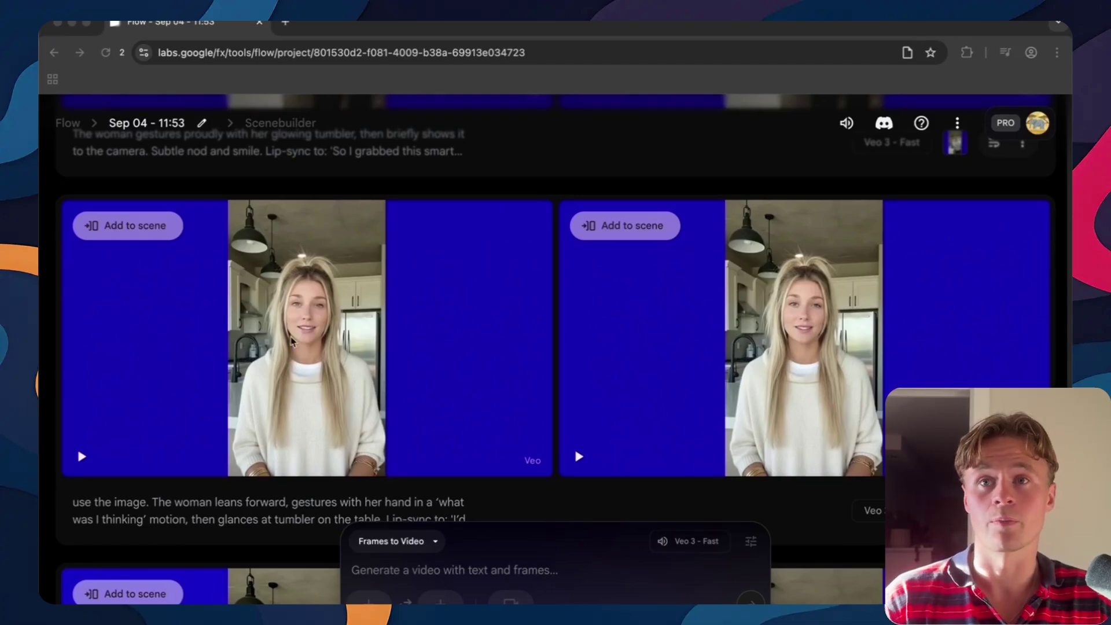
{"action": "scroll", "coordinate": [263, 263], "scroll_direction": "up", "scroll_amount": 2}
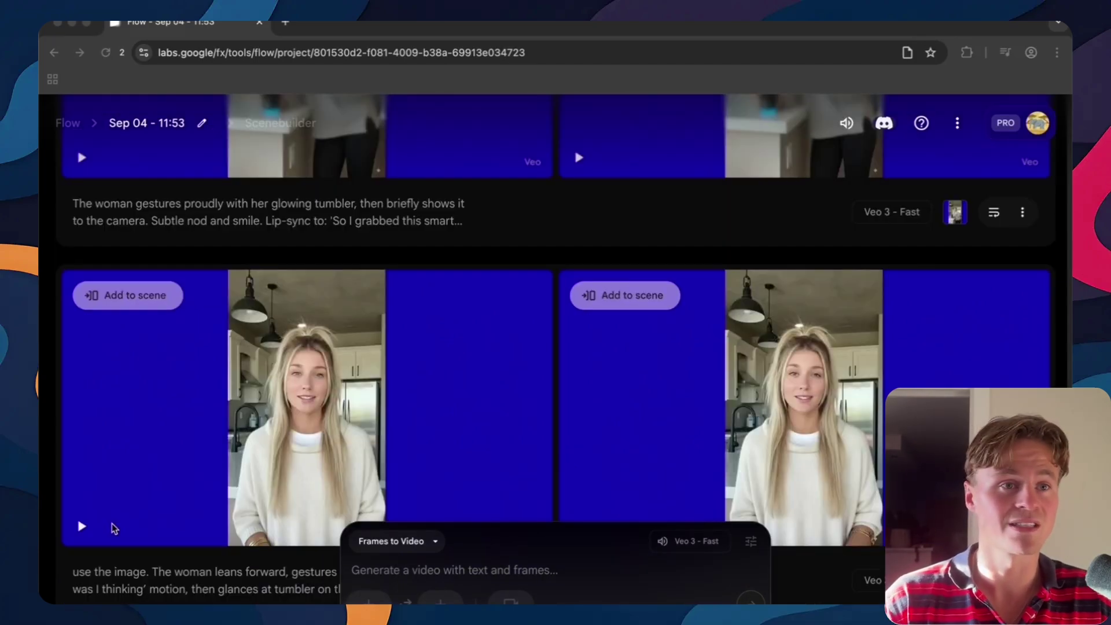
{"action": "left_click", "coordinate": [81, 527]}
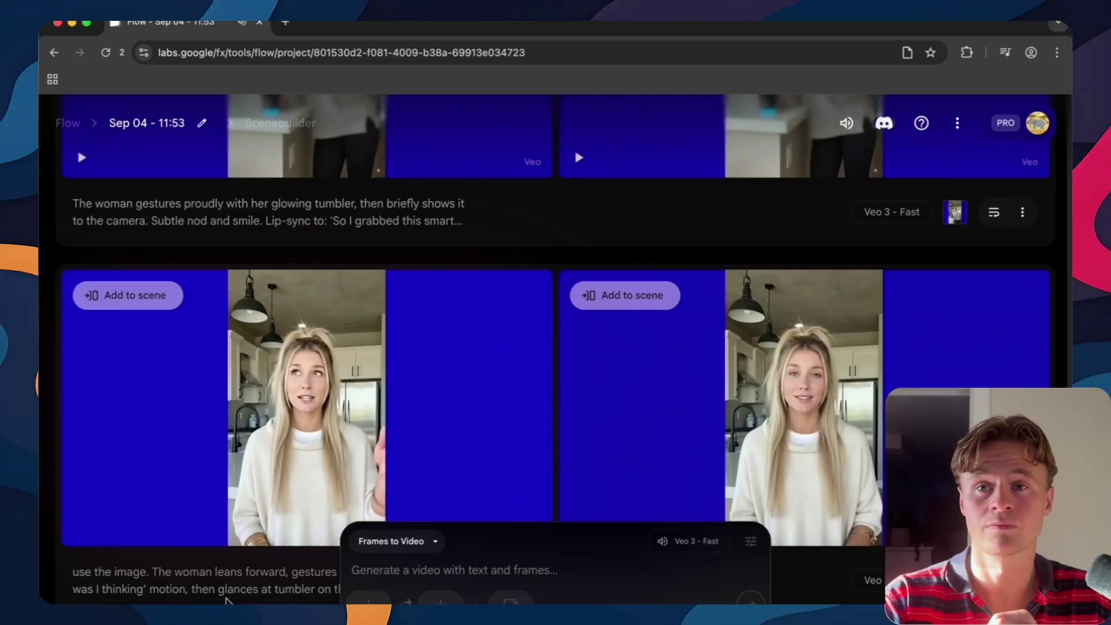
{"action": "scroll", "coordinate": [173, 581], "scroll_direction": "down", "scroll_amount": 1}
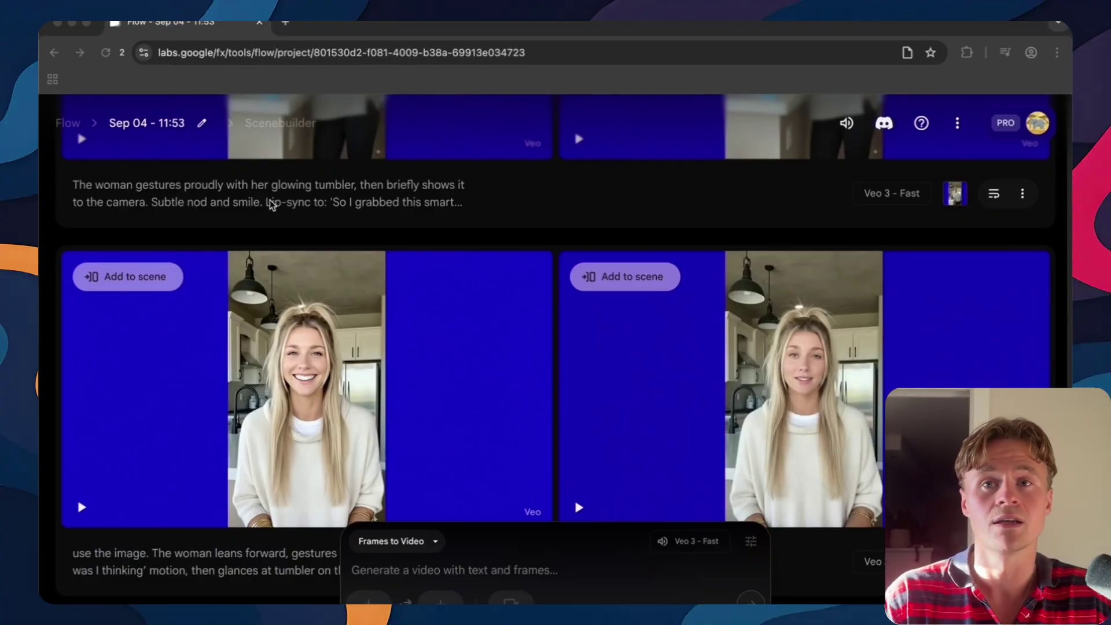
{"action": "mouse_move", "coordinate": [150, 496]}
{"action": "scroll", "coordinate": [149, 496], "scroll_direction": "up", "scroll_amount": 1}
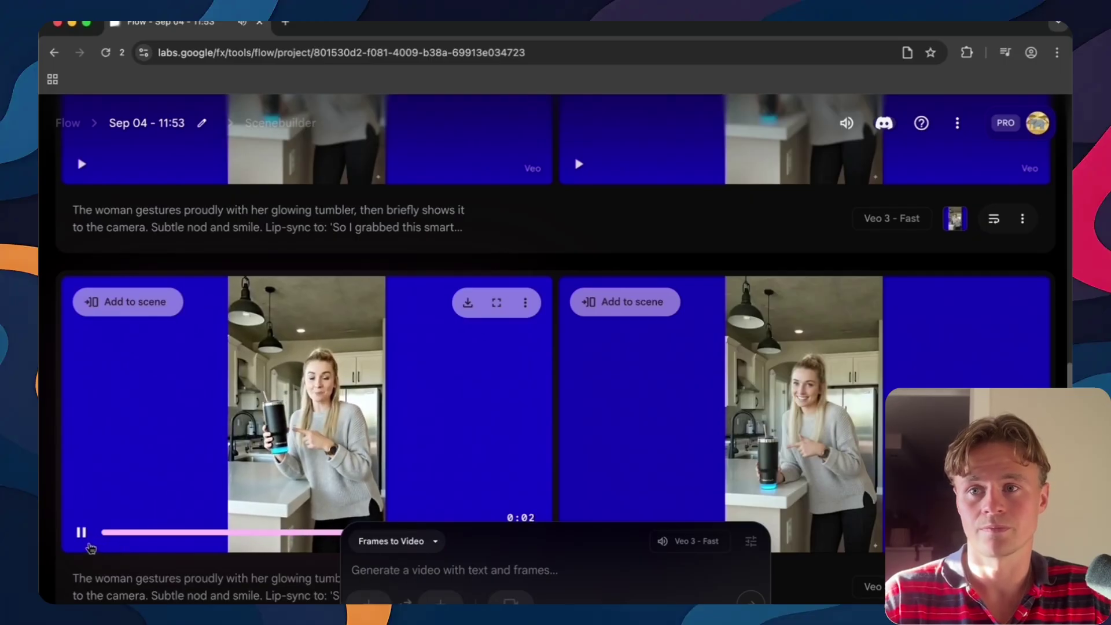
{"action": "left_click", "coordinate": [81, 531]}
{"action": "scroll", "coordinate": [187, 495], "scroll_direction": "up", "scroll_amount": 3}
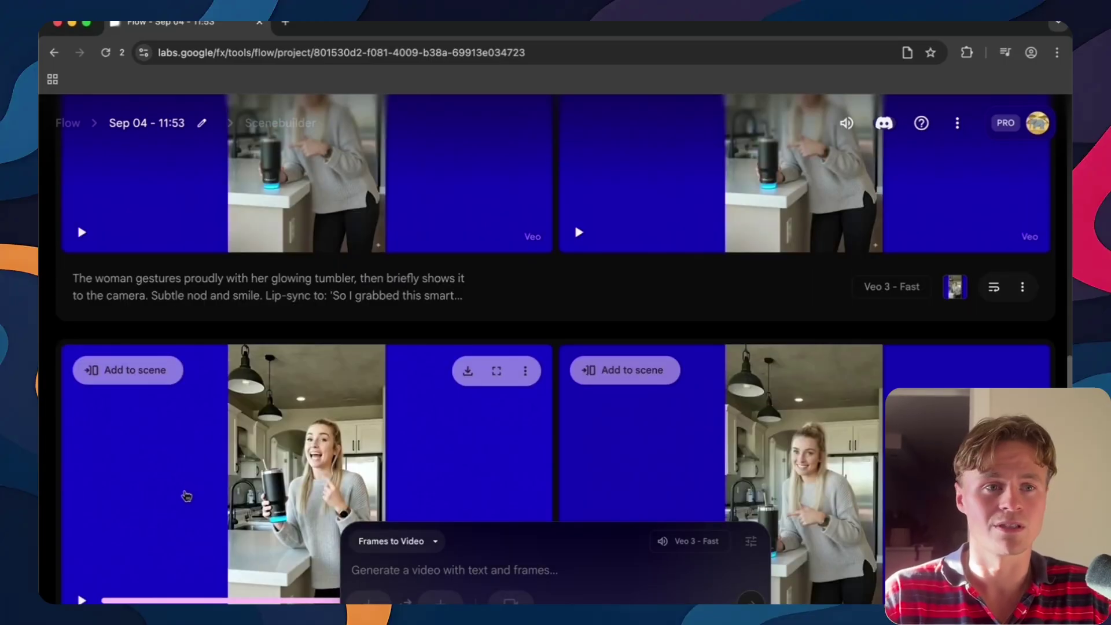
{"action": "scroll", "coordinate": [187, 496], "scroll_direction": "up", "scroll_amount": 6}
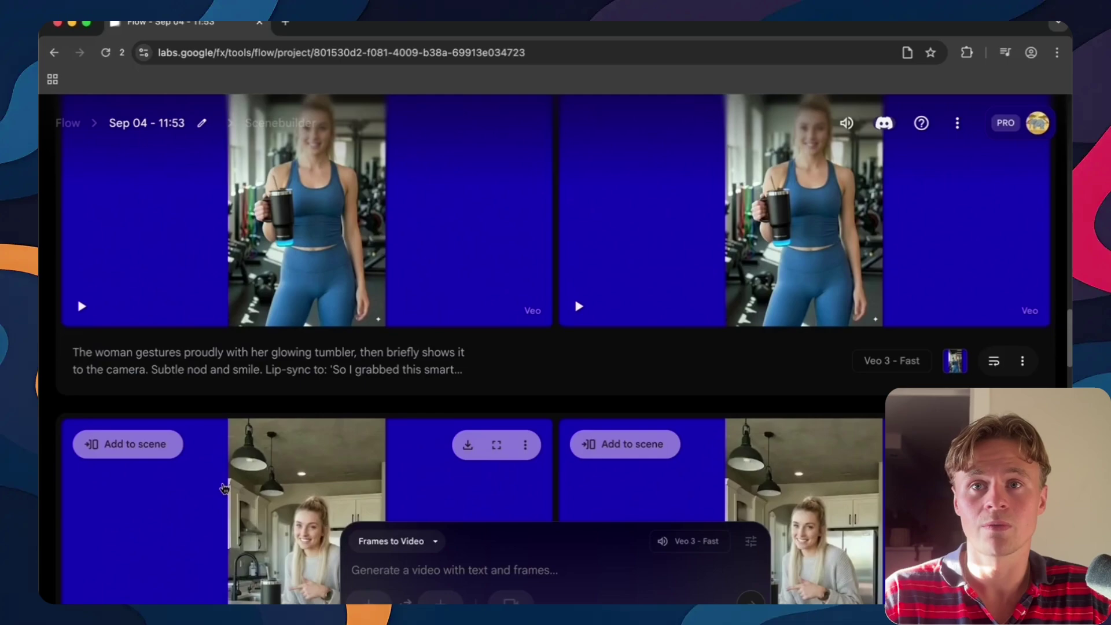
{"action": "scroll", "coordinate": [220, 486], "scroll_direction": "up", "scroll_amount": 10}
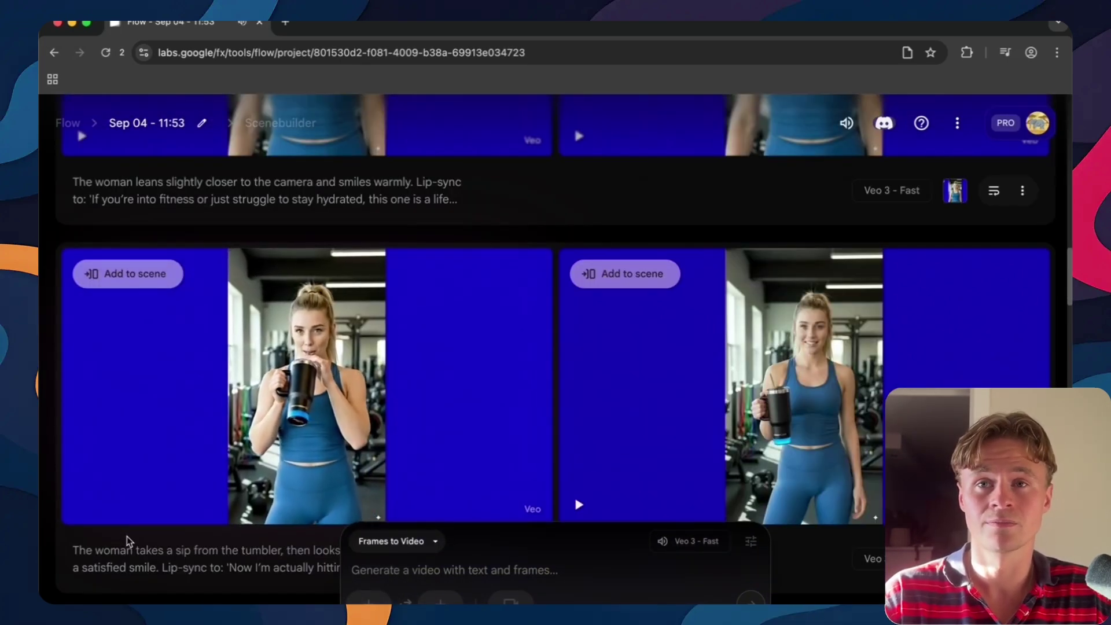
{"action": "scroll", "coordinate": [159, 463], "scroll_direction": "down", "scroll_amount": 10}
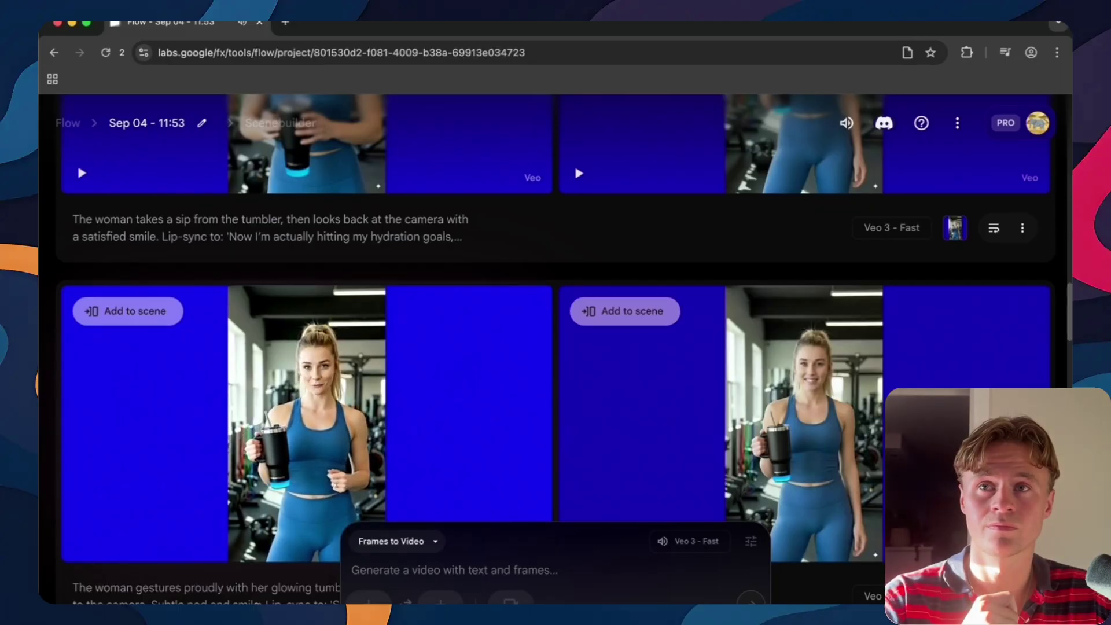
{"action": "scroll", "coordinate": [296, 416], "scroll_direction": "up", "scroll_amount": 10}
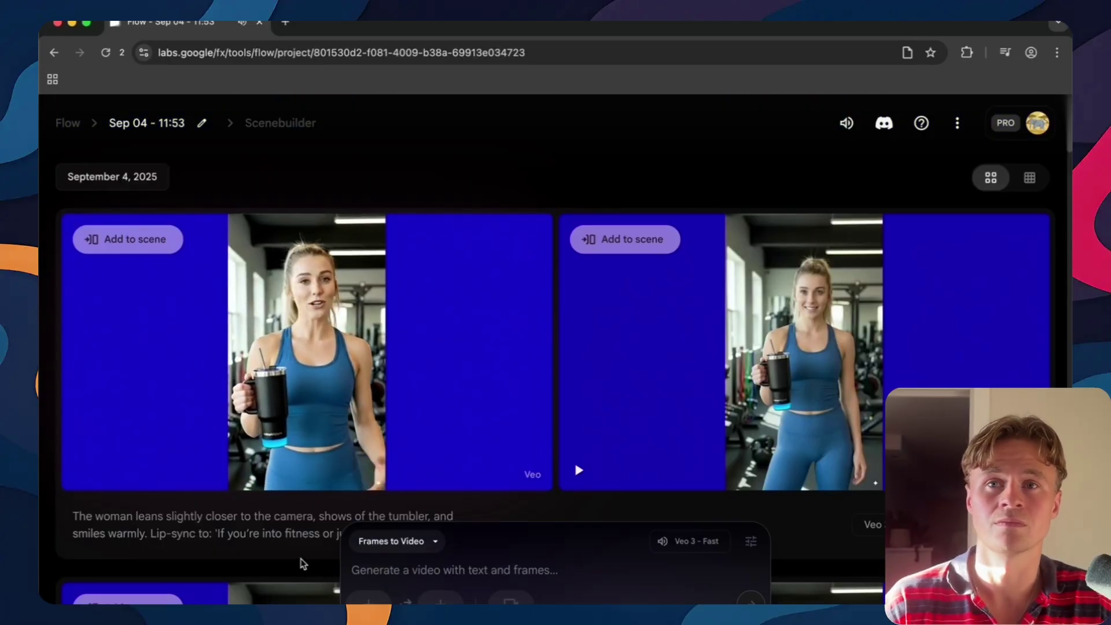